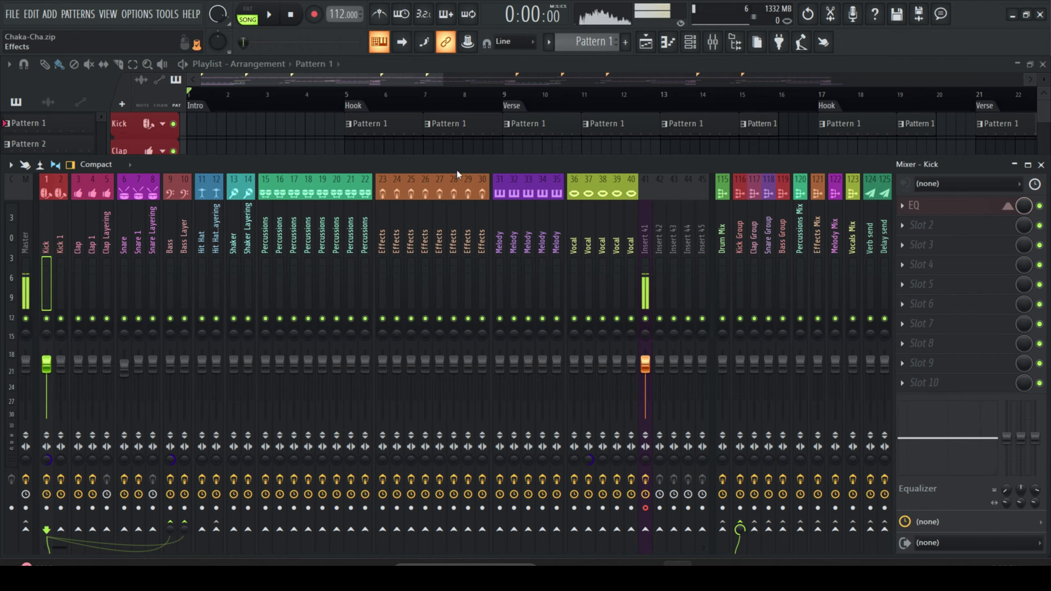
Bring the playlist back into view and enlarge its track height to show the clip contents.
{"action": "left_click", "coordinate": [393, 79]}
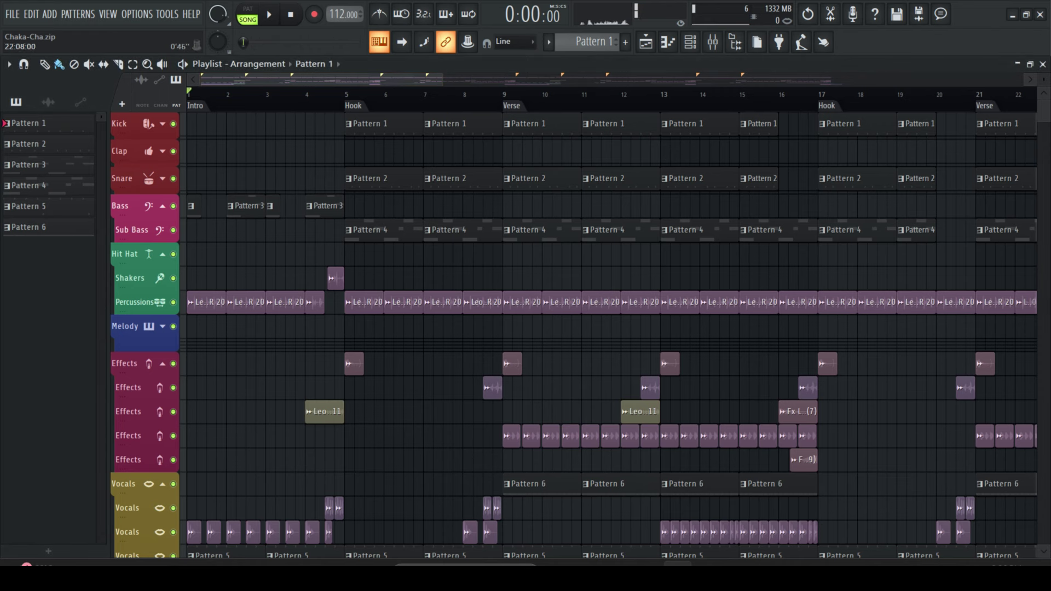
{"action": "left_click_drag", "start_coordinate": [1045, 81], "coordinate": [1044, 77]}
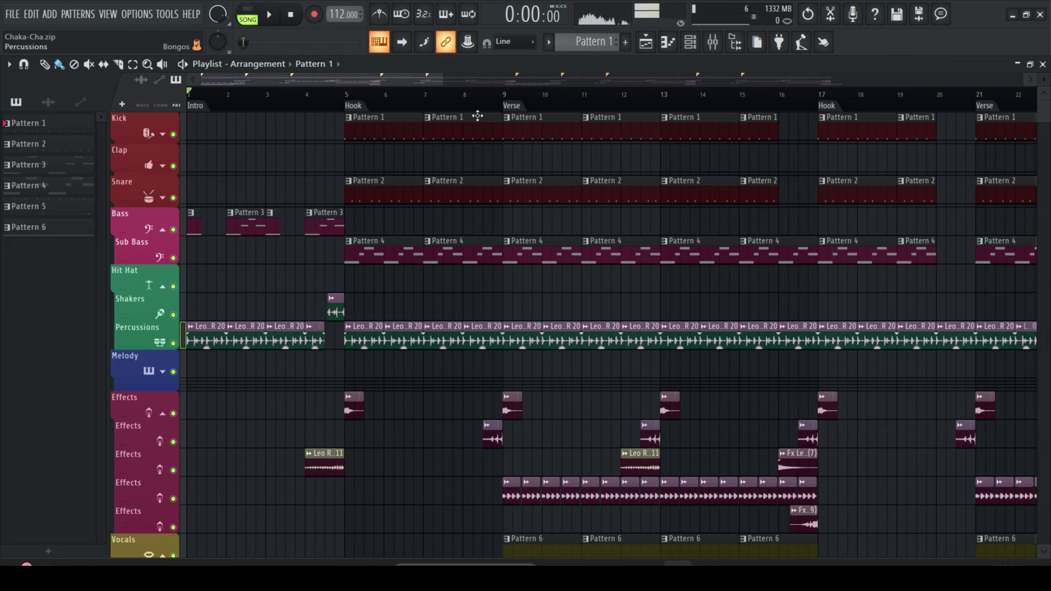
Examine the effect slots of several Percussions inserts in the mixer, including inserts 15 and 18, and close the mixer.
{"action": "left_click", "coordinate": [713, 41]}
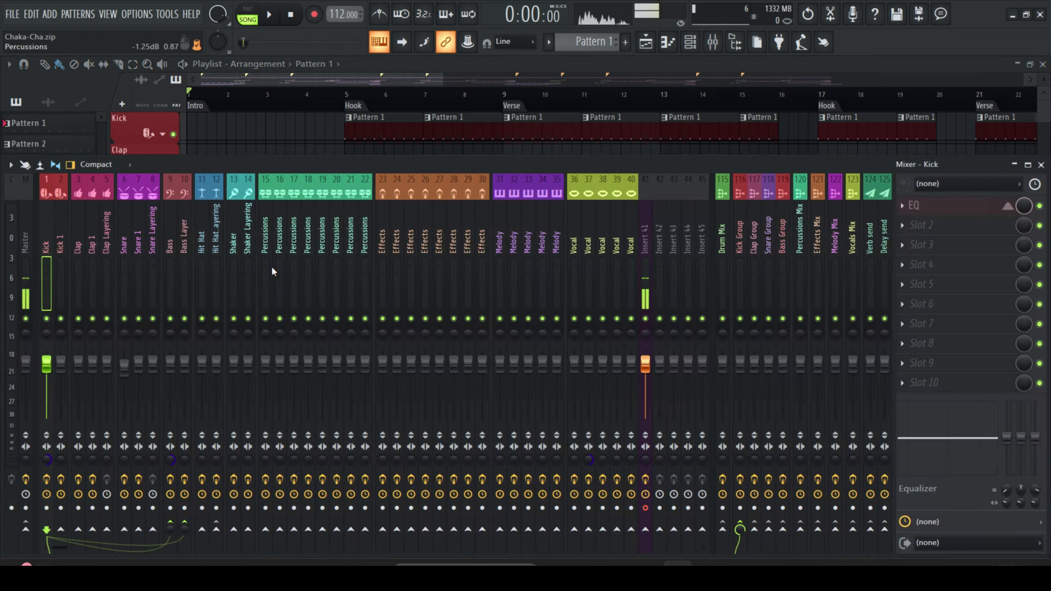
{"action": "mouse_move", "coordinate": [274, 267]}
{"action": "left_mouse_down"}
{"action": "mouse_move", "coordinate": [369, 264]}
{"action": "mouse_move", "coordinate": [263, 262]}
{"action": "mouse_move", "coordinate": [267, 254]}
{"action": "left_mouse_up"}
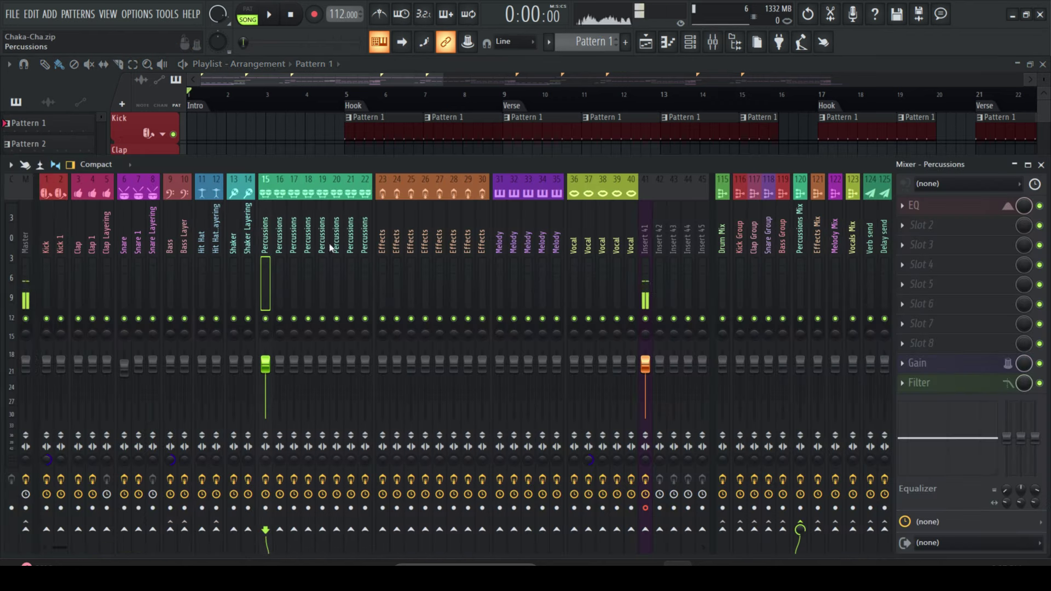
{"action": "left_click", "coordinate": [366, 246]}
{"action": "left_click", "coordinate": [296, 253]}
{"action": "left_click", "coordinate": [307, 255]}
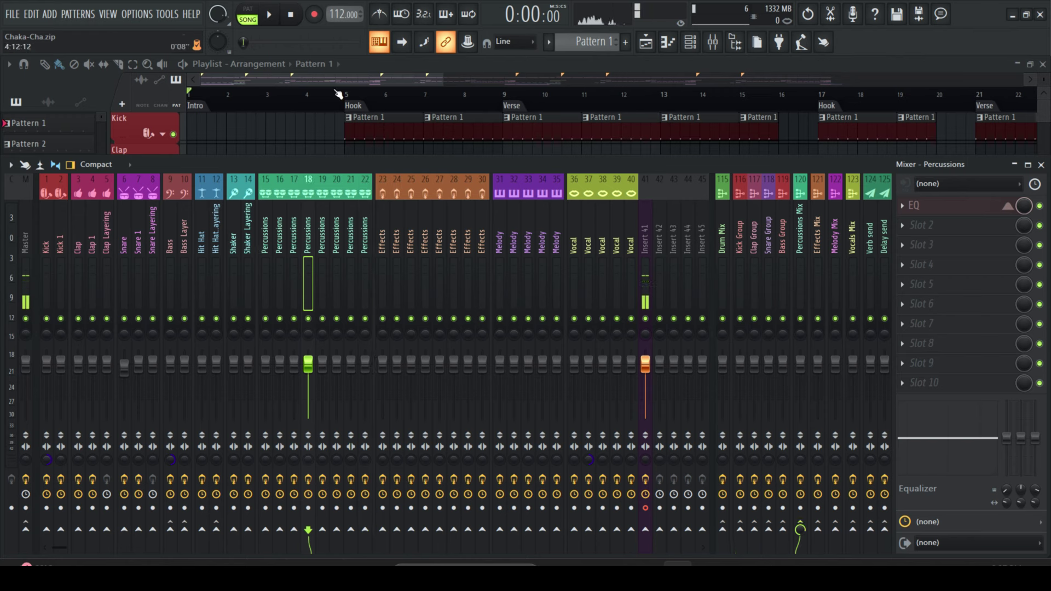
{"action": "left_click", "coordinate": [268, 260]}
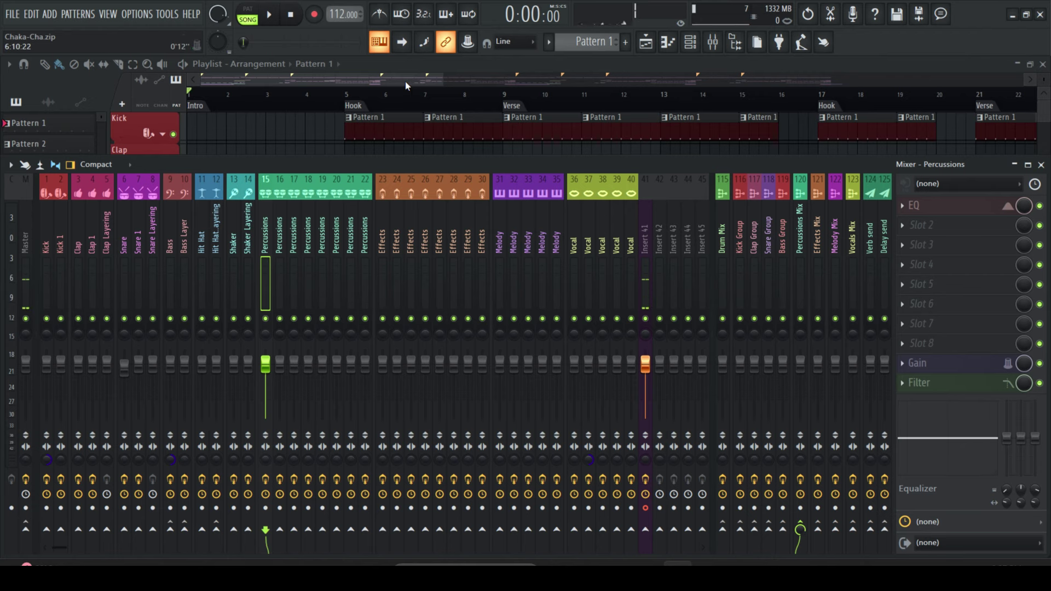
{"action": "key", "text": "F9"}
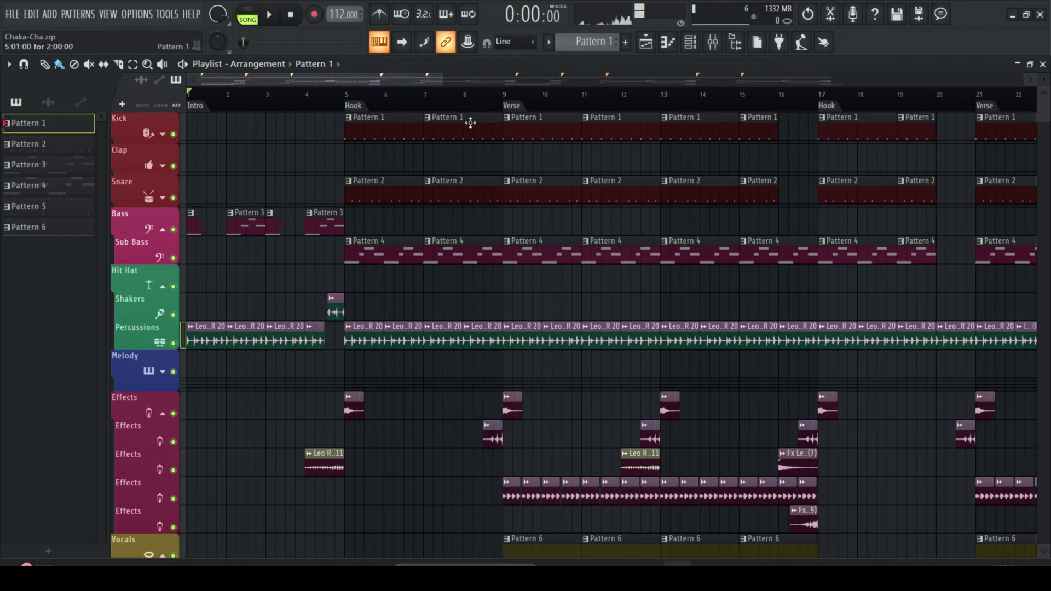
Inspect and audition the Kick LeoRd (1) sample from the channel rack, and close its sampler window.
{"action": "left_click", "coordinate": [691, 42]}
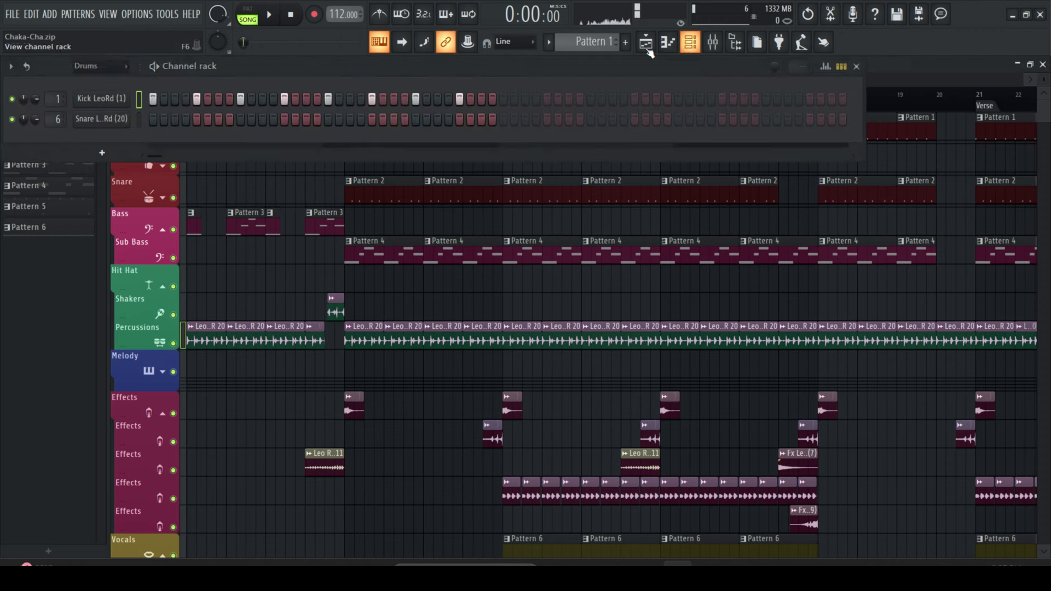
{"action": "left_click", "coordinate": [100, 99]}
{"action": "left_click_drag", "start_coordinate": [201, 218], "coordinate": [391, 117]}
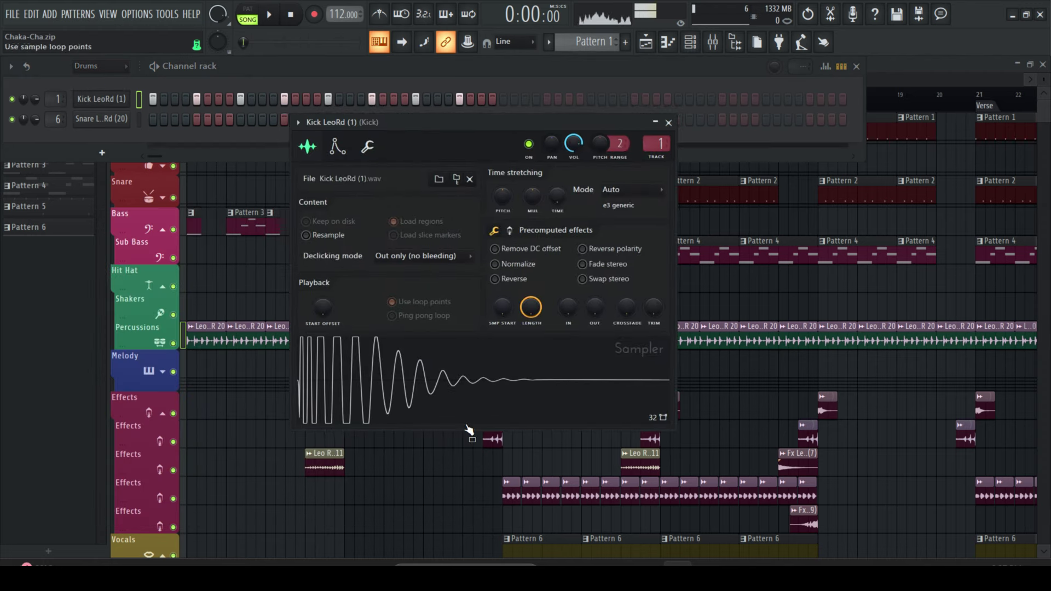
{"action": "left_click", "coordinate": [460, 392]}
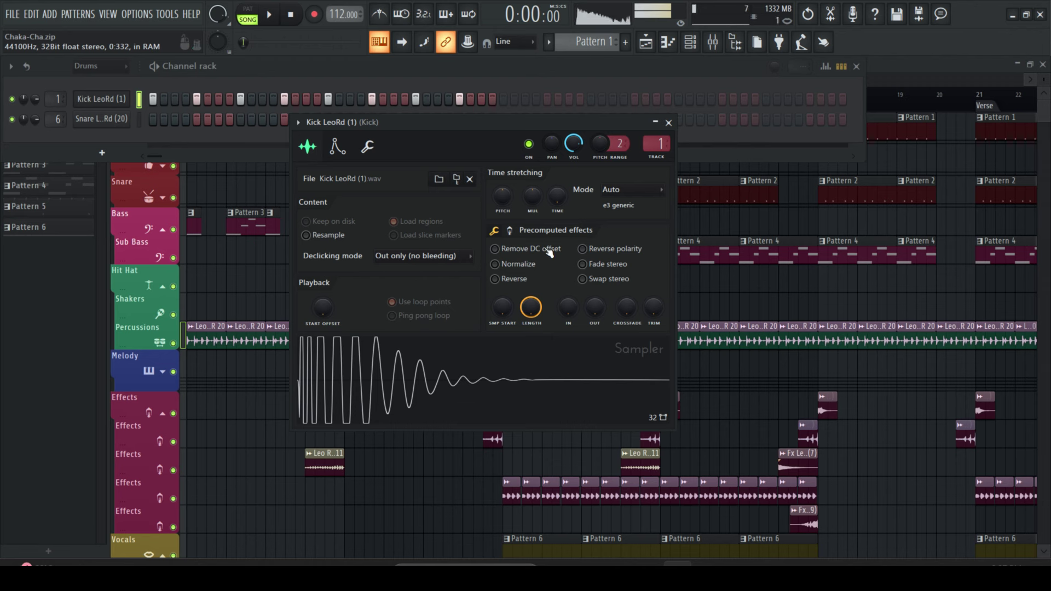
{"action": "left_click", "coordinate": [669, 122]}
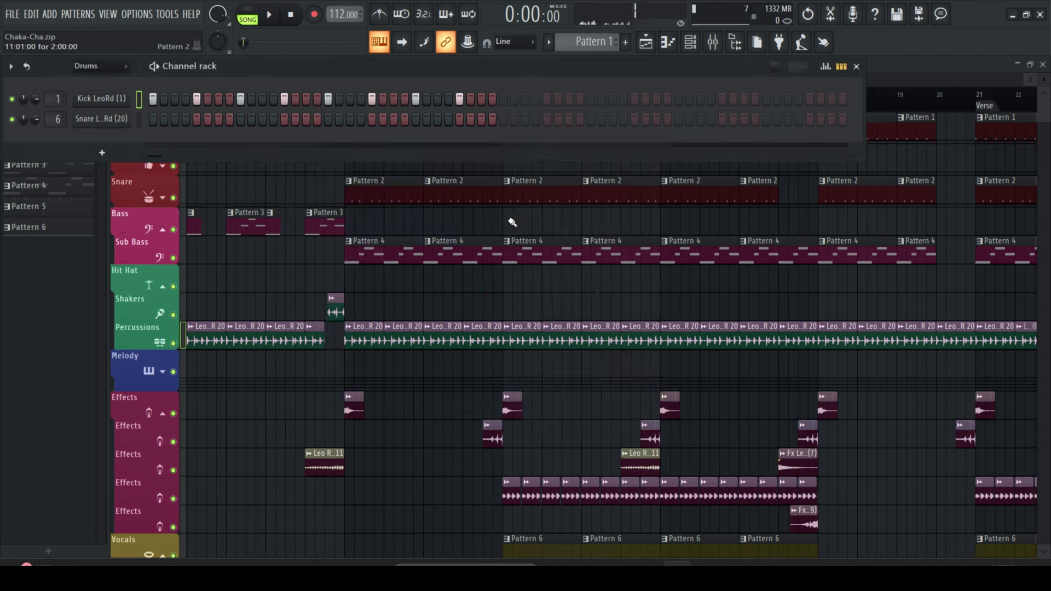
Inspect and audition the Snare LeoRd (20) sample, close its sampler window and return to the playlist.
{"action": "left_click", "coordinate": [115, 124]}
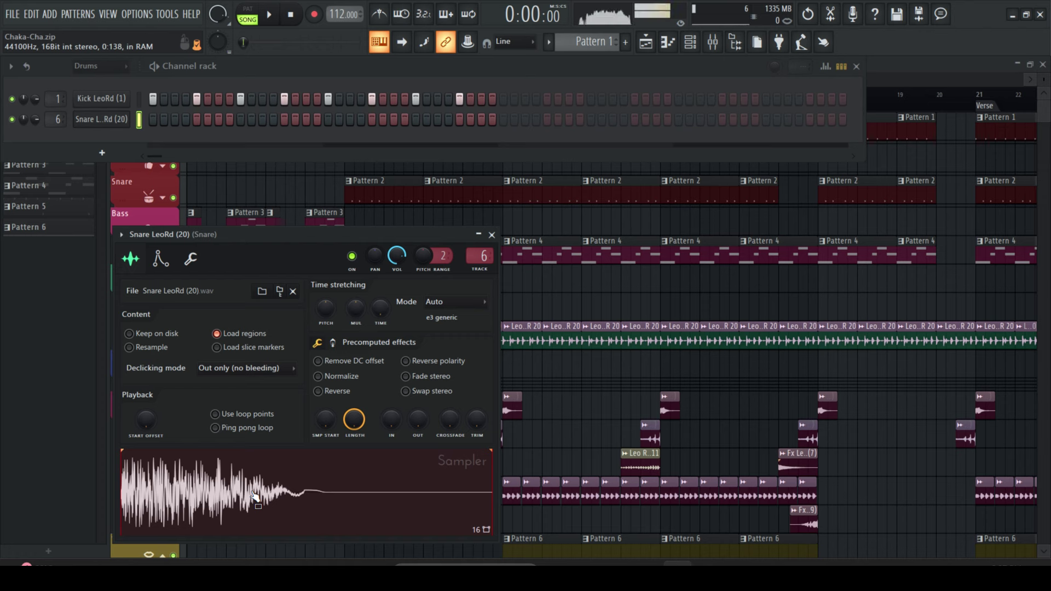
{"action": "left_click", "coordinate": [255, 496]}
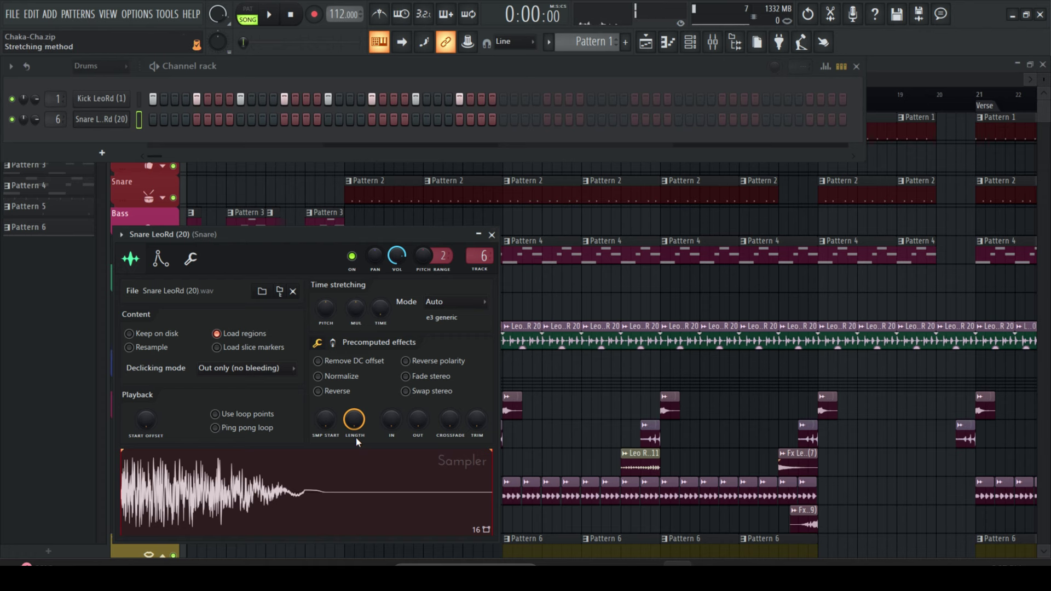
{"action": "left_click", "coordinate": [492, 235]}
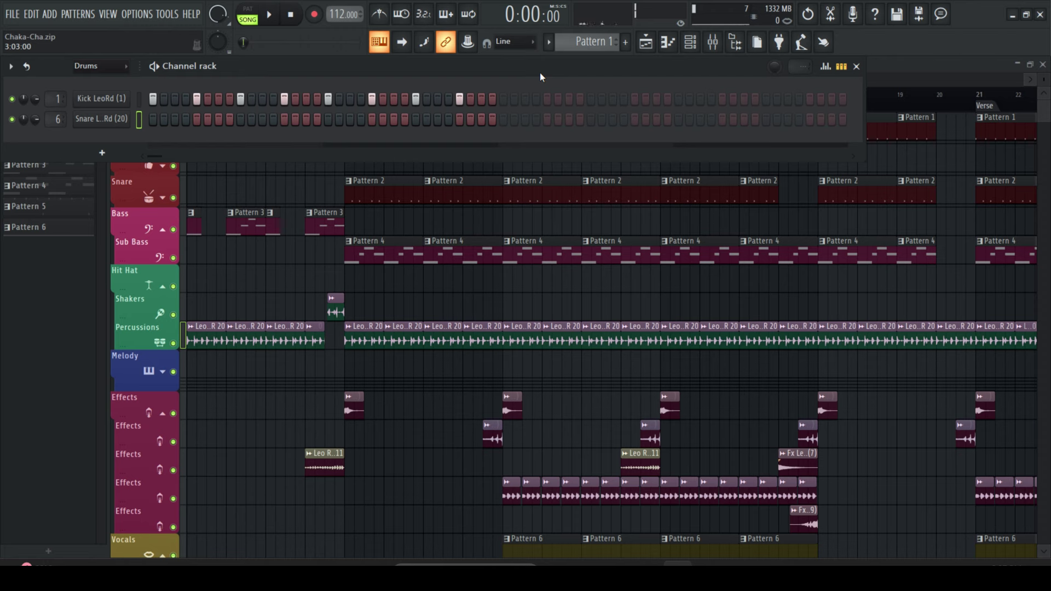
{"action": "left_click", "coordinate": [647, 42]}
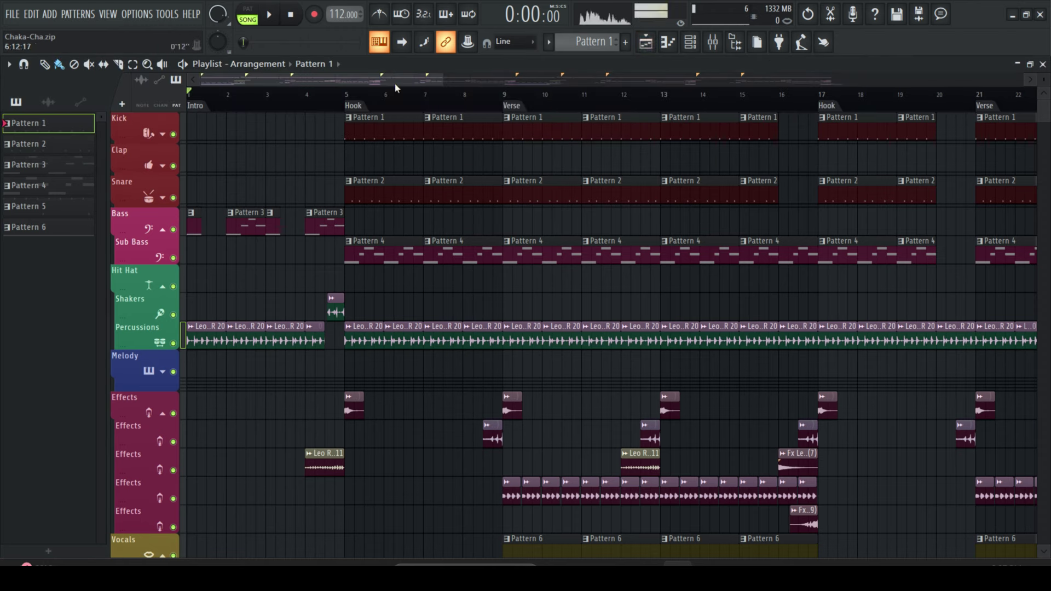
Solo the Bass track in the playlist and play the intro section in song mode.
{"action": "right_click", "coordinate": [174, 229]}
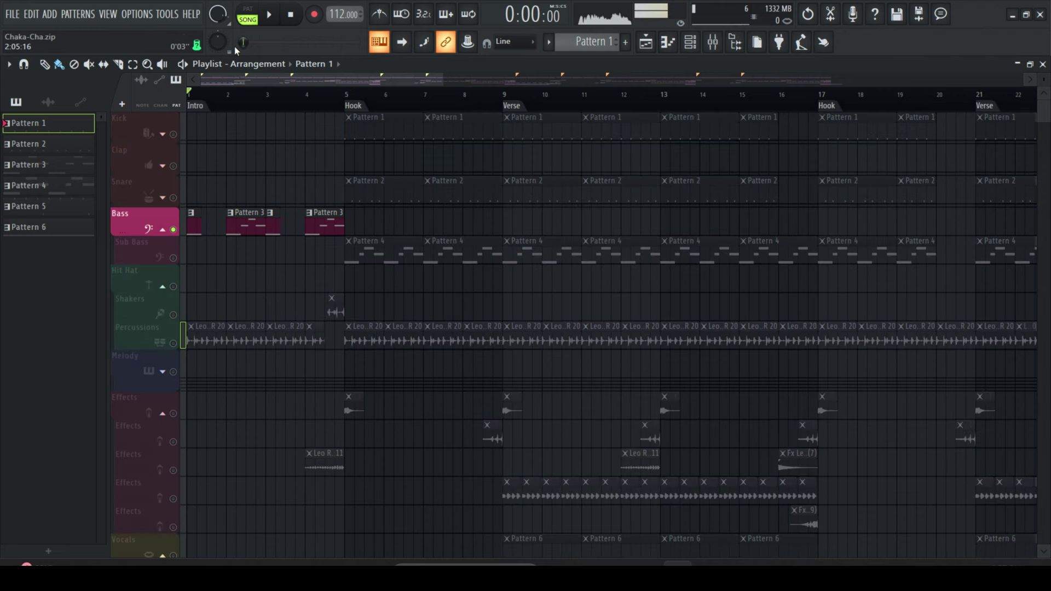
{"action": "left_click", "coordinate": [269, 15]}
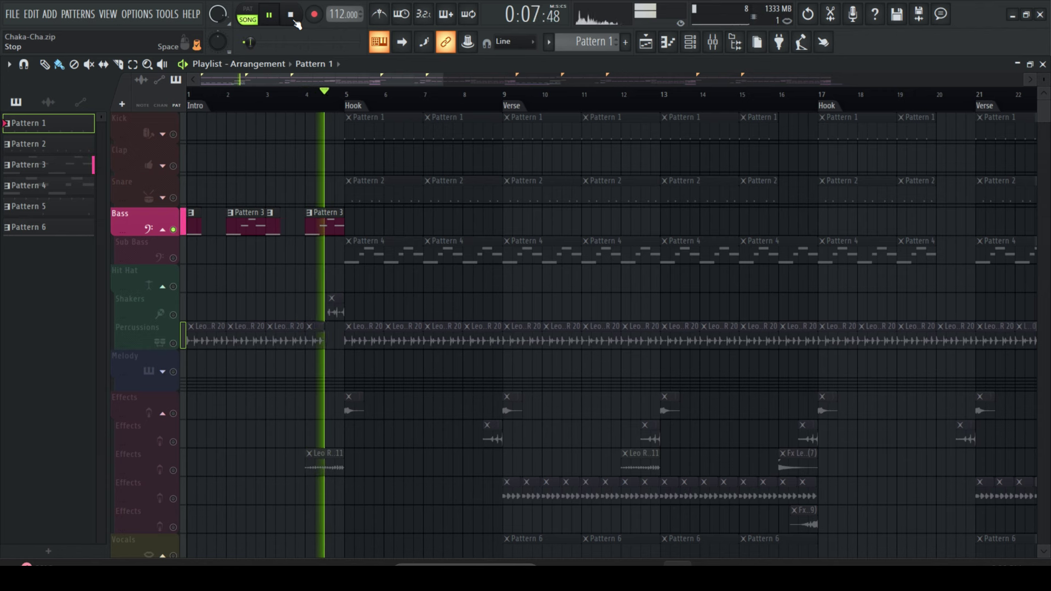
{"action": "left_click", "coordinate": [294, 21]}
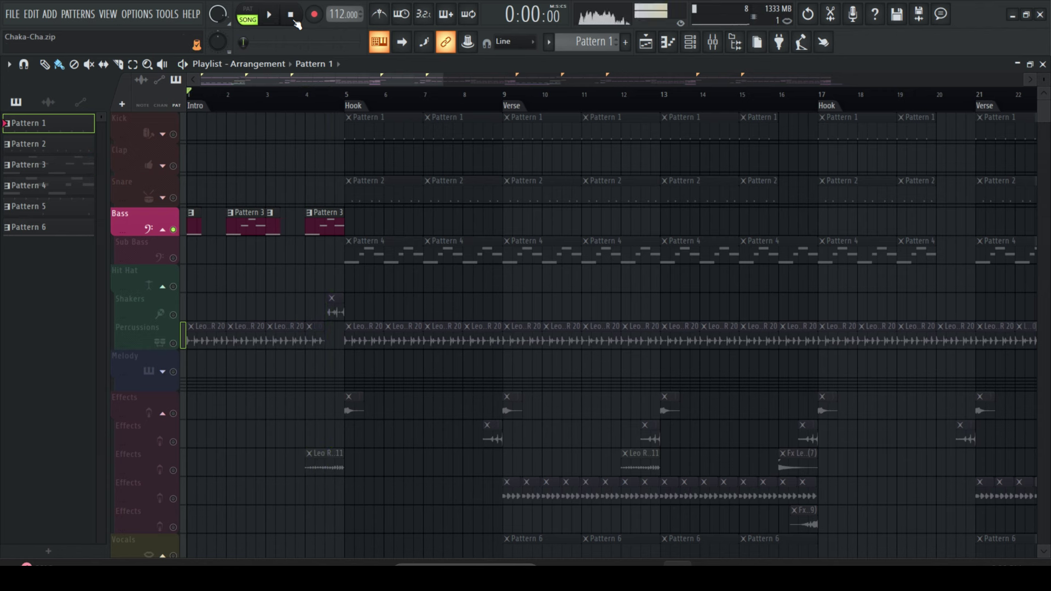
View the Pattern 3 bass notes in the piano roll, play them in pattern mode and return to the playlist.
{"action": "double_click", "coordinate": [250, 227]}
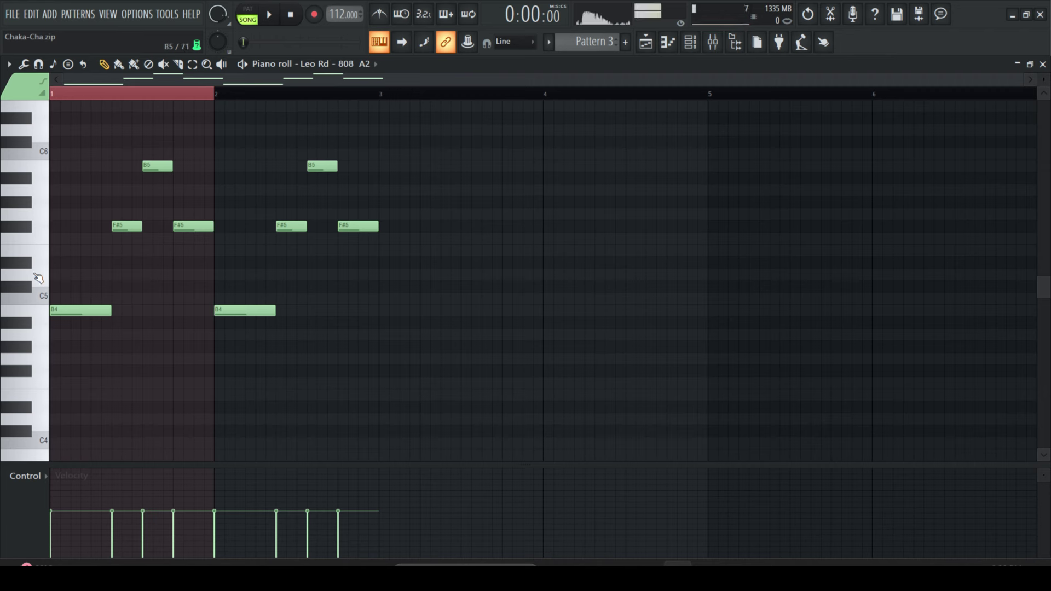
{"action": "left_click", "coordinate": [269, 14]}
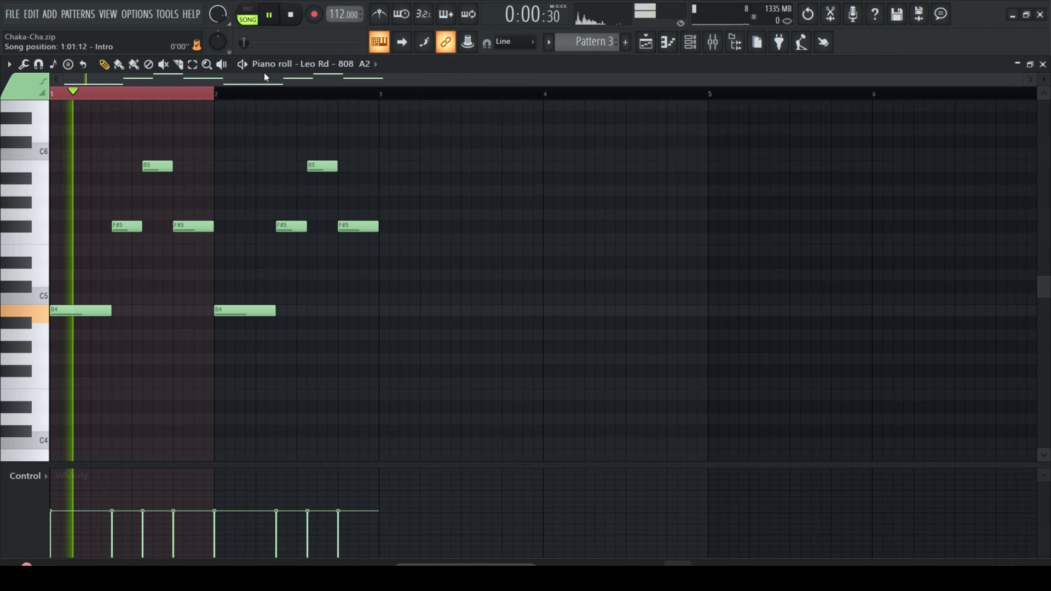
{"action": "left_click", "coordinate": [248, 9]}
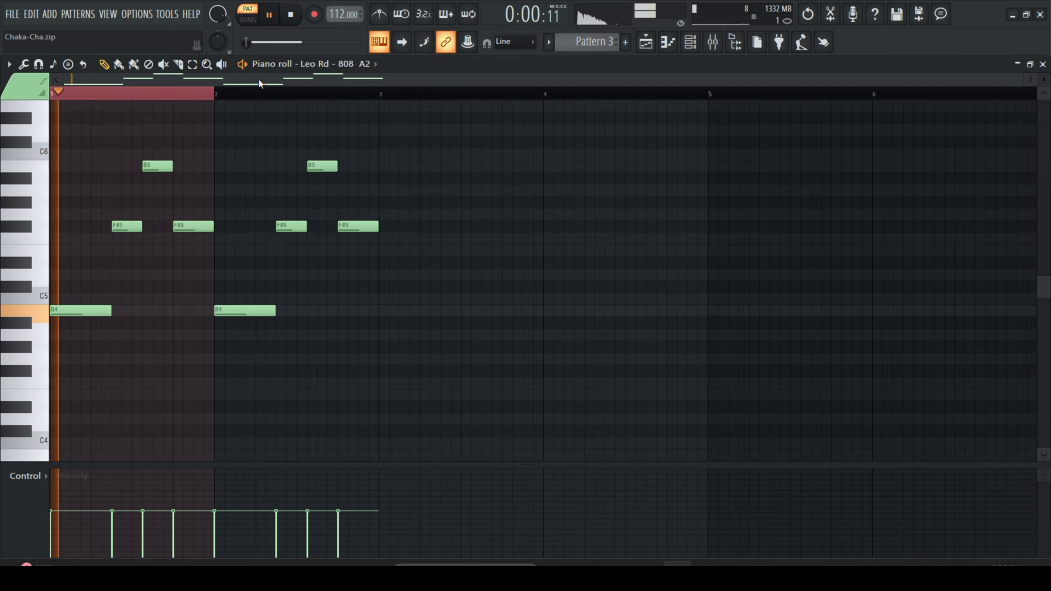
{"action": "key", "text": "space"}
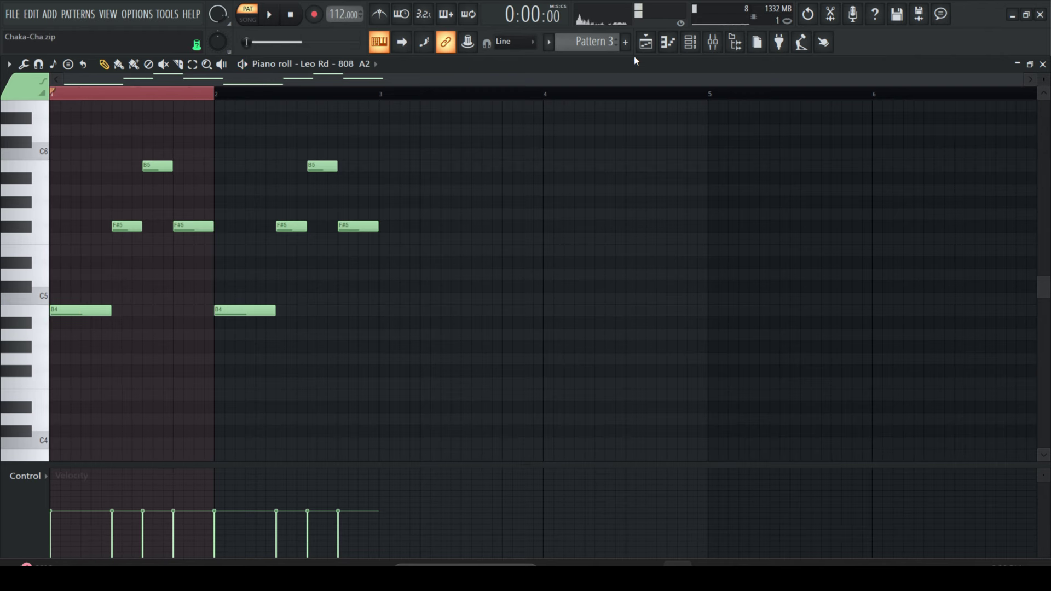
{"action": "left_click", "coordinate": [646, 42]}
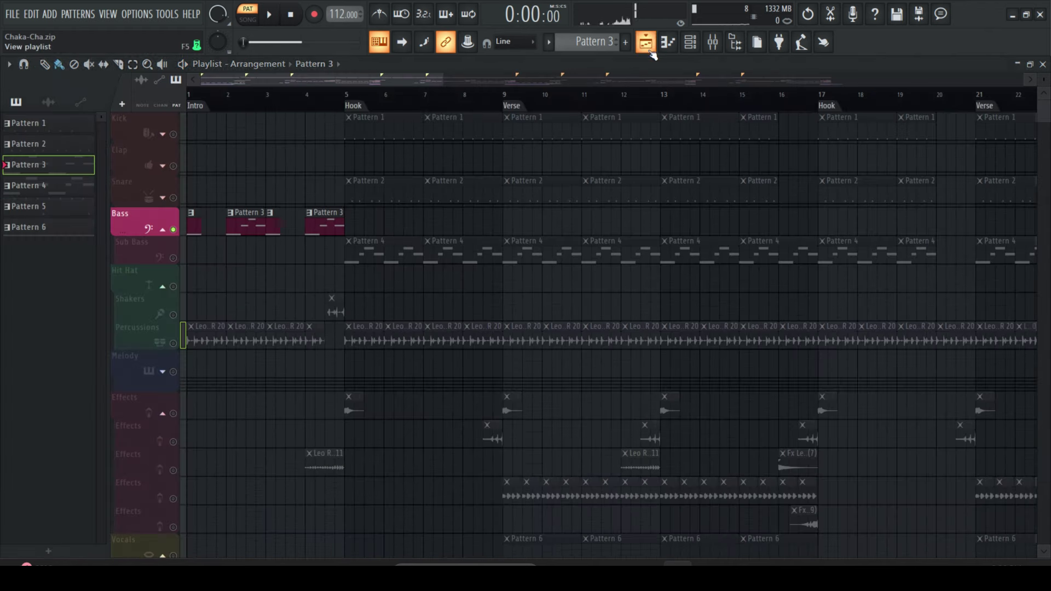
View the Pattern 4 bass notes in the piano roll, play them and return to the playlist.
{"action": "double_click", "coordinate": [370, 251]}
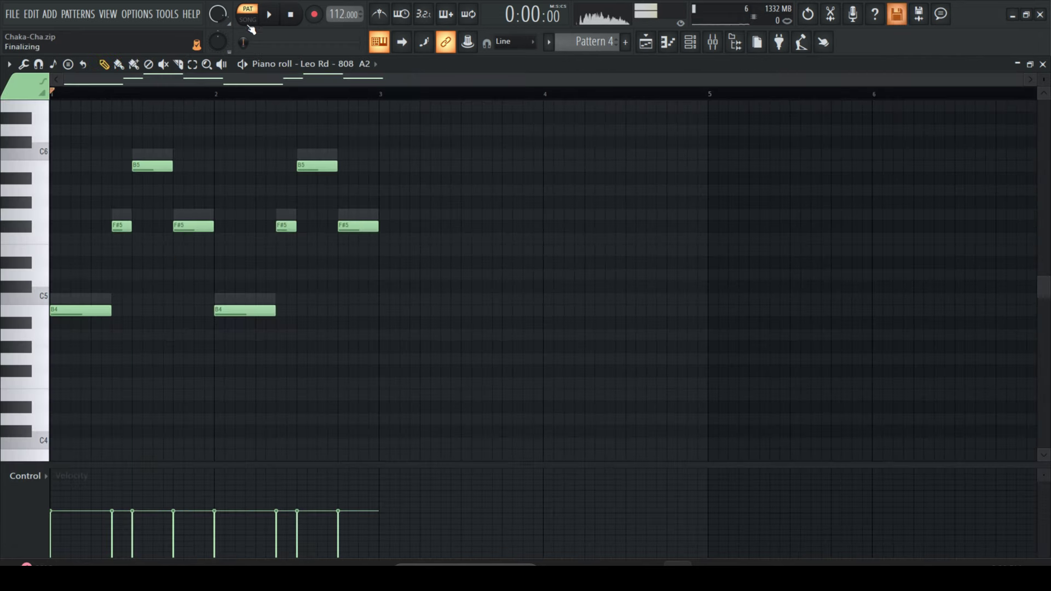
{"action": "left_click", "coordinate": [269, 15]}
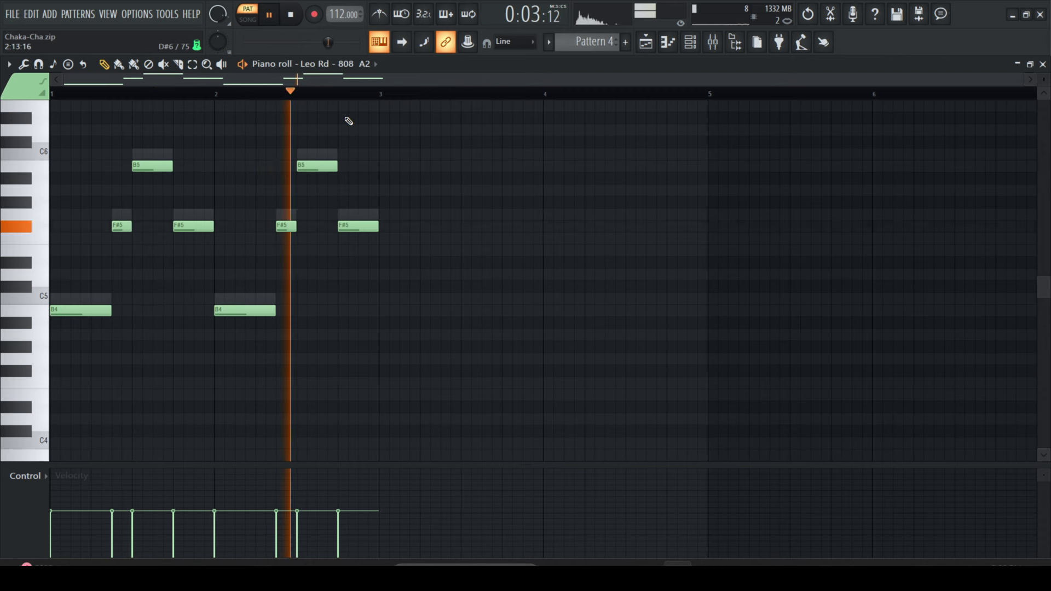
{"action": "key", "text": "space"}
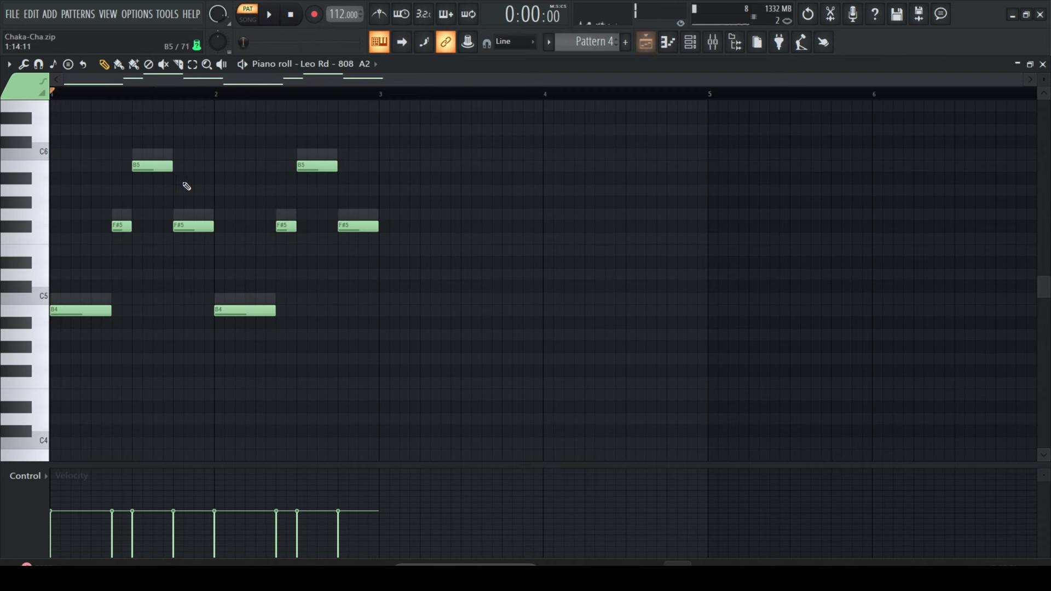
{"action": "left_click", "coordinate": [121, 227]}
{"action": "left_click", "coordinate": [647, 42]}
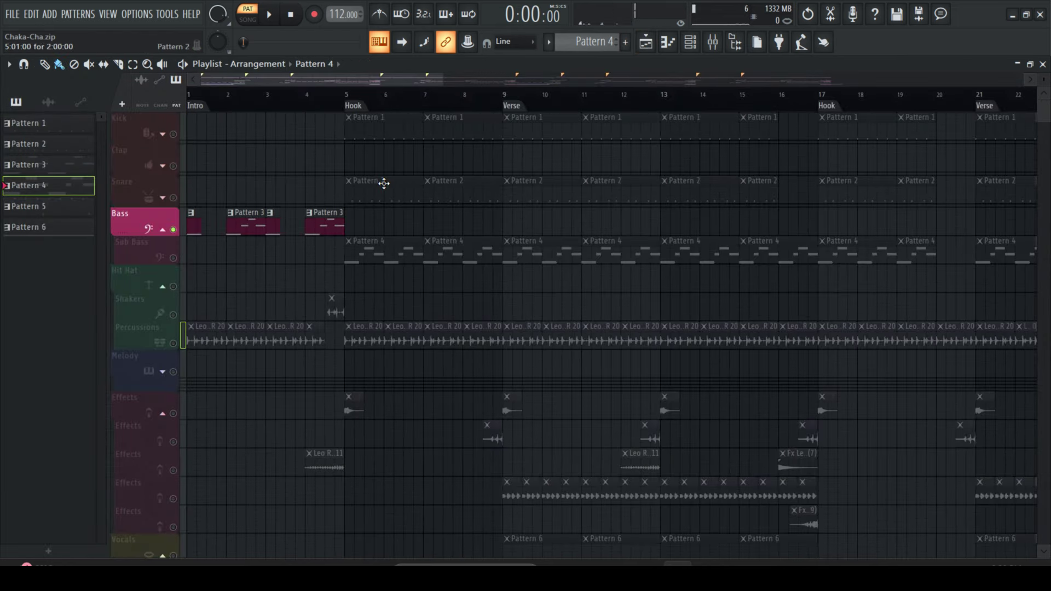
Open the Leo Rd - 808 A2 channel's sampler from the channel rack and view its miscellaneous functions.
{"action": "left_click", "coordinate": [689, 48]}
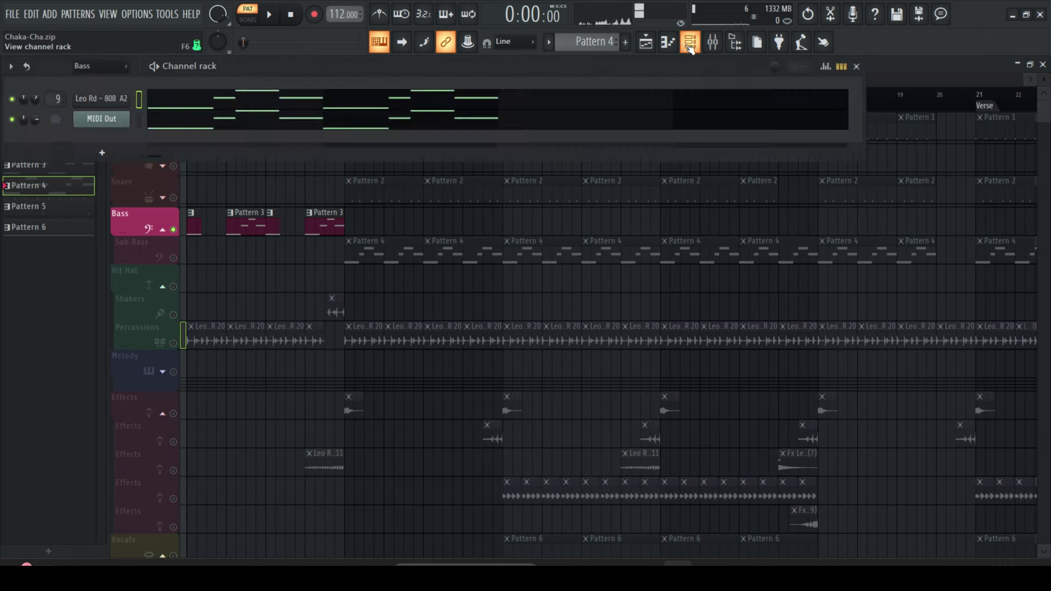
{"action": "left_click", "coordinate": [107, 100]}
{"action": "left_click", "coordinate": [171, 160]}
{"action": "left_click_drag", "start_coordinate": [247, 137], "coordinate": [493, 240]}
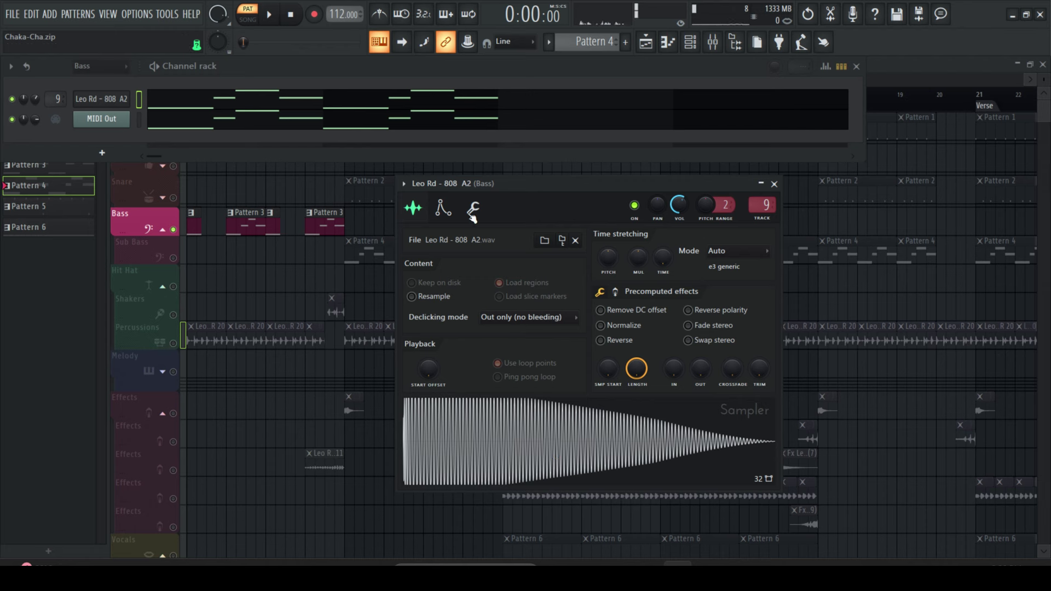
{"action": "left_click_drag", "start_coordinate": [471, 191], "coordinate": [478, 190]}
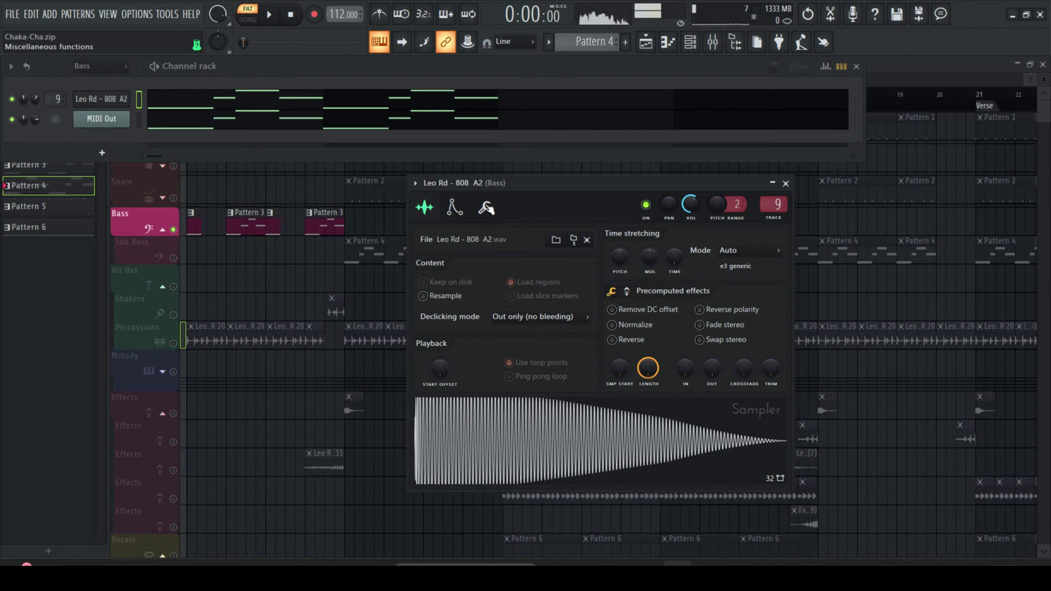
{"action": "left_click", "coordinate": [486, 208]}
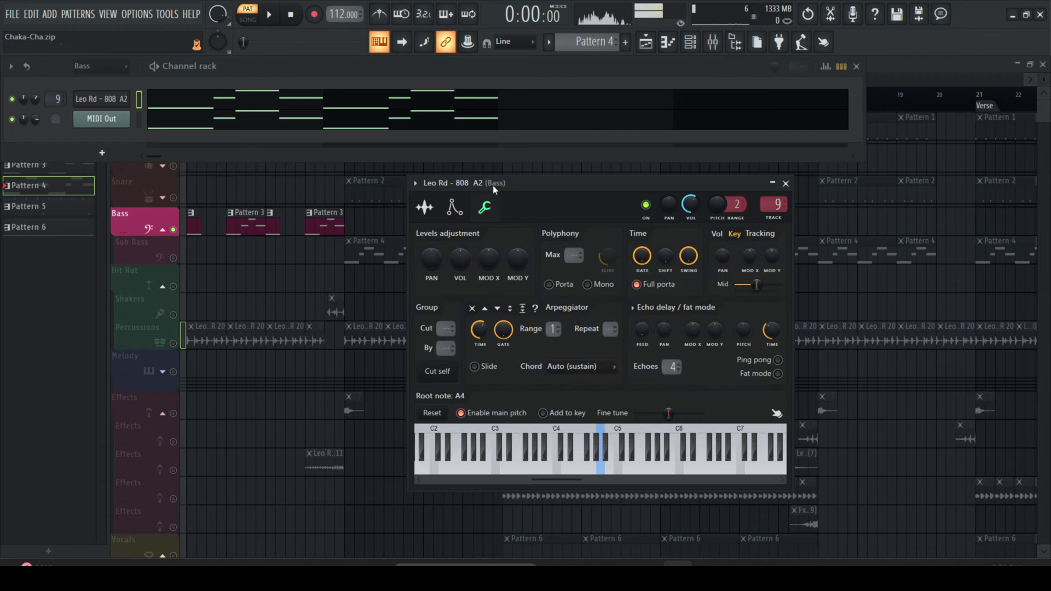
Review the 808 channel's volume envelope settings, audition a few notes and close the sampler window.
{"action": "left_click", "coordinate": [455, 208]}
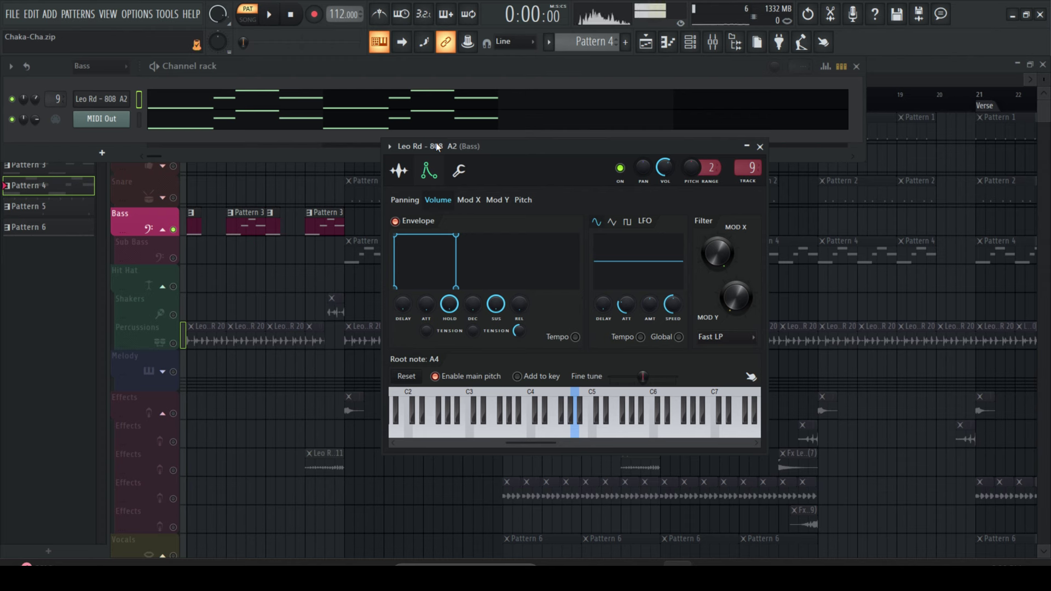
{"action": "key", "text": "3"}
{"action": "key", "text": "3"}
{"action": "key", "text": "2"}
{"action": "key", "text": "2"}
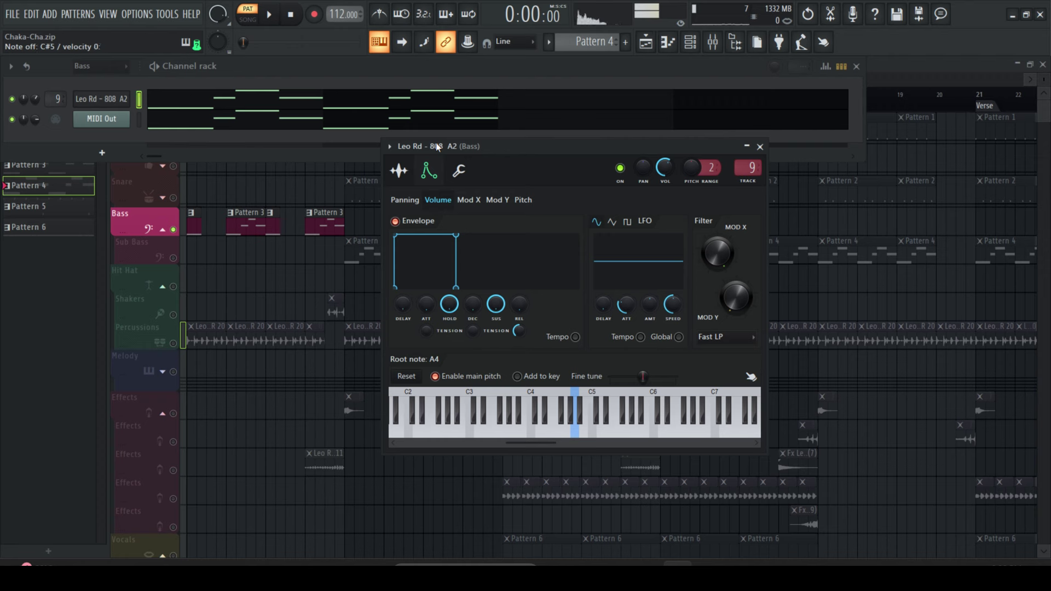
{"action": "key", "text": "2"}
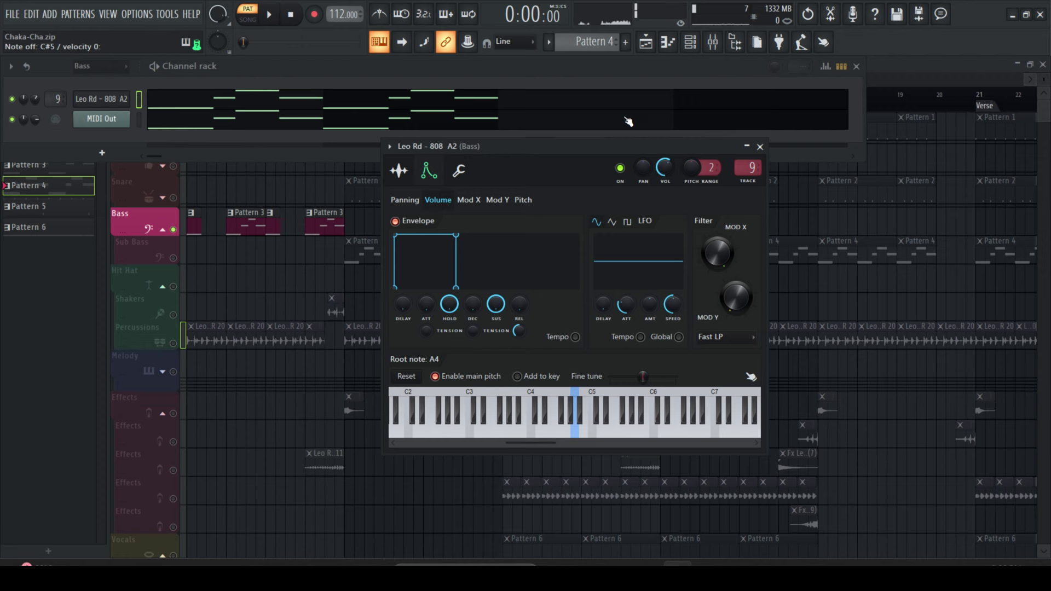
{"action": "left_click", "coordinate": [399, 171]}
{"action": "left_click", "coordinate": [761, 147]}
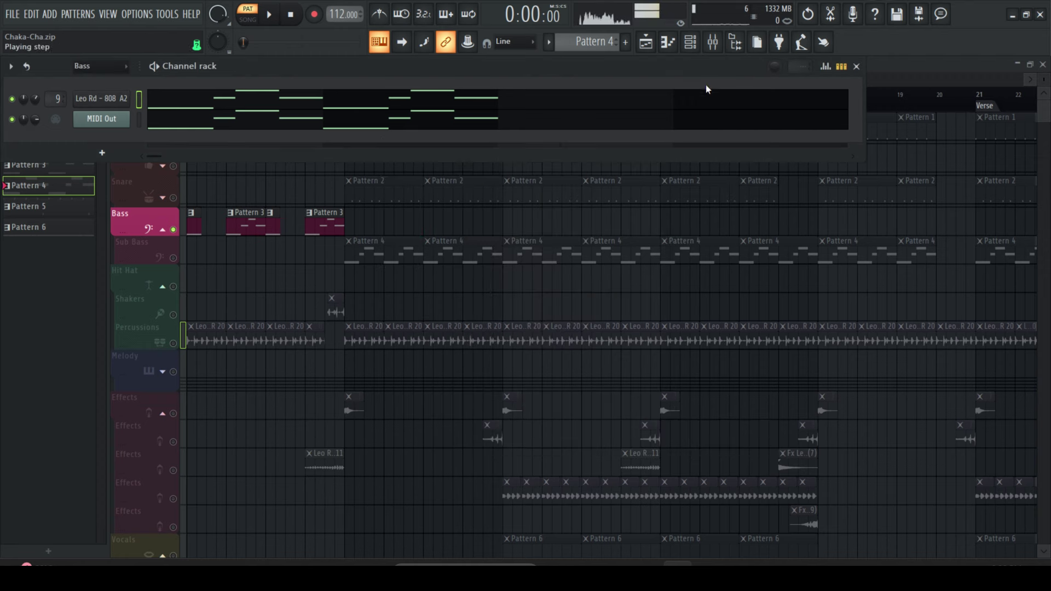
Return to the playlist and unmute the Kick, Snare and Sub Bass tracks.
{"action": "left_click", "coordinate": [647, 42]}
{"action": "left_click_drag", "start_coordinate": [365, 92], "coordinate": [353, 93]}
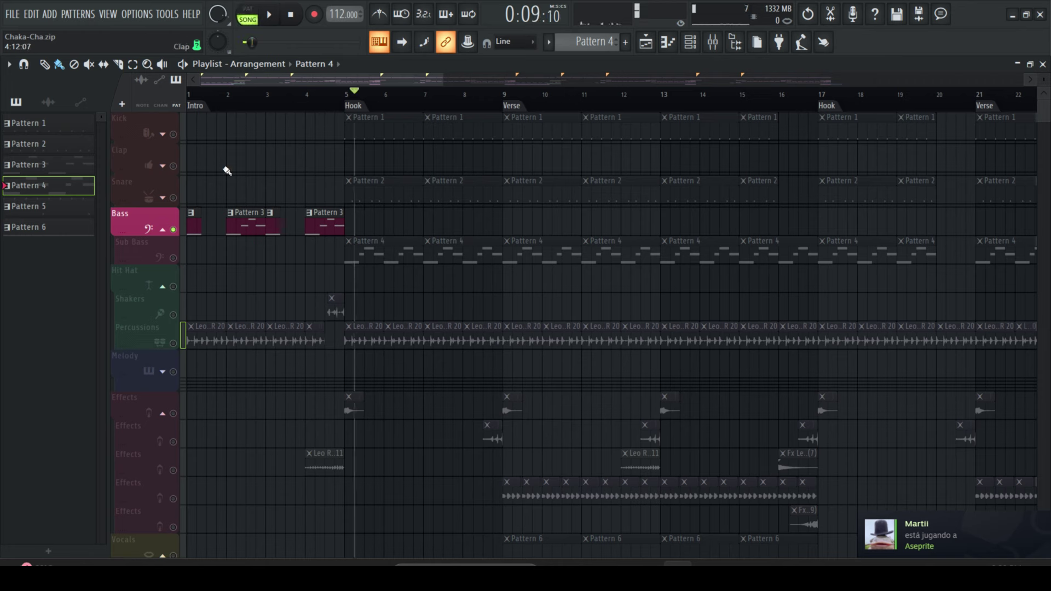
{"action": "left_click", "coordinate": [174, 134]}
{"action": "left_click", "coordinate": [173, 197]}
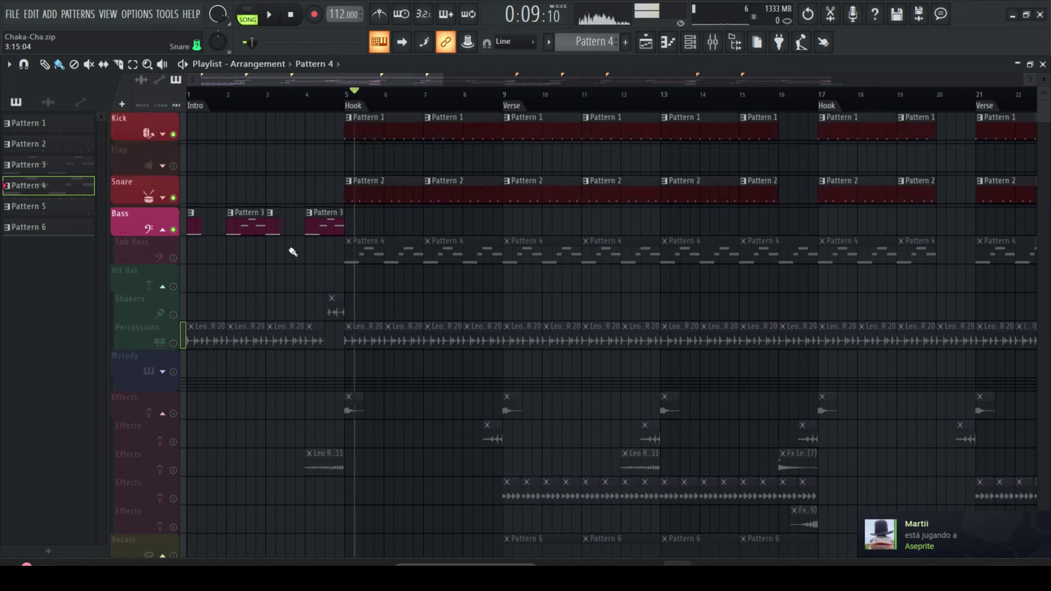
{"action": "left_click", "coordinate": [173, 258]}
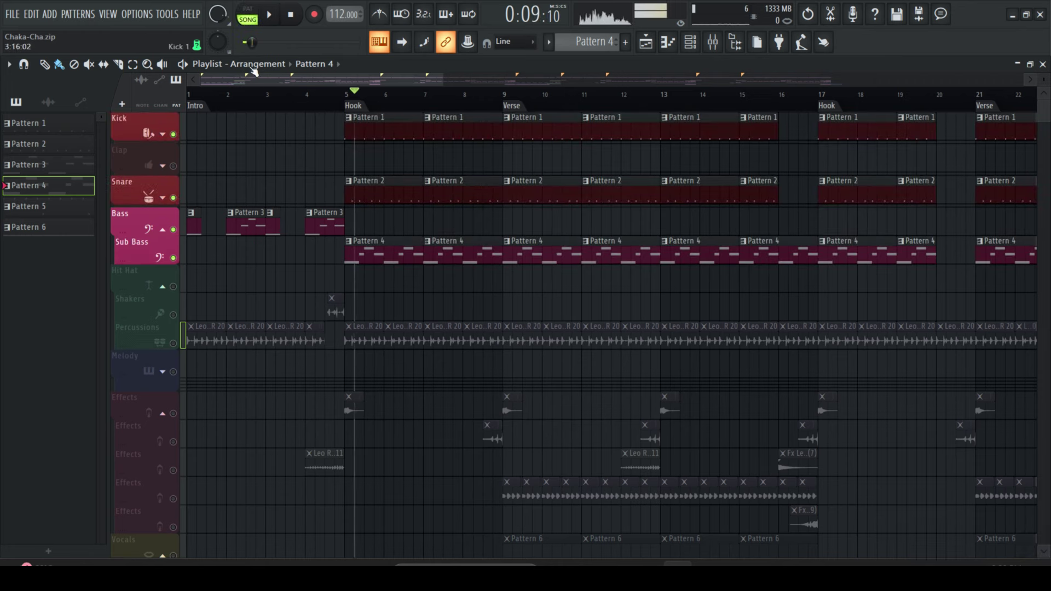
Play the arrangement from the Hook at bar 5 to hear the drums with the sub bass, and stop playback.
{"action": "left_click", "coordinate": [349, 98]}
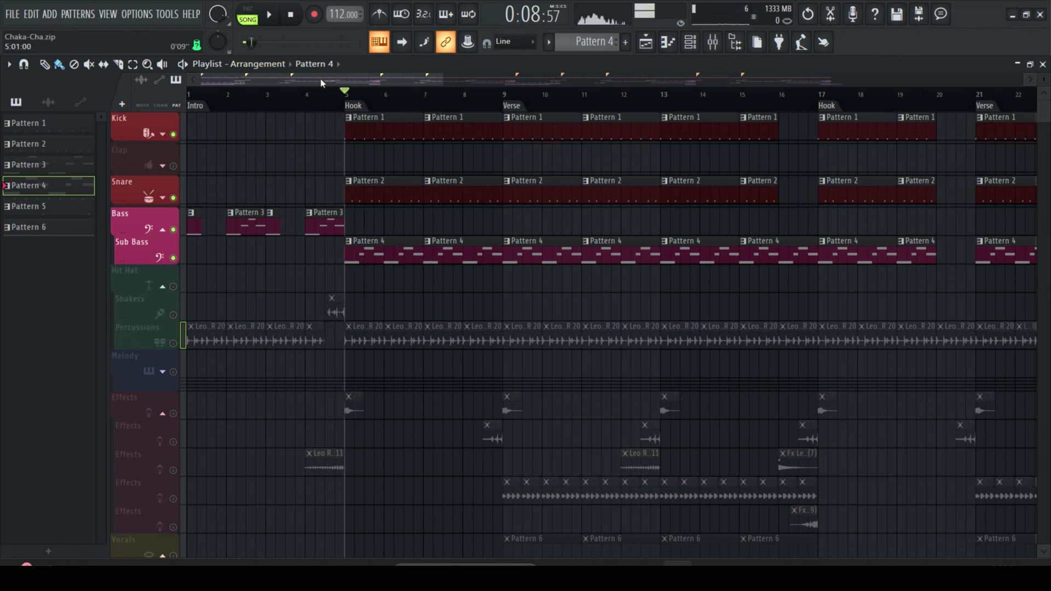
{"action": "left_click", "coordinate": [272, 17]}
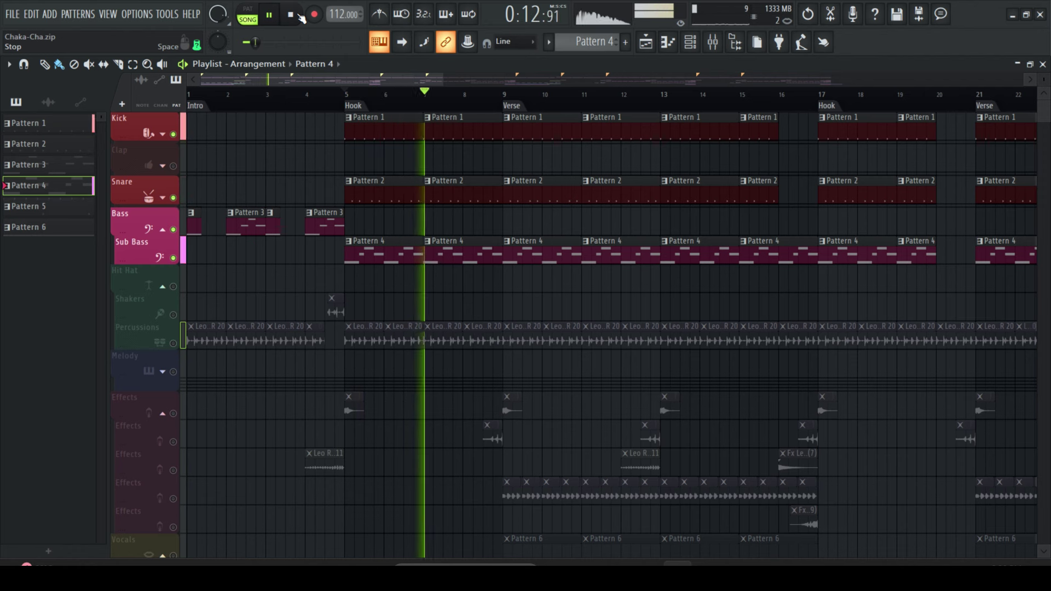
{"action": "left_click", "coordinate": [299, 16]}
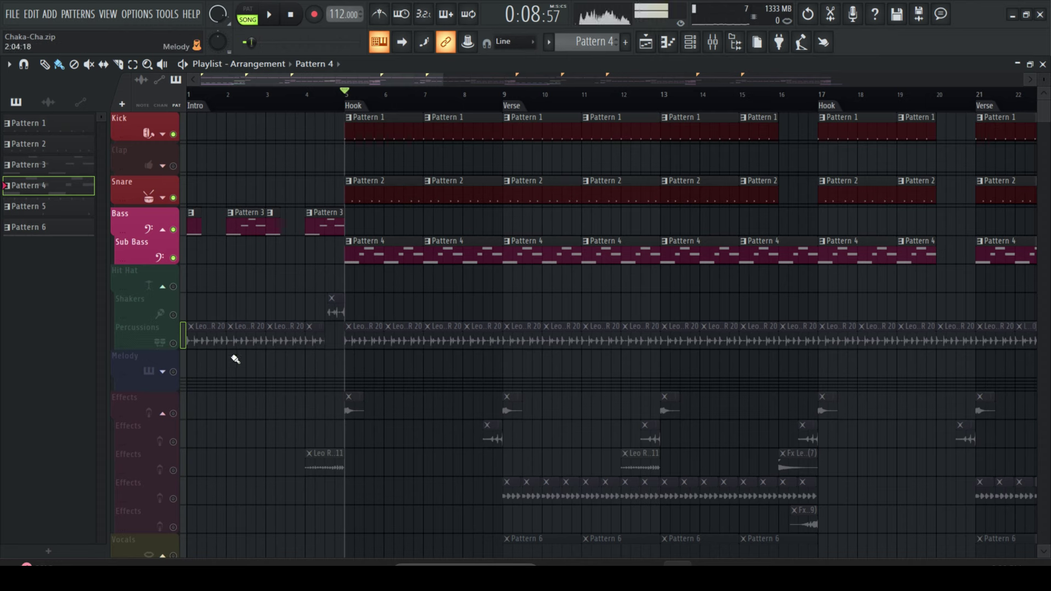
View the sample settings of the Leo Rd - Sample PYR 20 clip on the Percussions track and close them.
{"action": "double_click", "coordinate": [248, 333]}
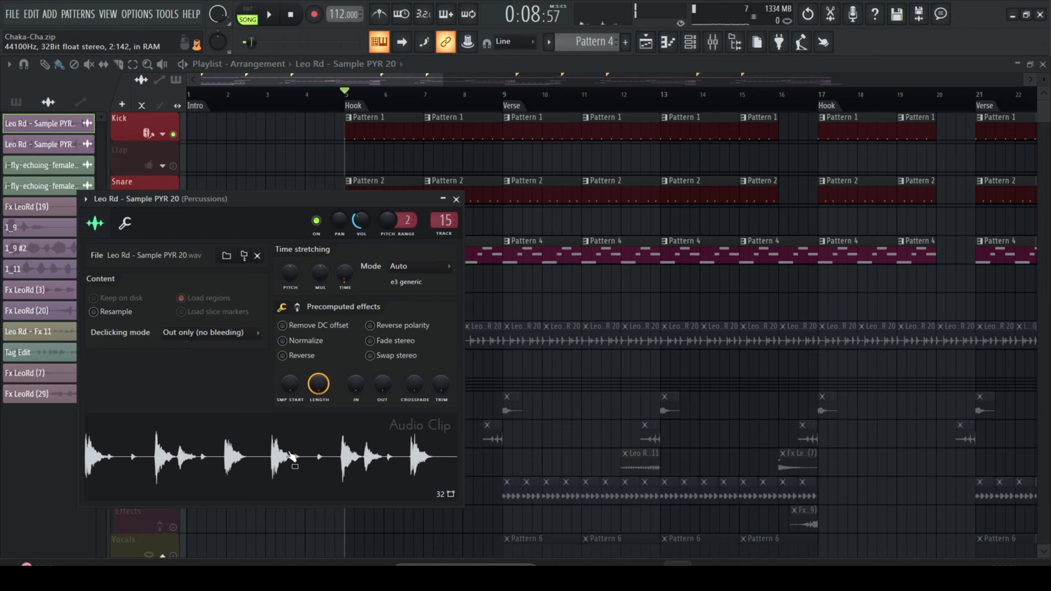
{"action": "left_click", "coordinate": [292, 21]}
{"action": "left_click", "coordinate": [456, 199]}
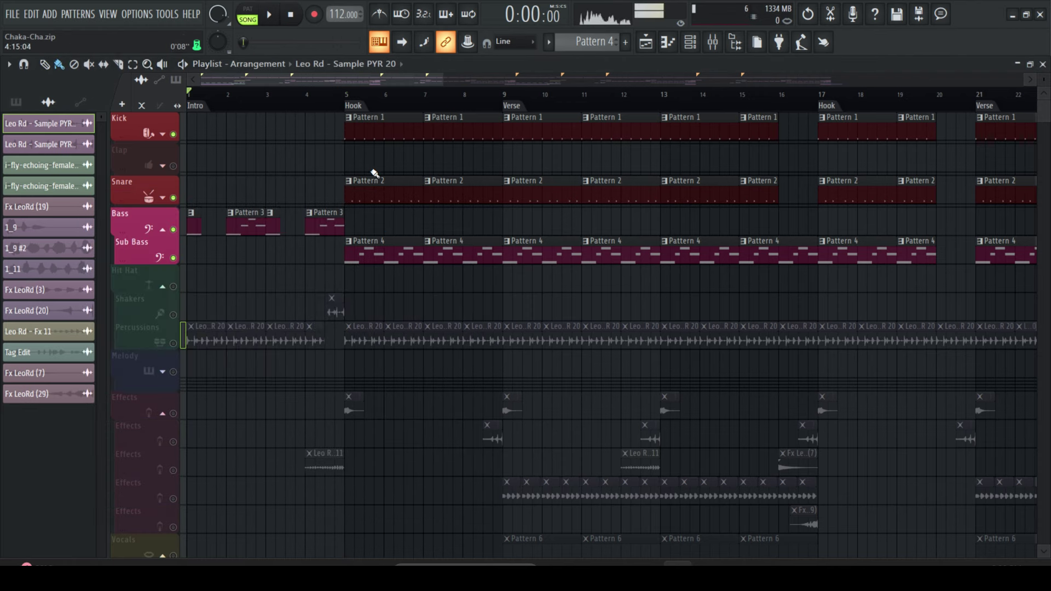
Unmute the Percussions and Shakers tracks and play the arrangement from the start of the Intro.
{"action": "left_click", "coordinate": [182, 346]}
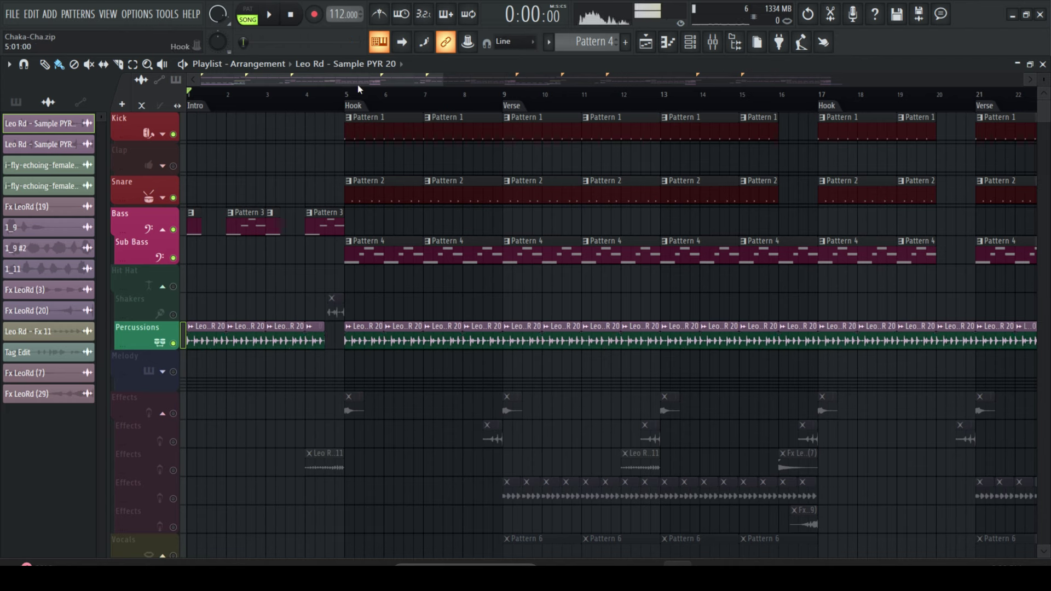
{"action": "left_click", "coordinate": [173, 315]}
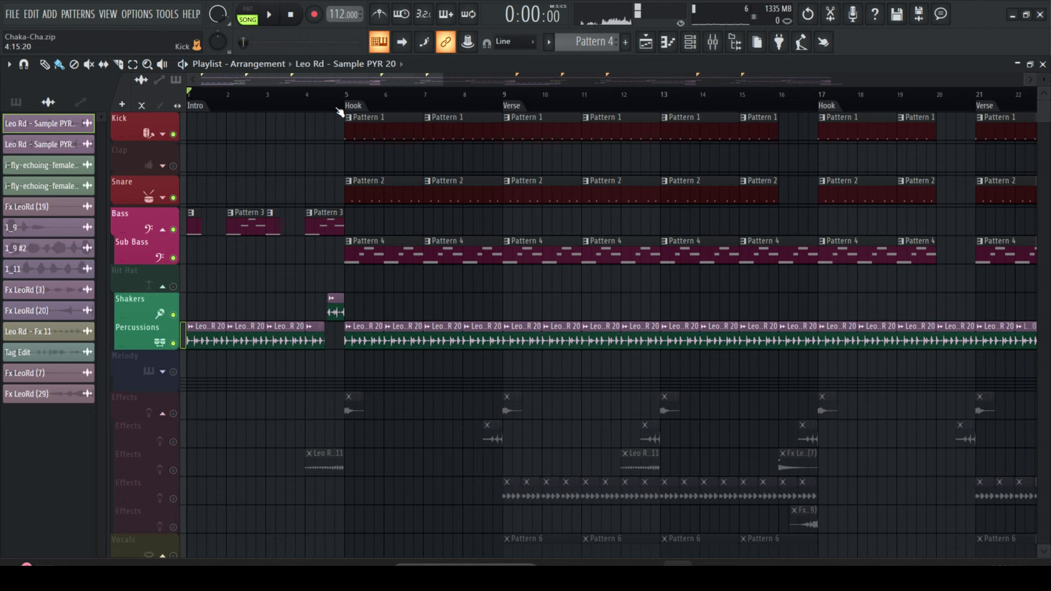
{"action": "scroll", "coordinate": [334, 108], "scroll_direction": "up", "scroll_amount": 1}
{"action": "scroll", "coordinate": [334, 108], "scroll_direction": "up", "scroll_amount": 4}
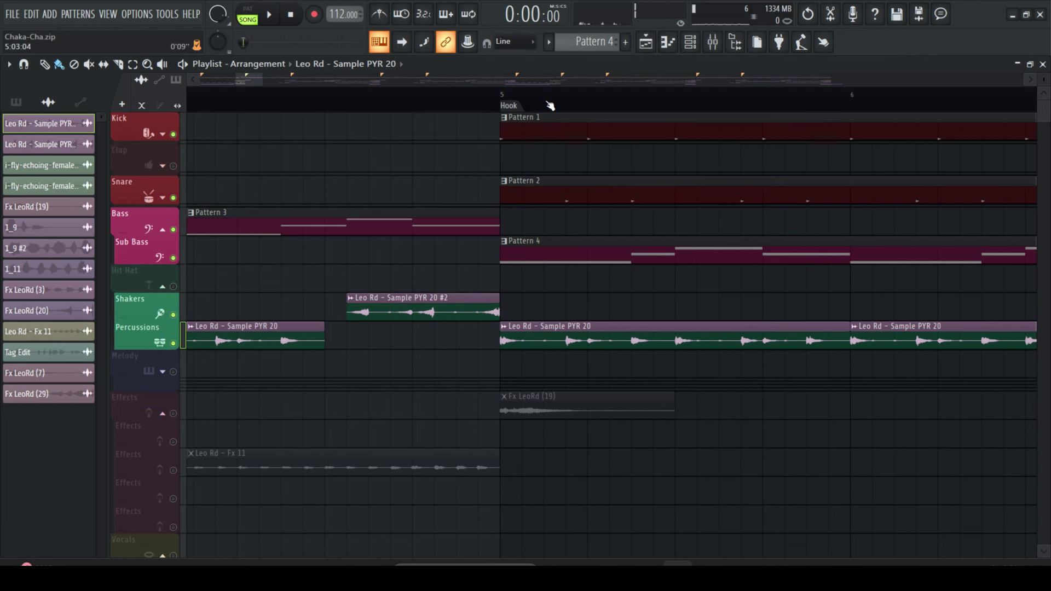
{"action": "scroll", "coordinate": [547, 105], "scroll_direction": "down", "scroll_amount": 5}
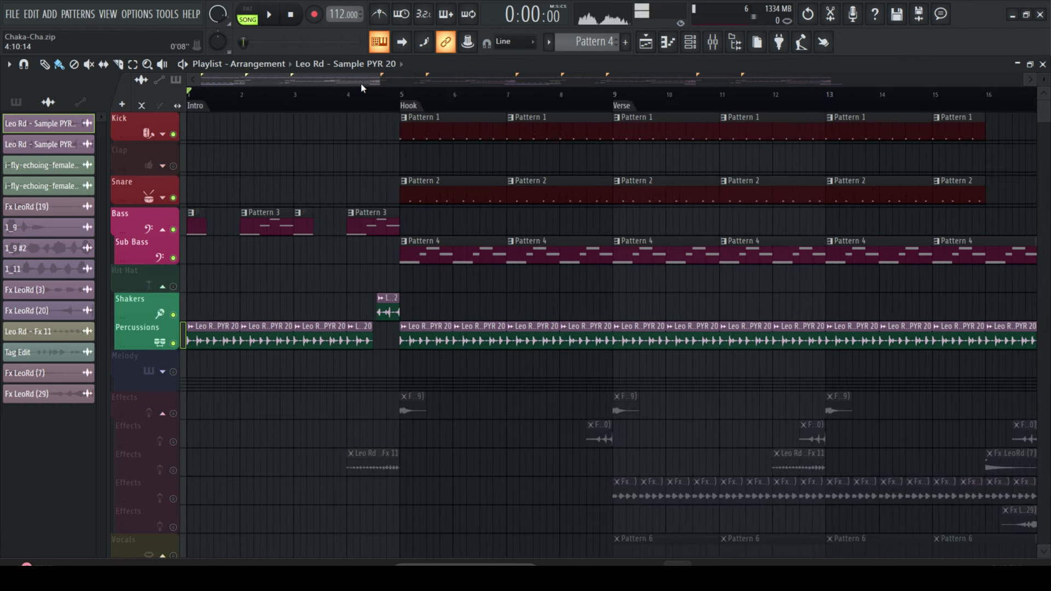
{"action": "left_click", "coordinate": [274, 18]}
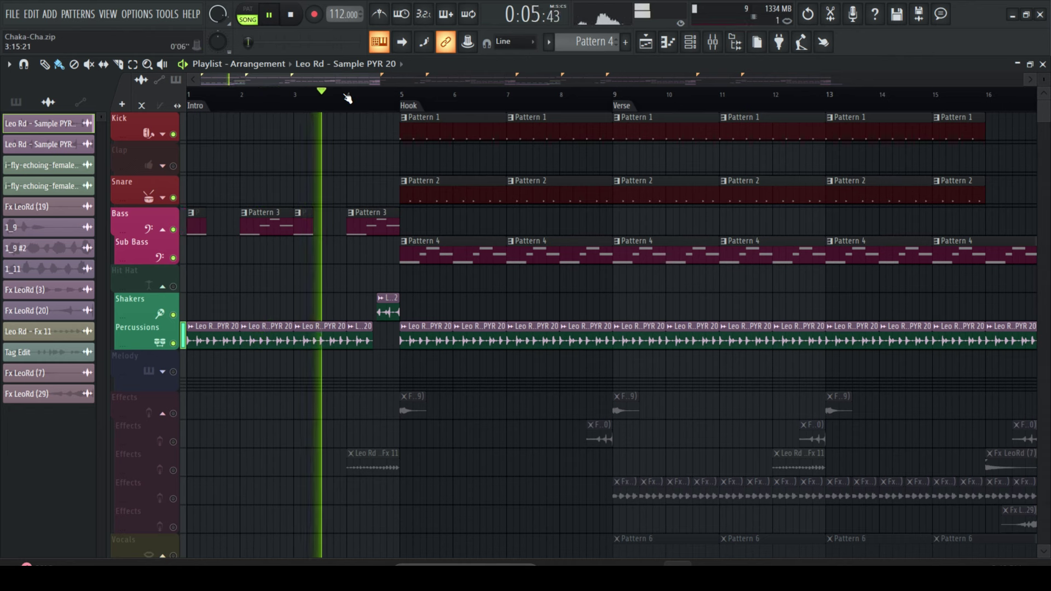
{"action": "left_click", "coordinate": [291, 15]}
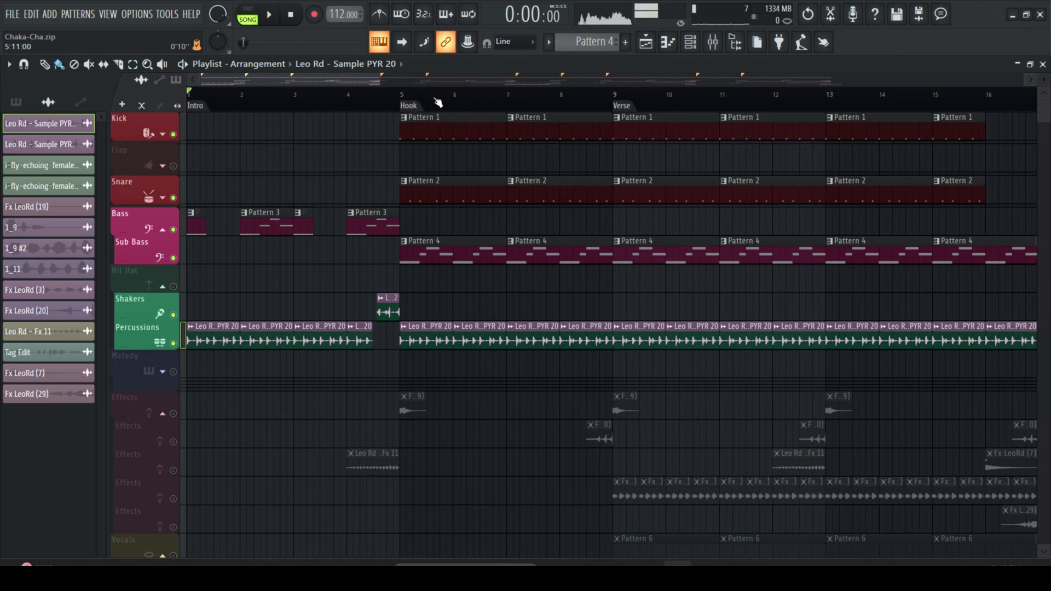
Unmute the first and third Effects tracks in the playlist.
{"action": "scroll", "coordinate": [438, 103], "scroll_direction": "down", "scroll_amount": 3}
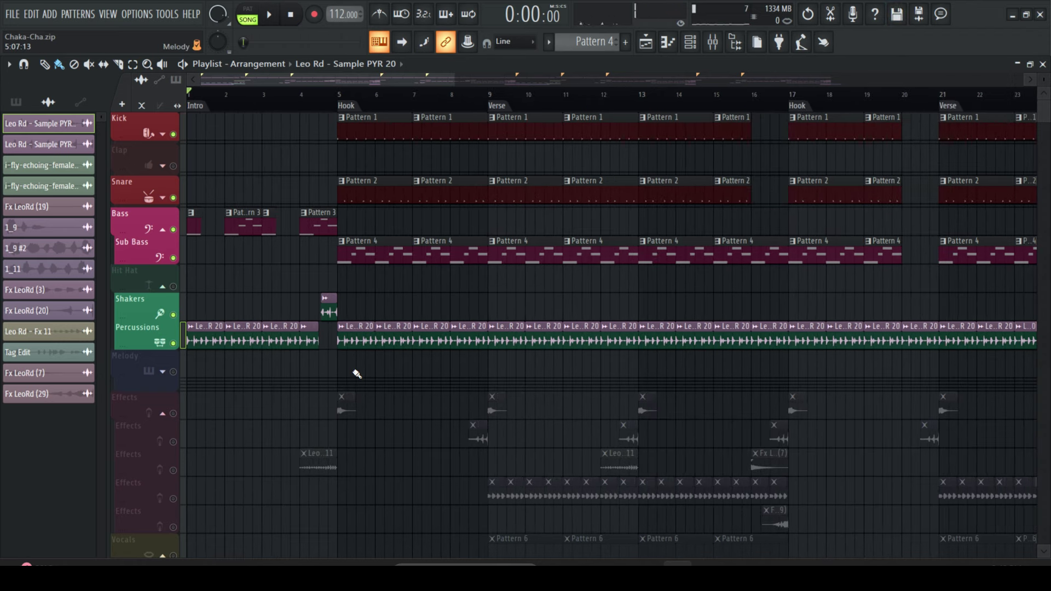
{"action": "left_click", "coordinate": [174, 414]}
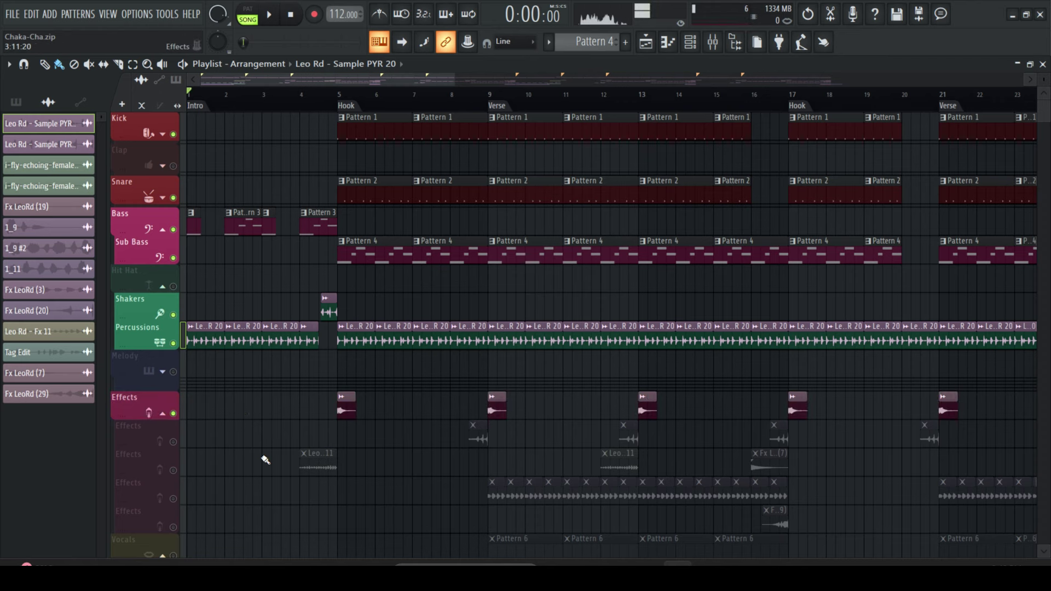
{"action": "left_click", "coordinate": [173, 470]}
View the audio clip settings of the Leo Rd - Fx 11 and Fx LeoRd (19) samples, closing each one.
{"action": "scroll", "coordinate": [307, 405], "scroll_direction": "down", "scroll_amount": 5}
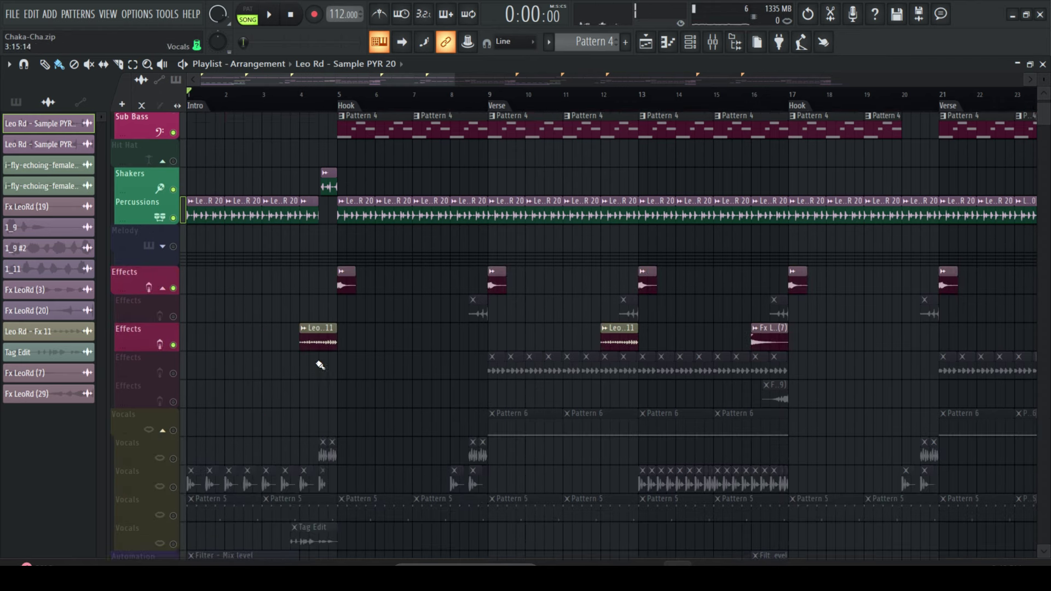
{"action": "double_click", "coordinate": [319, 324]}
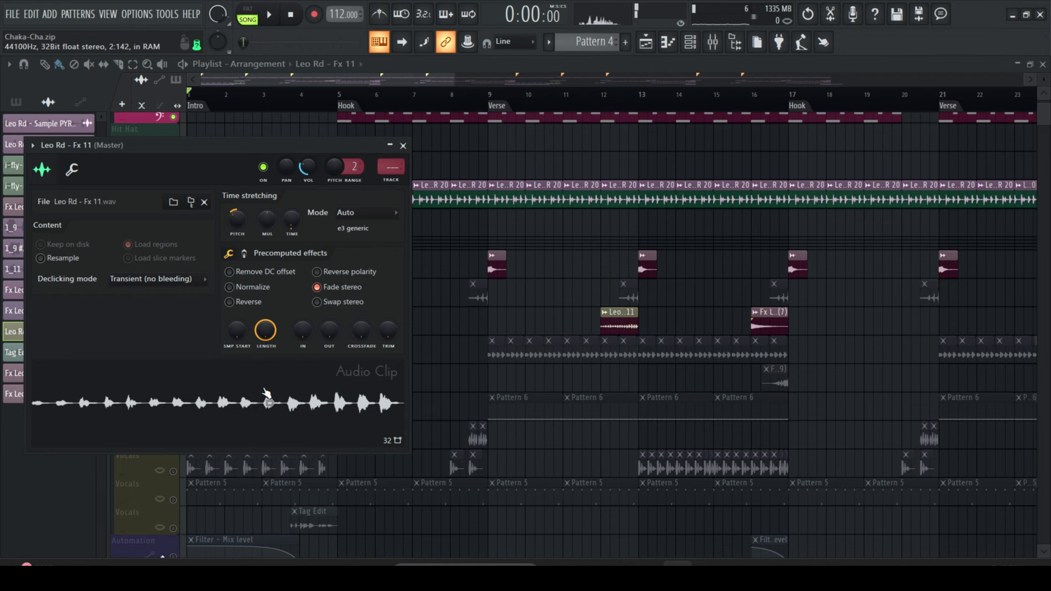
{"action": "key", "text": "Escape"}
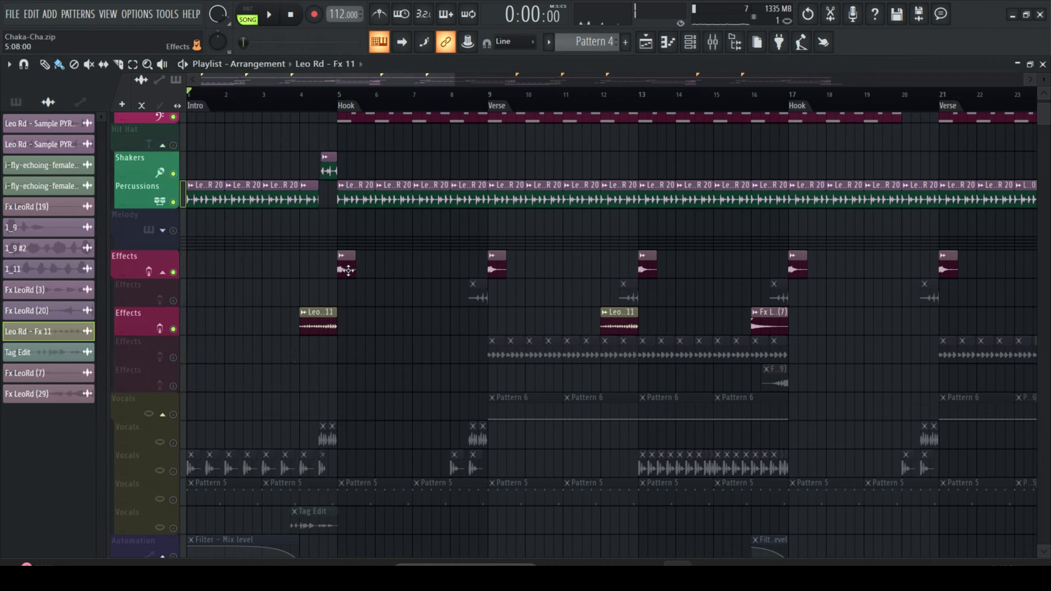
{"action": "left_click", "coordinate": [347, 269]}
{"action": "double_click", "coordinate": [347, 270]}
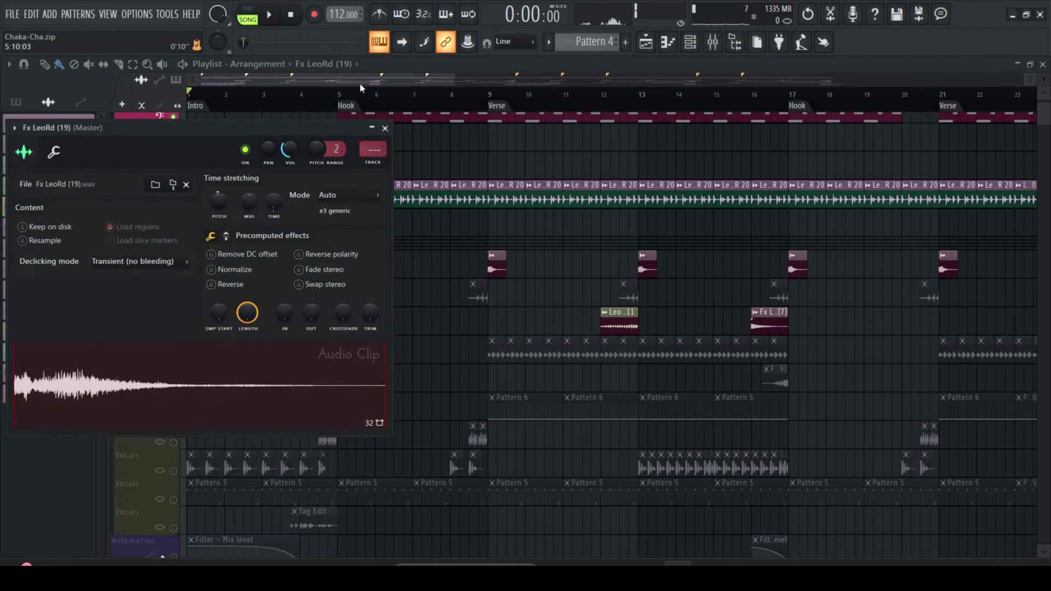
{"action": "key", "text": "Escape"}
Play the arrangement from bar 4 into the Hook to hear the unmuted effects, and stop playback.
{"action": "left_click", "coordinate": [318, 102]}
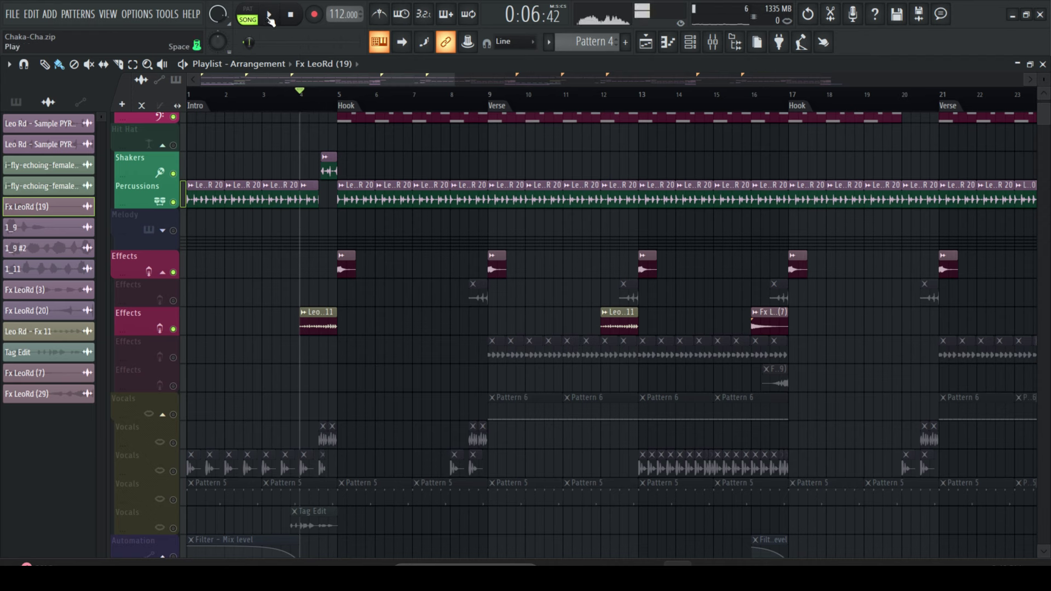
{"action": "left_click", "coordinate": [269, 18]}
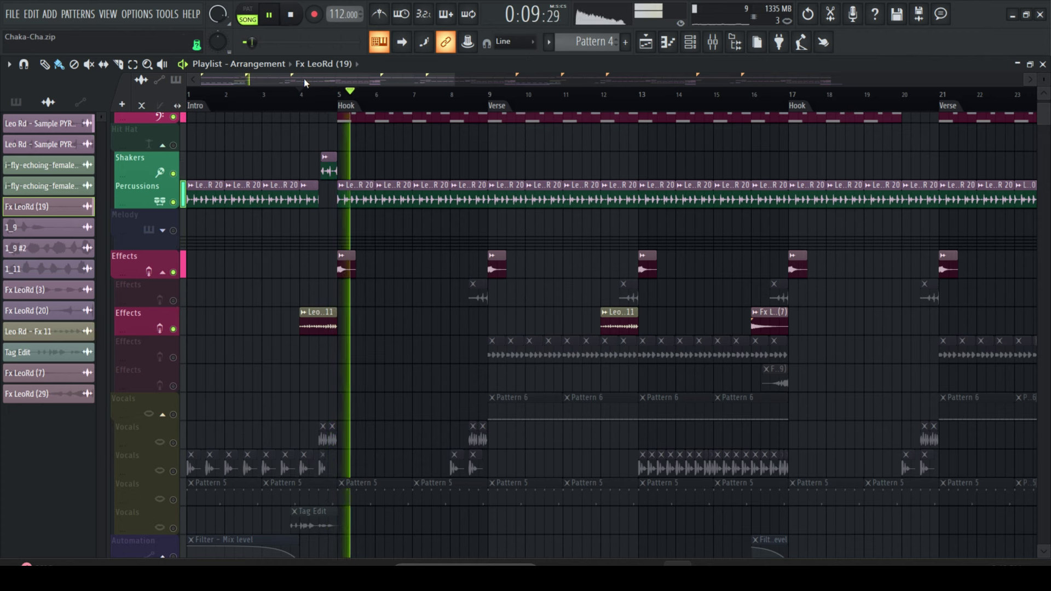
{"action": "left_click", "coordinate": [291, 14]}
Unmute the second Effects track and audition its Fx LeoRd (20) clip leading into the Verse at bar 9.
{"action": "left_click", "coordinate": [174, 302]}
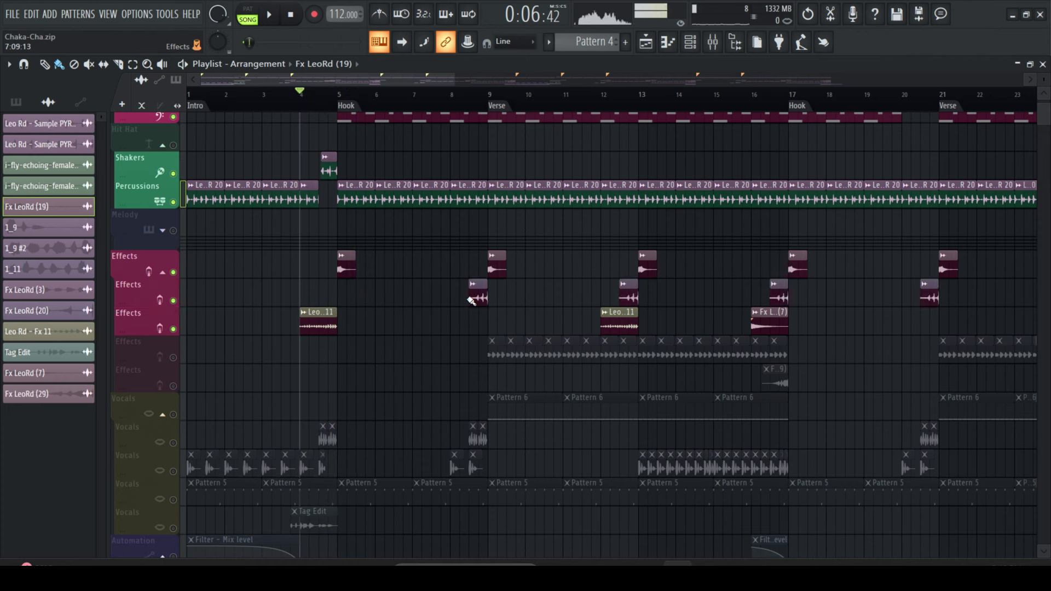
{"action": "double_click", "coordinate": [479, 285]}
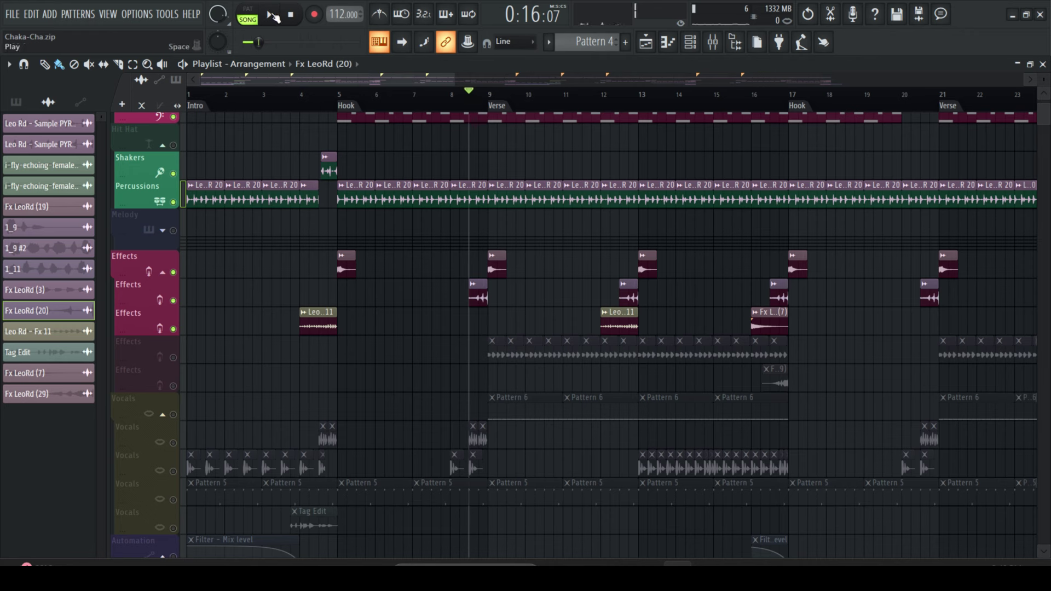
{"action": "left_click", "coordinate": [274, 16]}
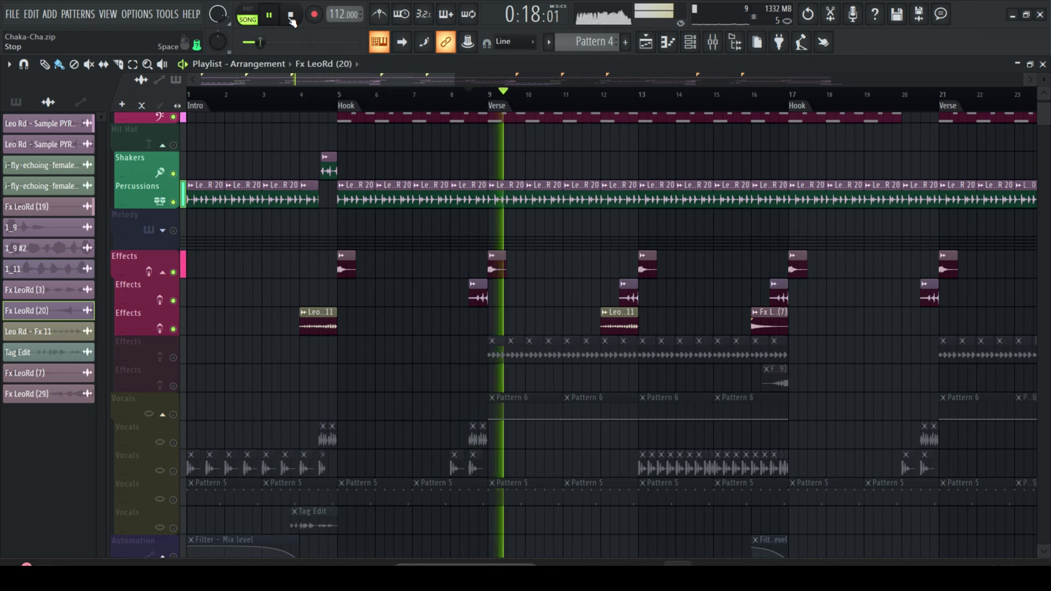
{"action": "left_click", "coordinate": [290, 16]}
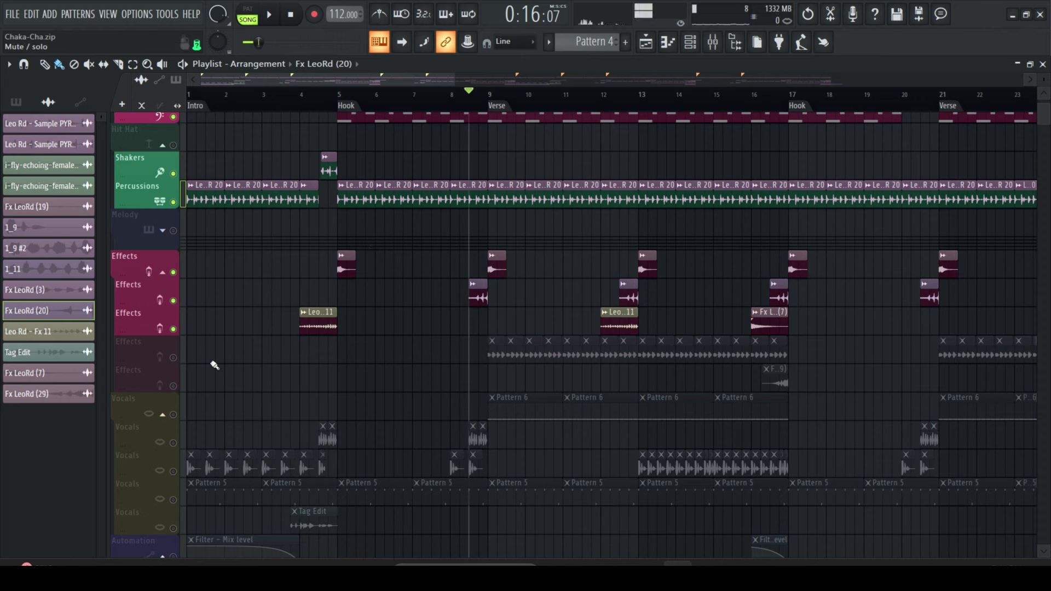
Unmute the fourth Effects track and view the audio clip settings of its Fx LeoRd (3) sample.
{"action": "left_click", "coordinate": [173, 358]}
{"action": "double_click", "coordinate": [496, 354]}
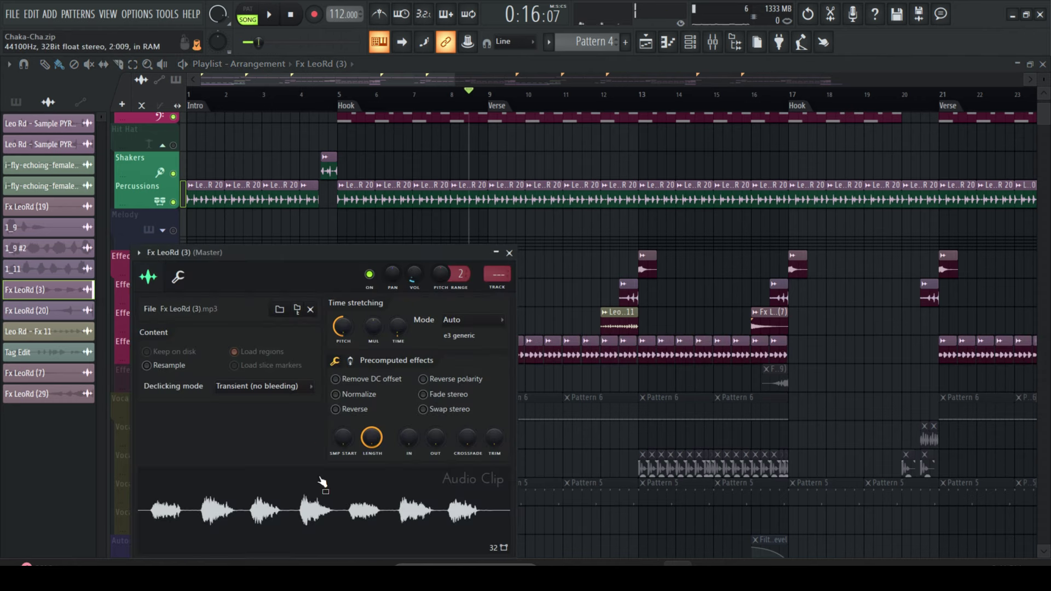
{"action": "left_click_drag", "start_coordinate": [327, 255], "coordinate": [343, 204]}
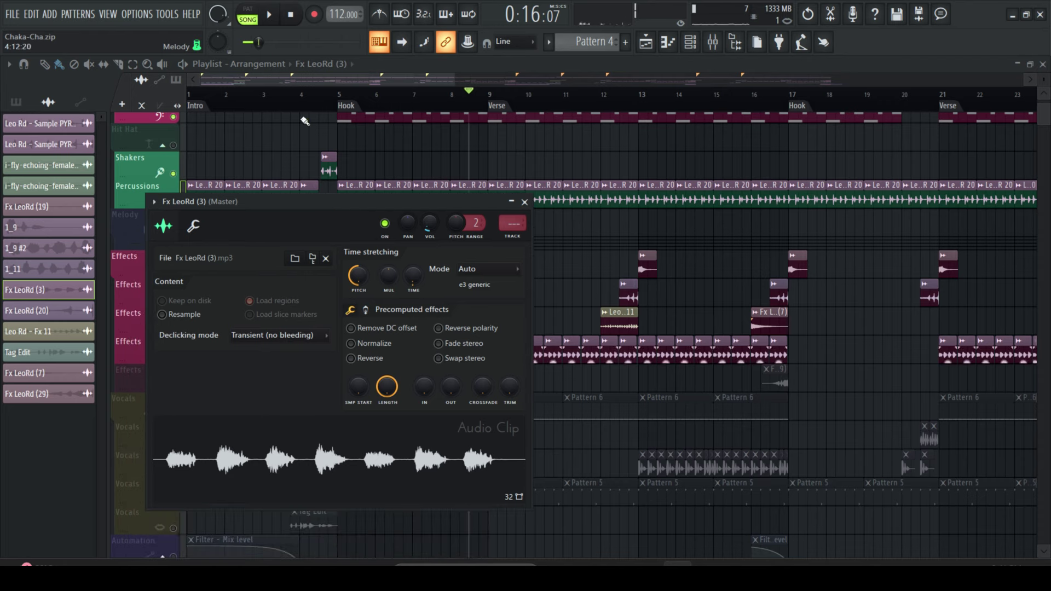
{"action": "left_click", "coordinate": [525, 202]}
Play the arrangement from the Verse at bar 9 to hear the repeated Fx LeoRd (3) clips, and stop playback.
{"action": "scroll", "coordinate": [487, 109], "scroll_direction": "up", "scroll_amount": 6}
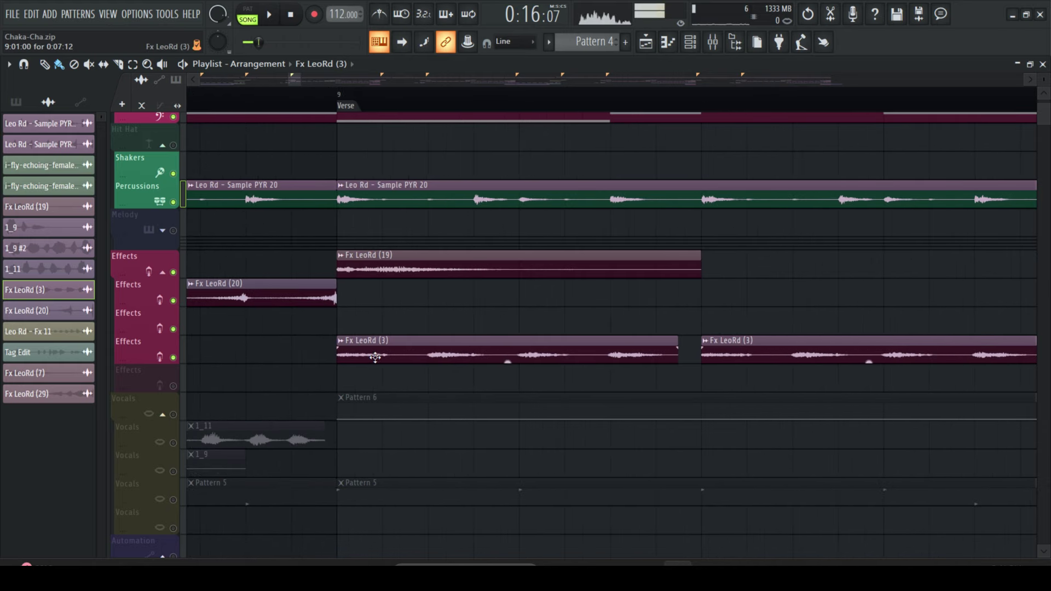
{"action": "left_click", "coordinate": [343, 102]}
{"action": "left_click", "coordinate": [270, 16]}
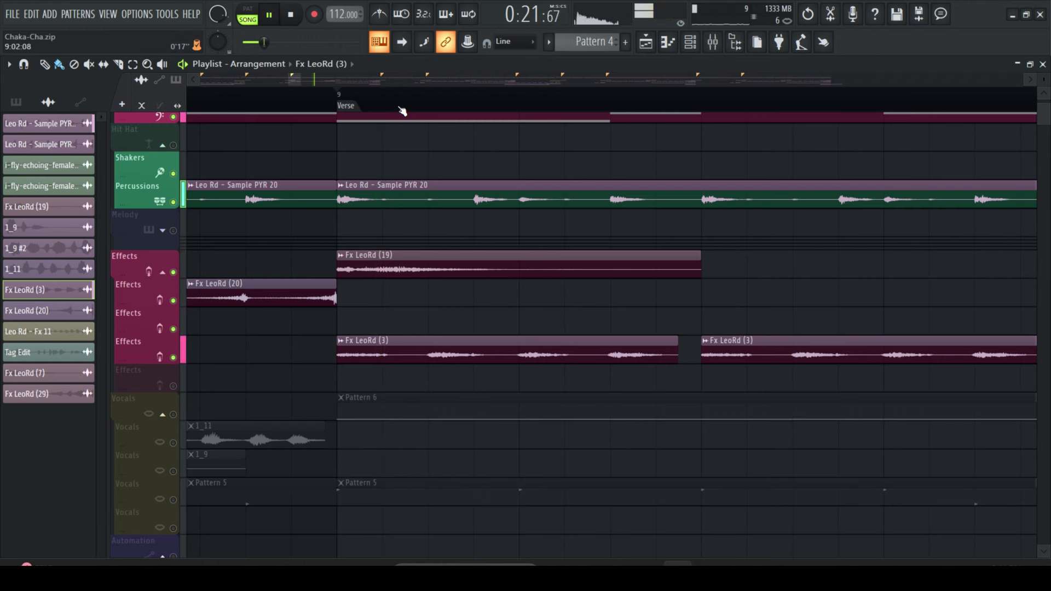
{"action": "scroll", "coordinate": [392, 107], "scroll_direction": "down", "scroll_amount": 6}
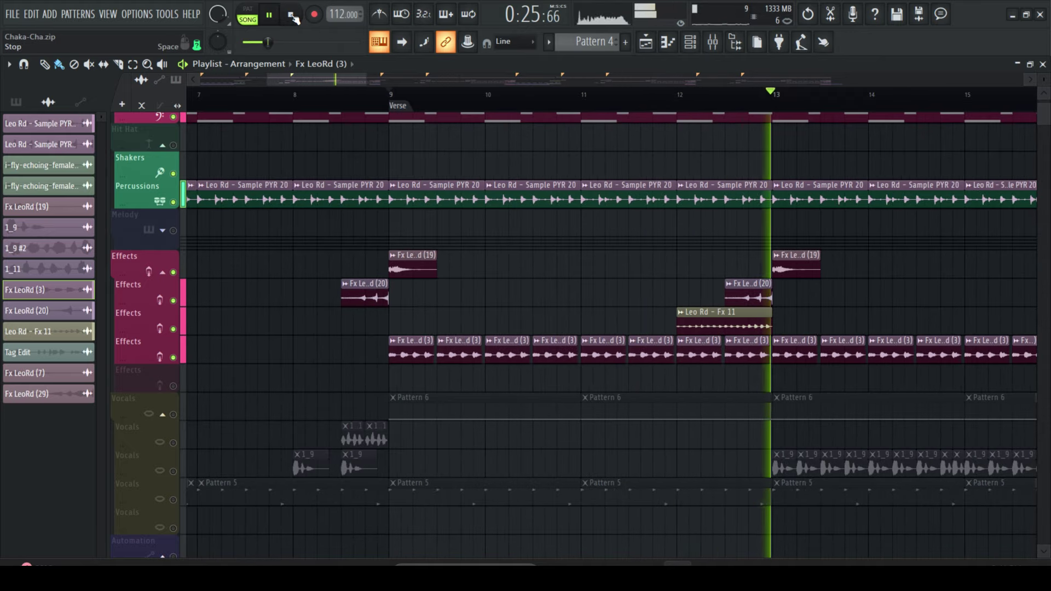
{"action": "left_click", "coordinate": [290, 15]}
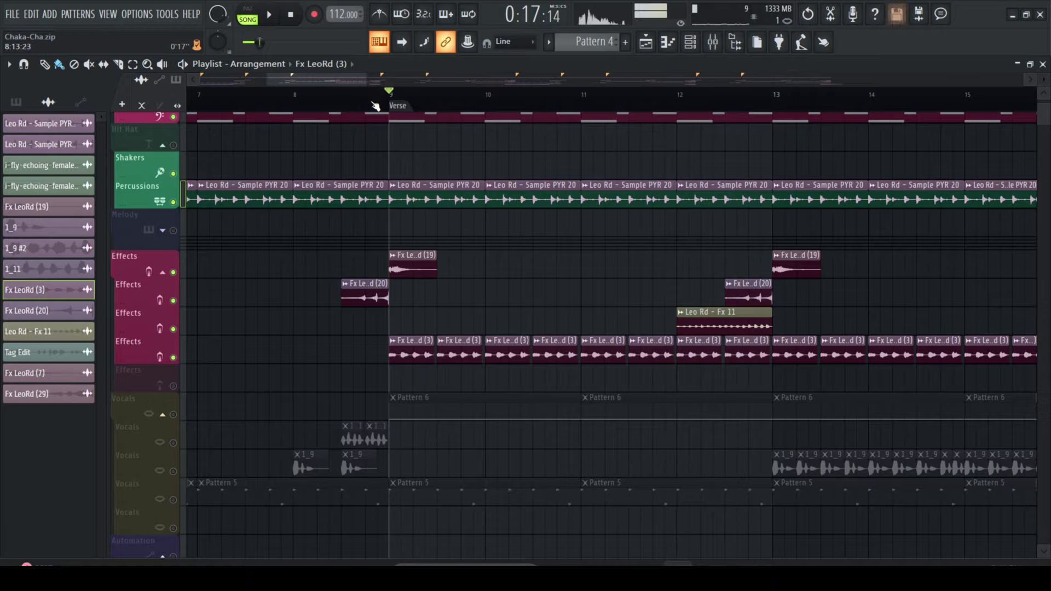
Unmute the main Vocals track and the fifth Effects track in the playlist.
{"action": "scroll", "coordinate": [375, 104], "scroll_direction": "down", "scroll_amount": 5}
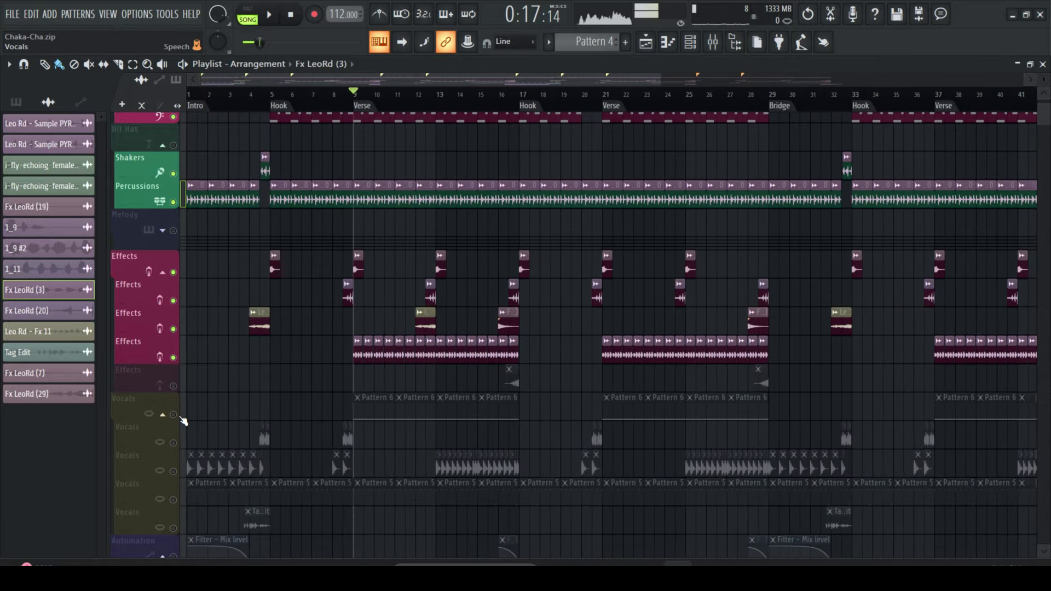
{"action": "left_click", "coordinate": [183, 419]}
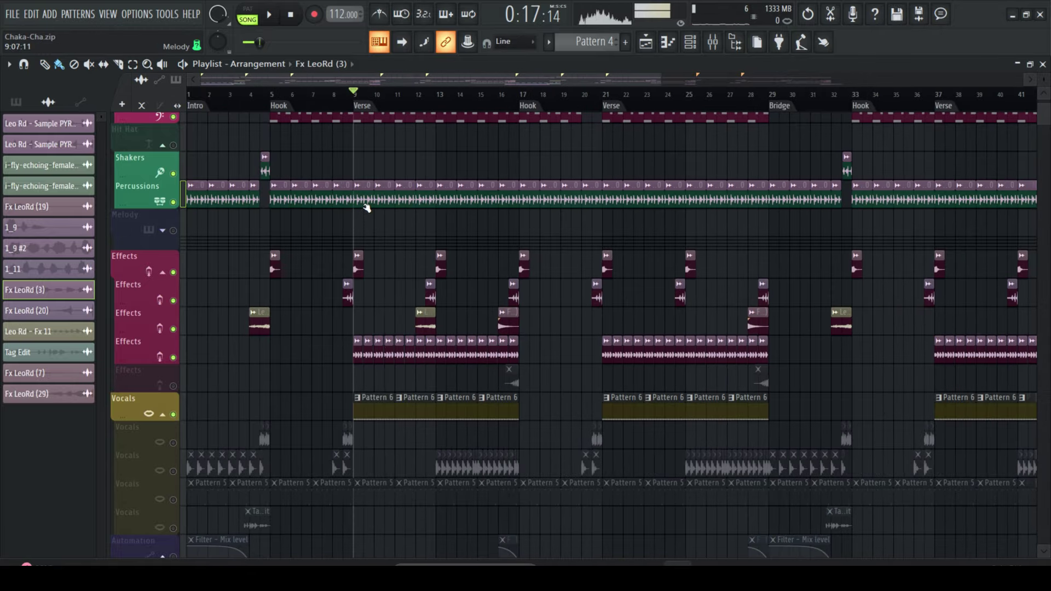
{"action": "left_click", "coordinate": [174, 387]}
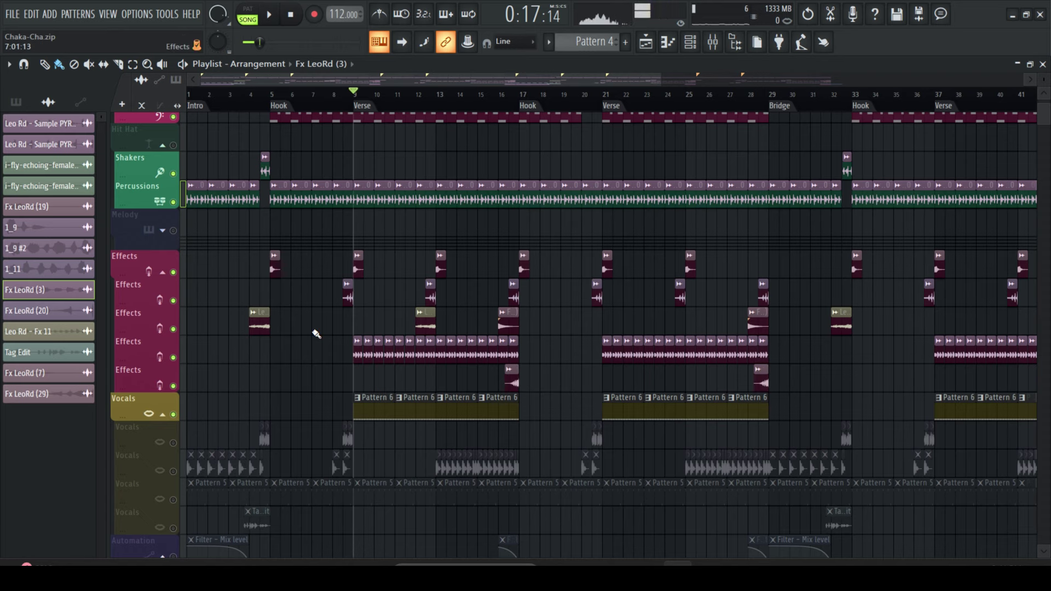
Look over how the drum, bass, percussion, effects and vocal tracks line up around the Verse at bar 9.
{"action": "scroll", "coordinate": [317, 334], "scroll_direction": "down", "scroll_amount": 8}
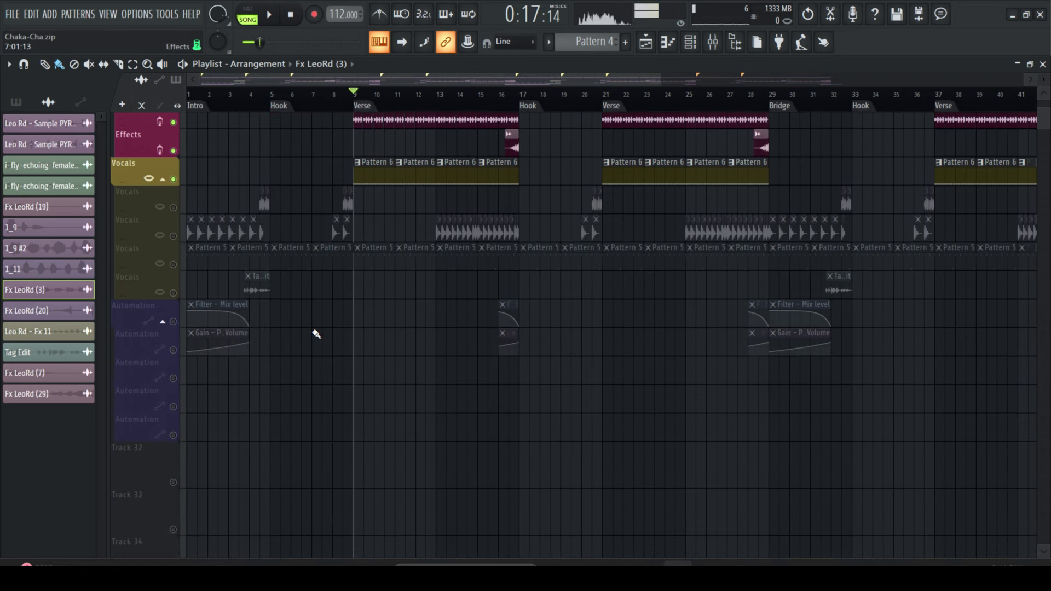
{"action": "scroll", "coordinate": [376, 181], "scroll_direction": "up", "scroll_amount": 5}
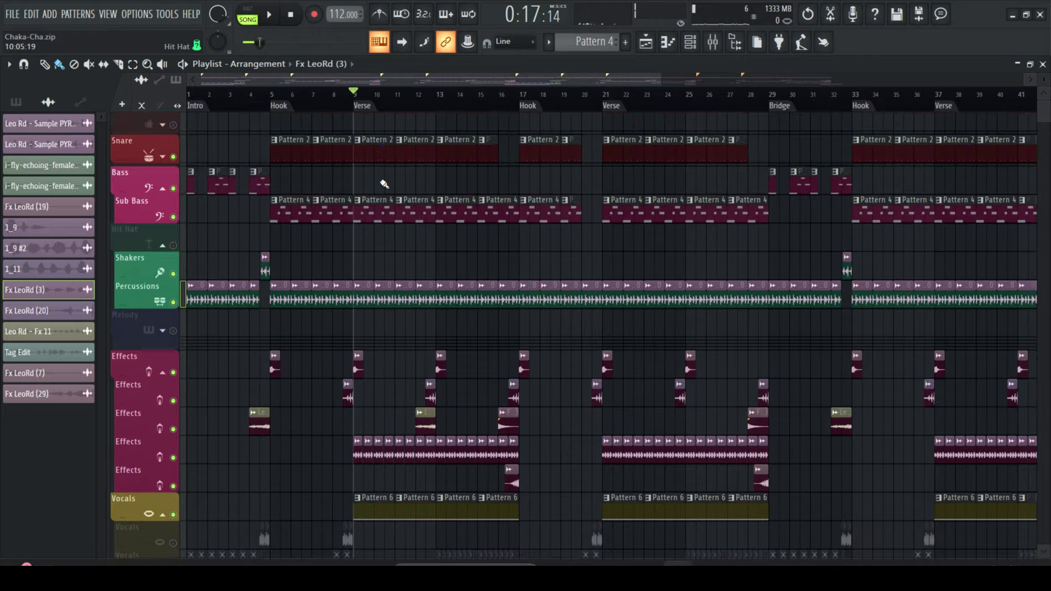
{"action": "left_click", "coordinate": [381, 189]}
{"action": "left_click", "coordinate": [378, 249]}
{"action": "left_click", "coordinate": [382, 333]}
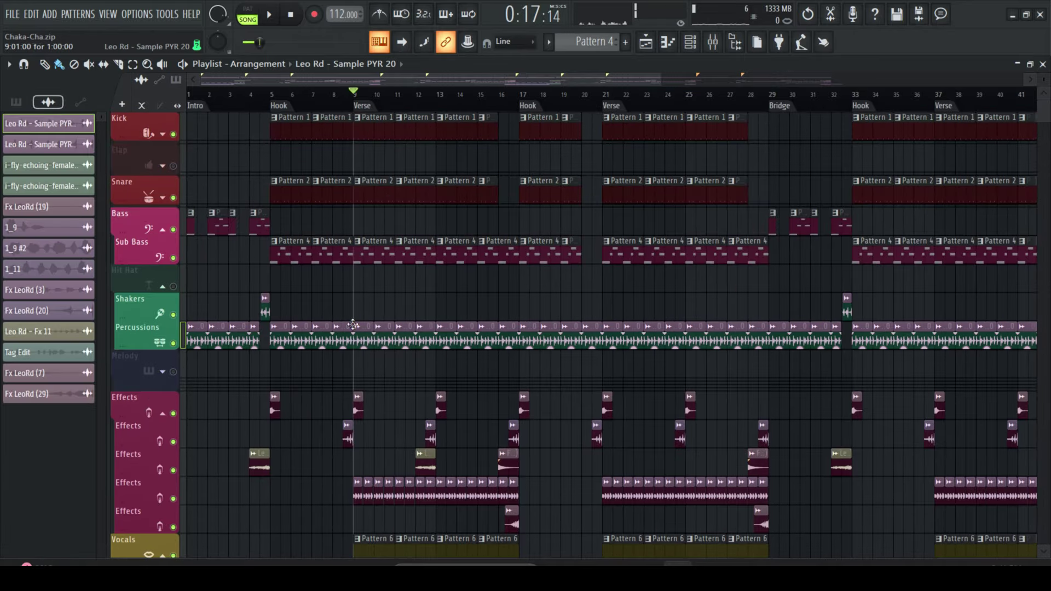
{"action": "scroll", "coordinate": [443, 195], "scroll_direction": "down", "scroll_amount": 5}
{"action": "scroll", "coordinate": [331, 284], "scroll_direction": "up", "scroll_amount": 4}
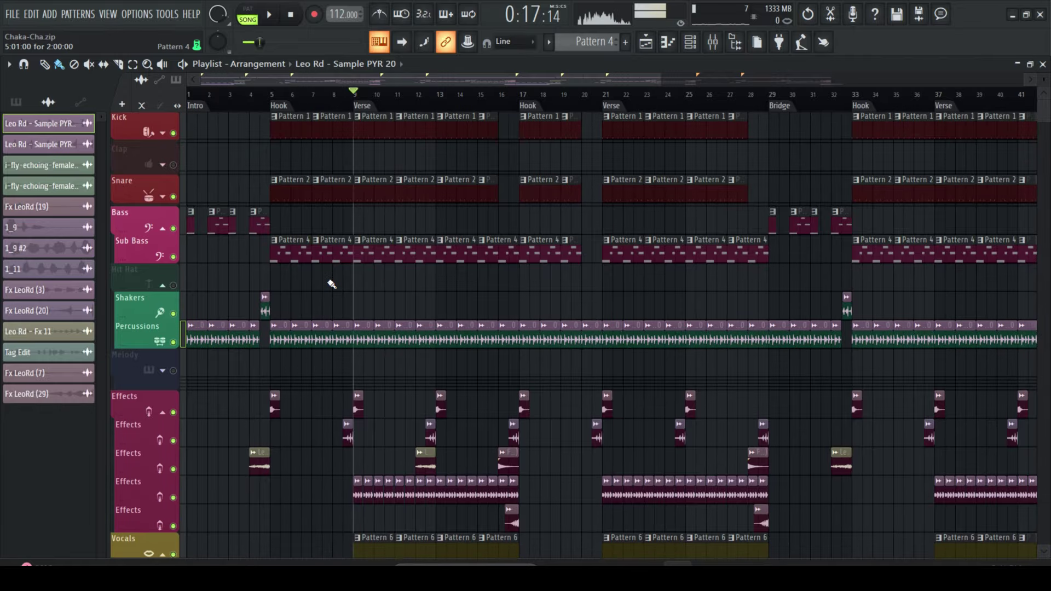
{"action": "scroll", "coordinate": [375, 330], "scroll_direction": "down", "scroll_amount": 3}
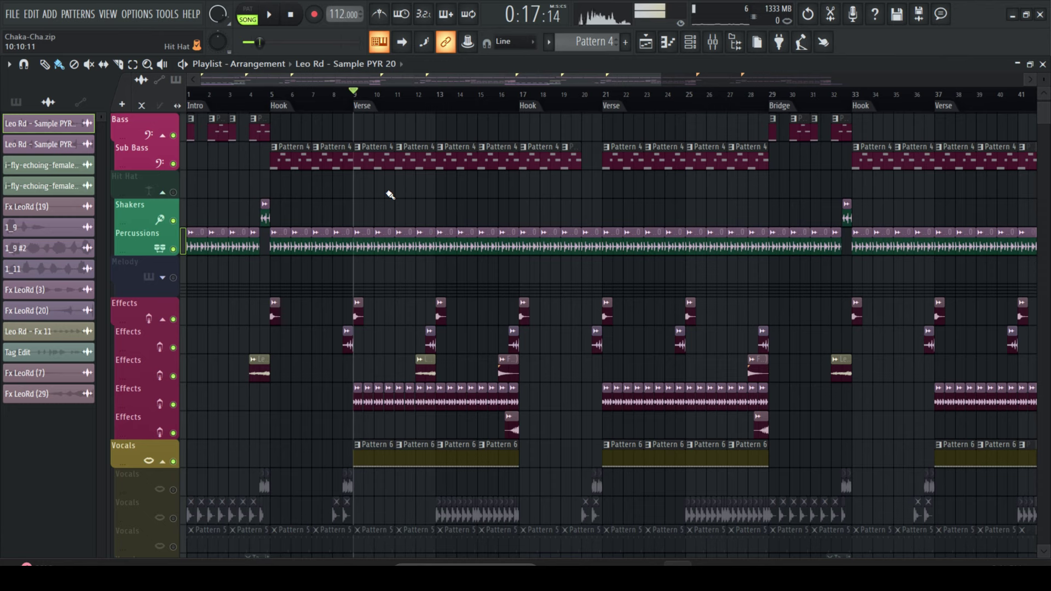
{"action": "scroll", "coordinate": [390, 194], "scroll_direction": "down", "scroll_amount": 5}
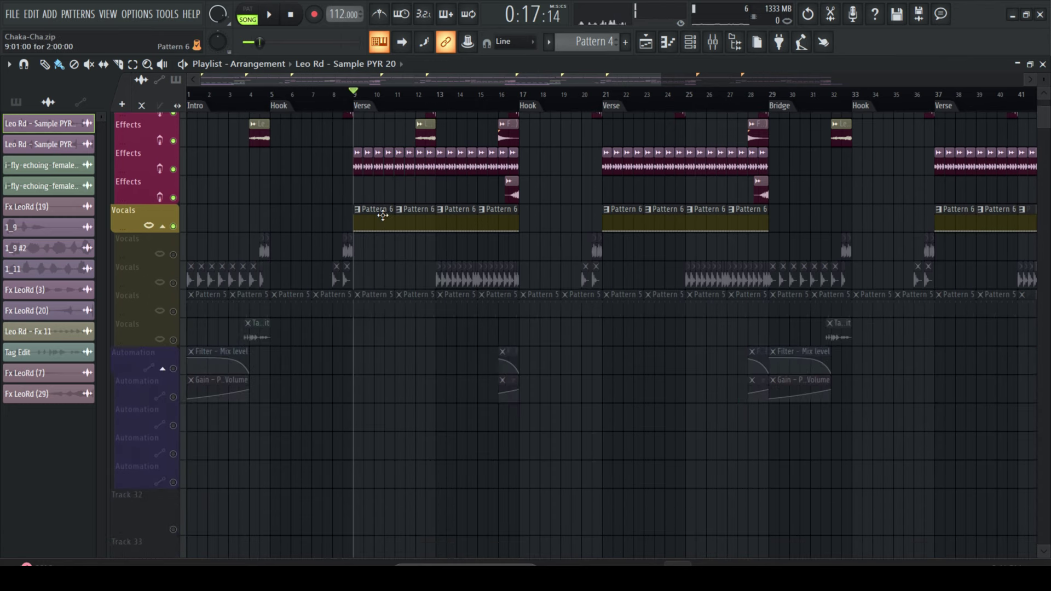
Examine the Chant (1) notes of Pattern 6 in the piano roll, play the pattern on its own and stop playback.
{"action": "left_click", "coordinate": [376, 216]}
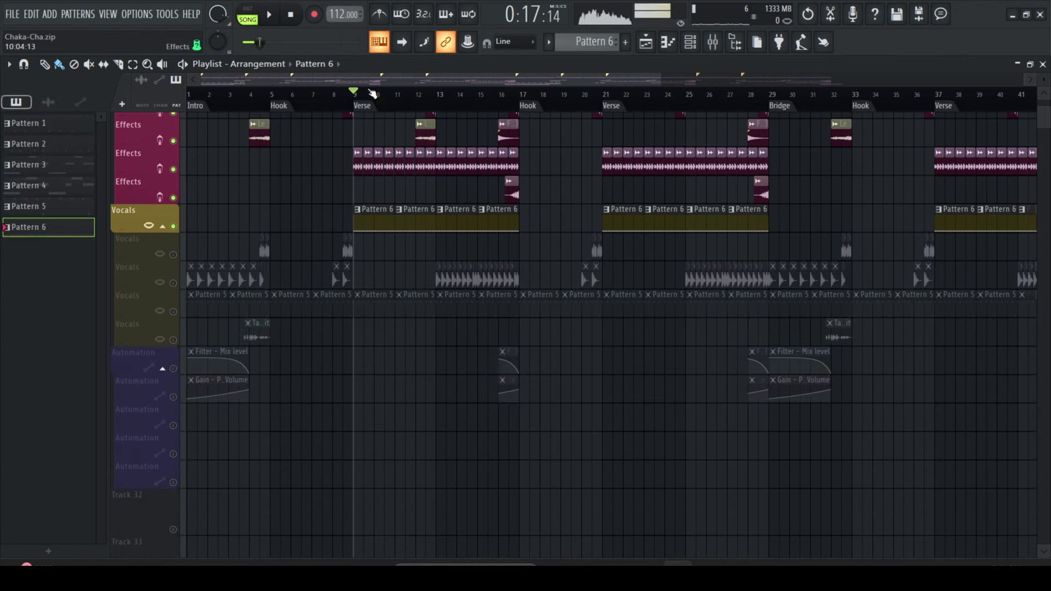
{"action": "double_click", "coordinate": [371, 219]}
{"action": "left_click", "coordinate": [248, 11]}
{"action": "left_click", "coordinate": [276, 22]}
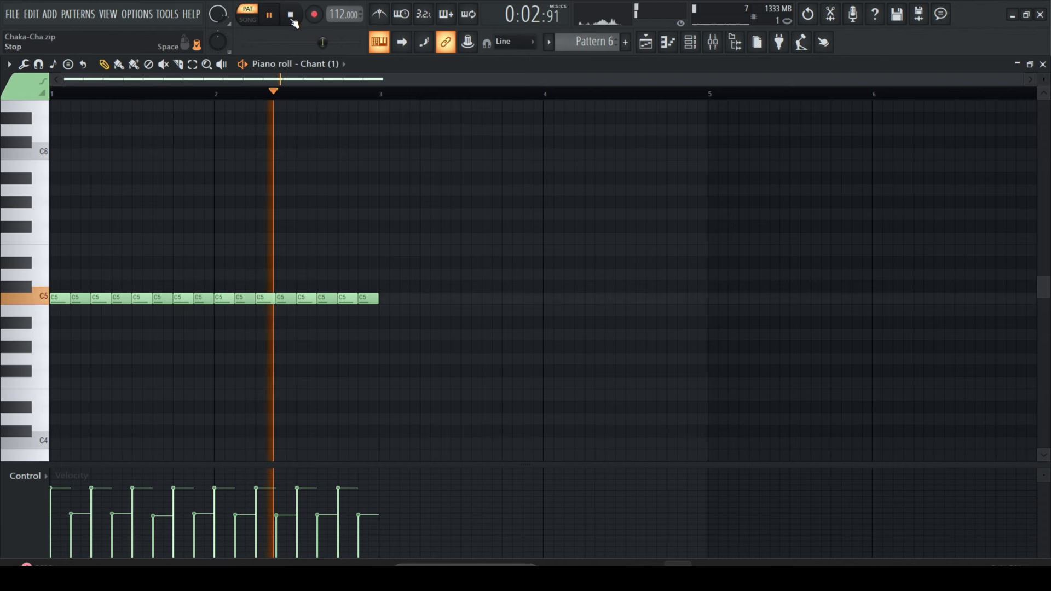
{"action": "left_click", "coordinate": [292, 18]}
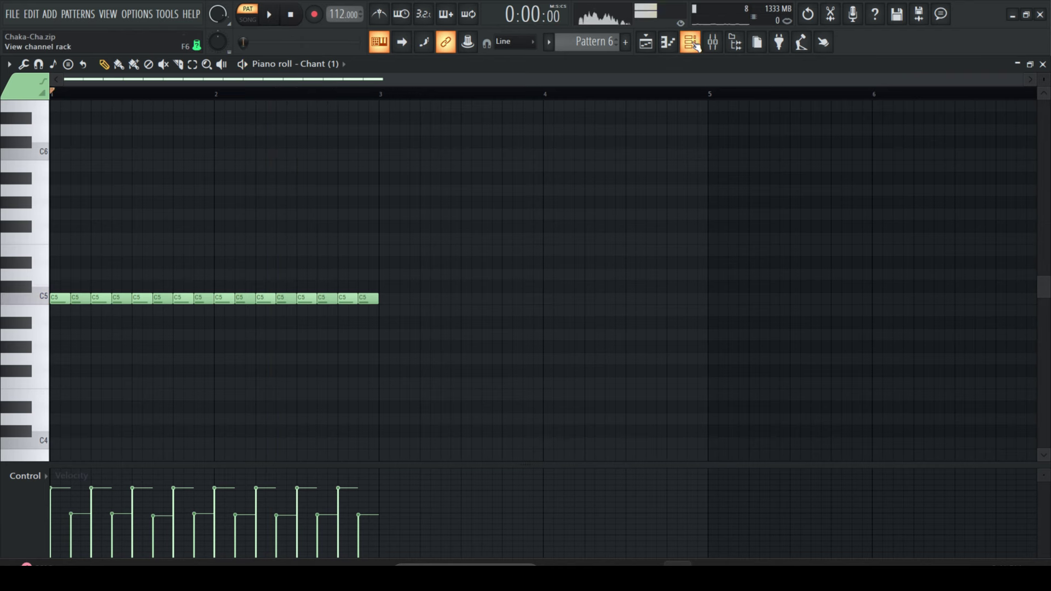
View the Chant (1) sampler channel settings and audition the raw sample at C5.
{"action": "left_click", "coordinate": [690, 42]}
{"action": "left_click", "coordinate": [126, 120]}
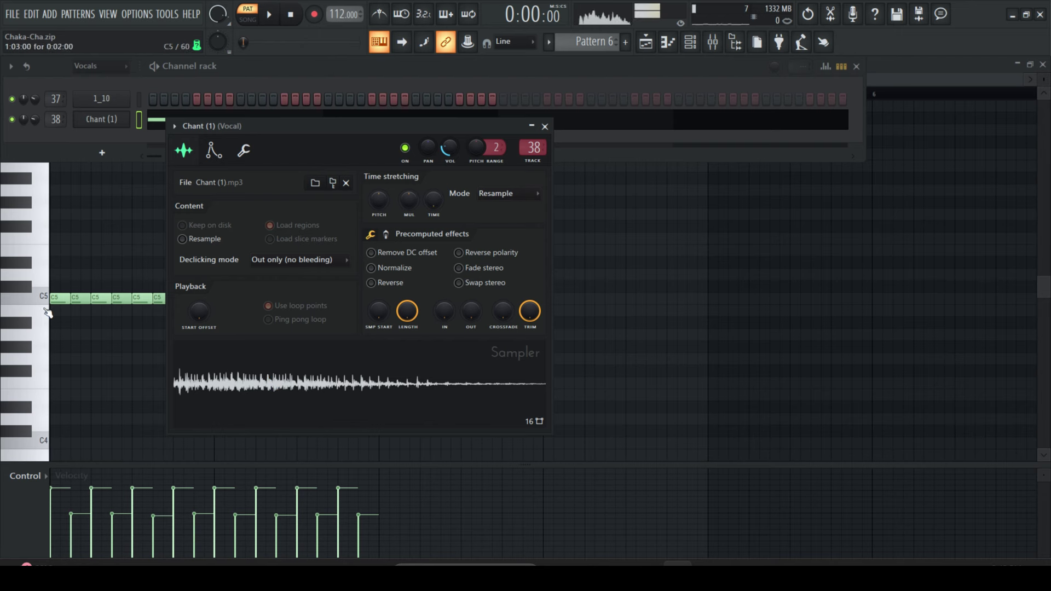
{"action": "left_click", "coordinate": [24, 293]}
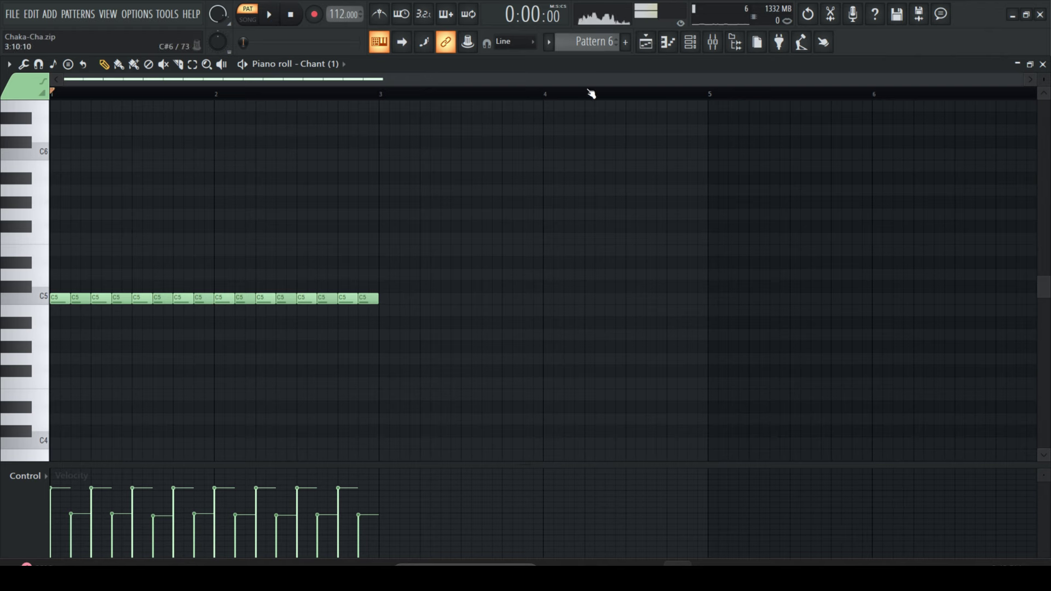
Return to the playlist, unmute the third Vocals track and view the audio clip settings of its 1_9 sample.
{"action": "left_click", "coordinate": [646, 42]}
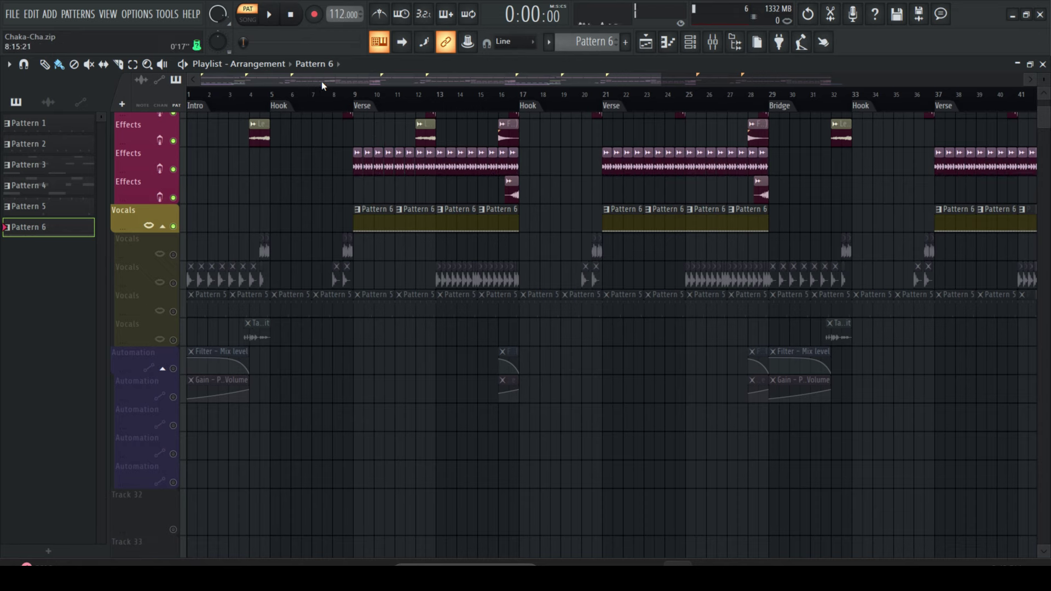
{"action": "left_click", "coordinate": [173, 283]}
{"action": "scroll", "coordinate": [225, 104], "scroll_direction": "up", "scroll_amount": 6}
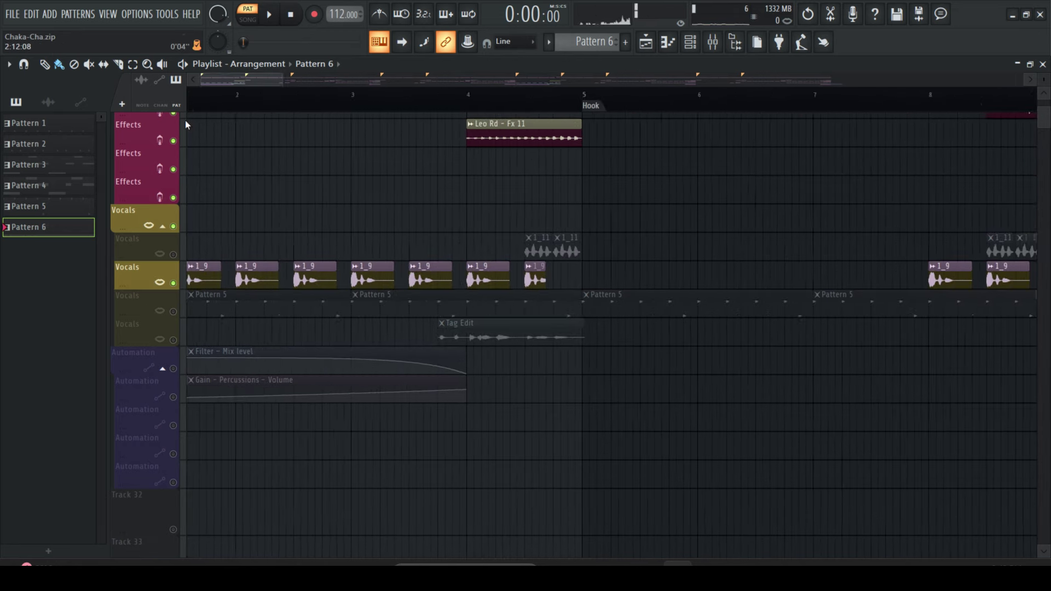
{"action": "double_click", "coordinate": [205, 279]}
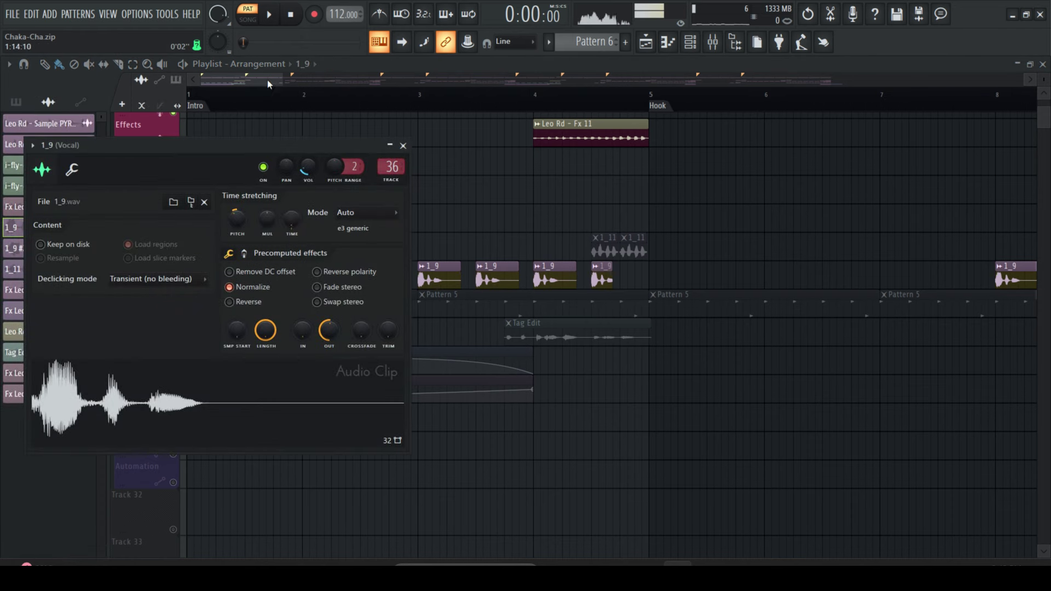
{"action": "key", "text": "Escape"}
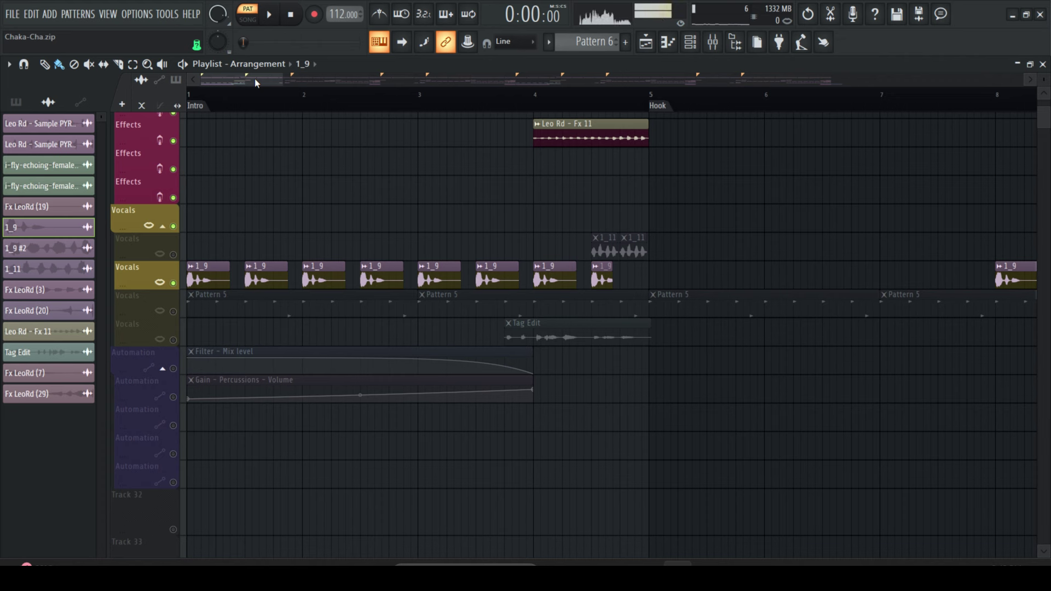
Open the 1_9 clip settings and play the 1_9 vocal recording in Edison on the Master mixer track.
{"action": "double_click", "coordinate": [216, 267]}
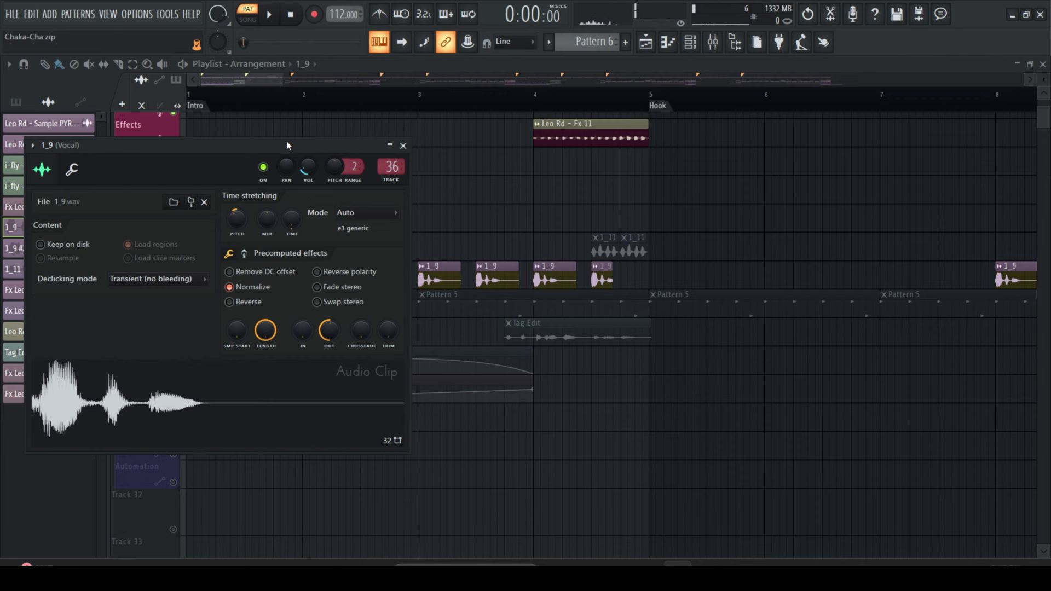
{"action": "left_click_drag", "start_coordinate": [298, 142], "coordinate": [399, 131]}
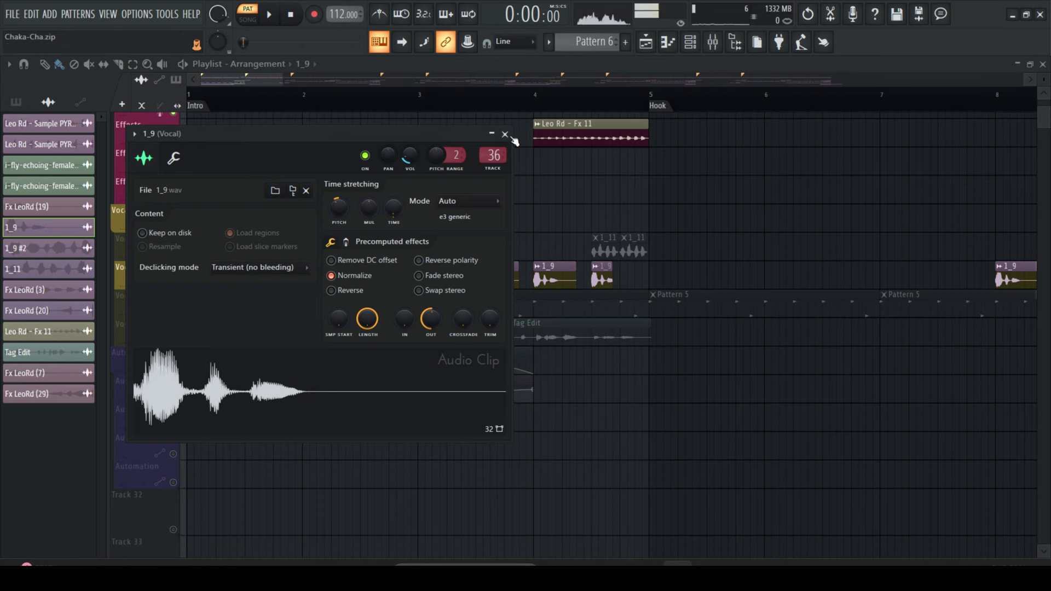
{"action": "left_click", "coordinate": [713, 42]}
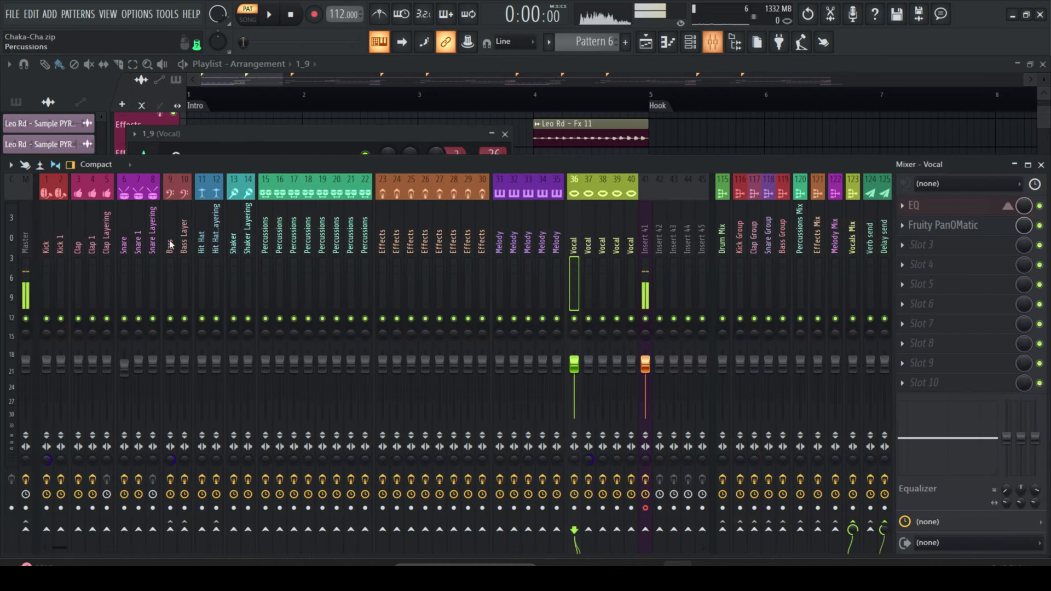
{"action": "left_click", "coordinate": [26, 243]}
{"action": "left_click", "coordinate": [928, 205]}
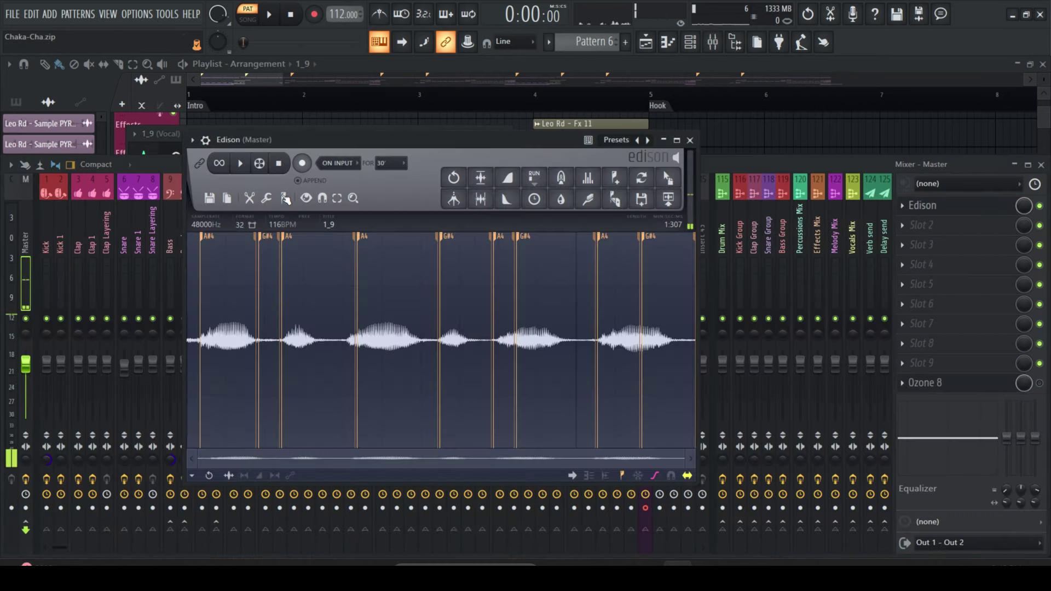
{"action": "left_click_drag", "start_coordinate": [287, 141], "coordinate": [395, 126]}
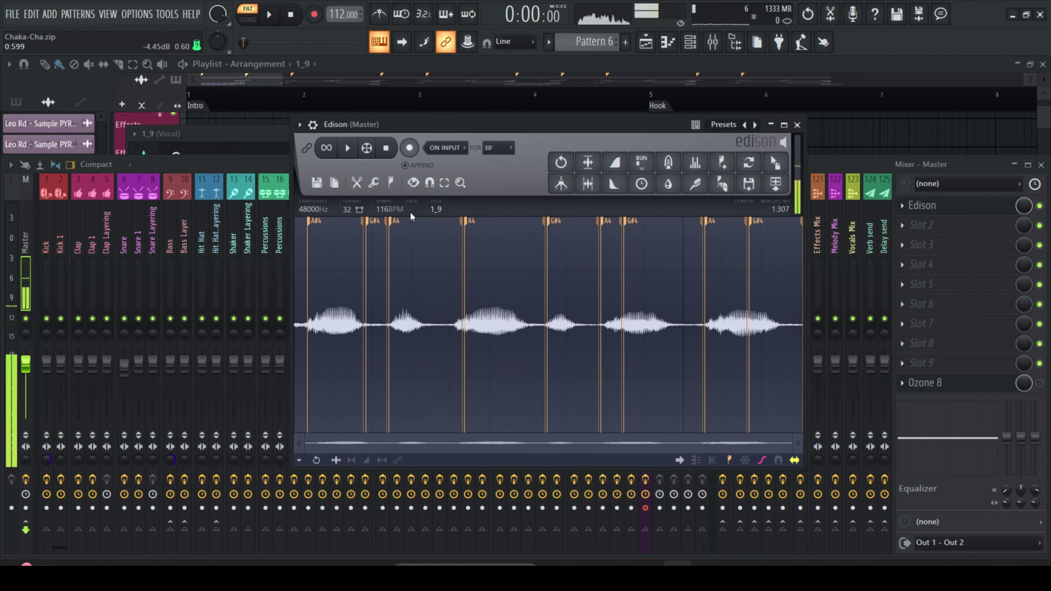
{"action": "left_click", "coordinate": [347, 148]}
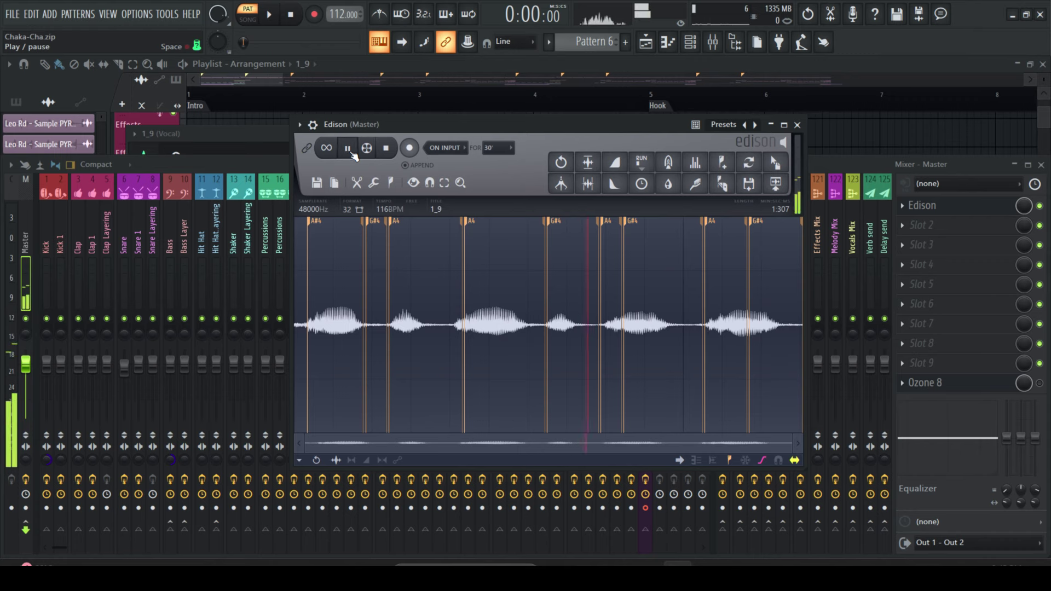
{"action": "left_click", "coordinate": [272, 85]}
Examine the pitch and precomputed effects settings of the 1_9 audio clip beside its Intro clips, and close them.
{"action": "double_click", "coordinate": [217, 267]}
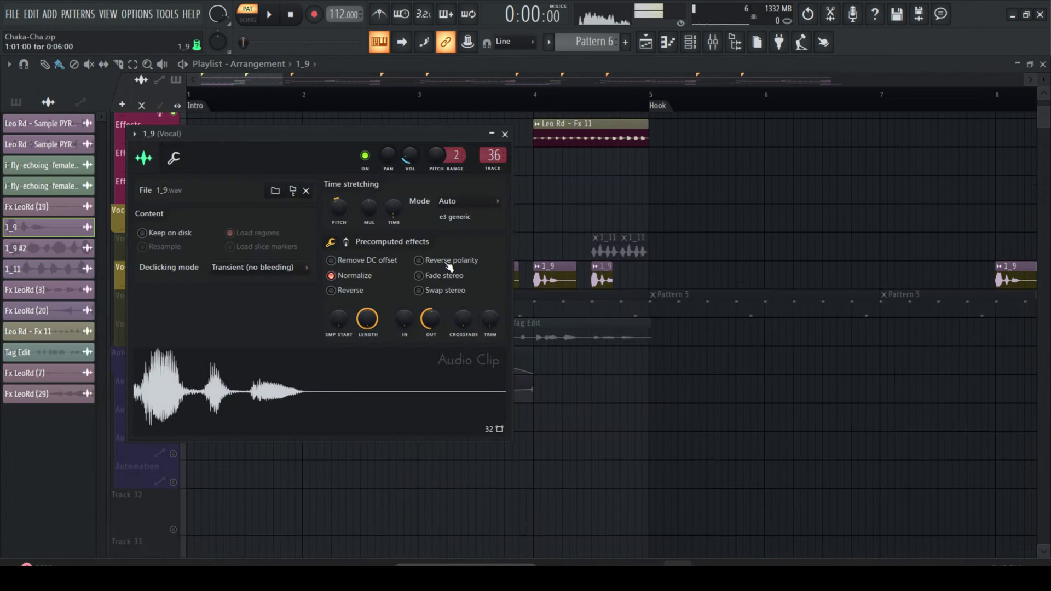
{"action": "left_click_drag", "start_coordinate": [386, 136], "coordinate": [433, 138]}
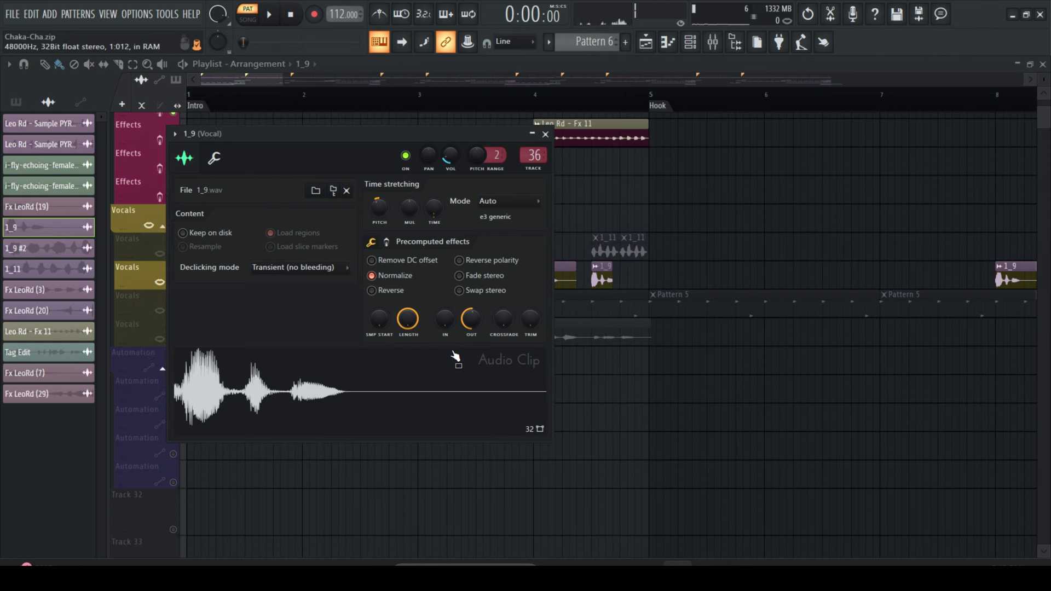
{"action": "left_click_drag", "start_coordinate": [320, 136], "coordinate": [593, 107]}
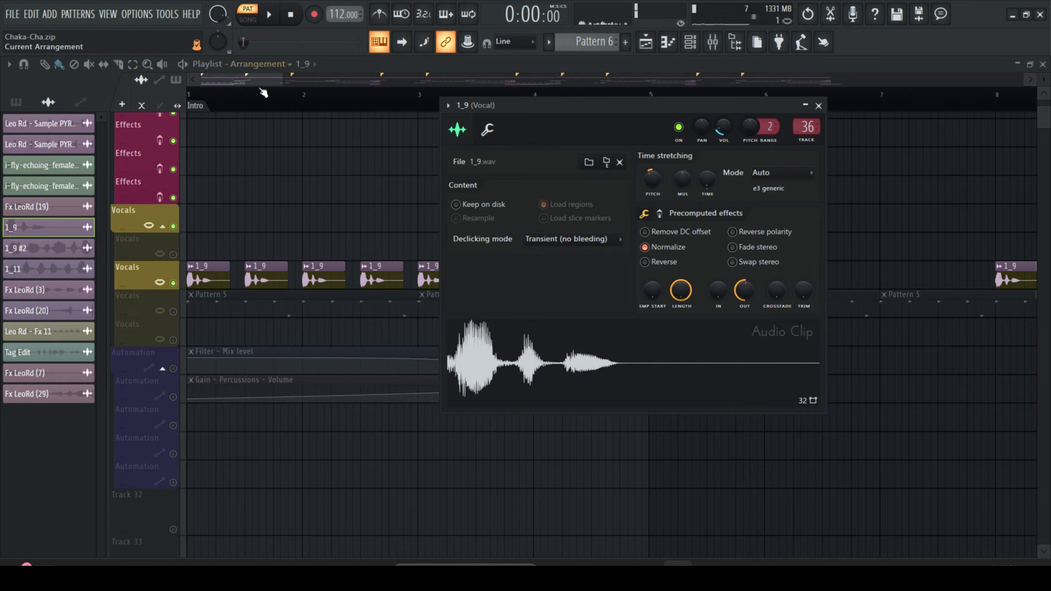
{"action": "left_click", "coordinate": [271, 107]}
Unmute the second Vocals track and view the audio clip settings of its 1_11 sample before the Hook at bar 5.
{"action": "scroll", "coordinate": [294, 109], "scroll_direction": "down", "scroll_amount": 3}
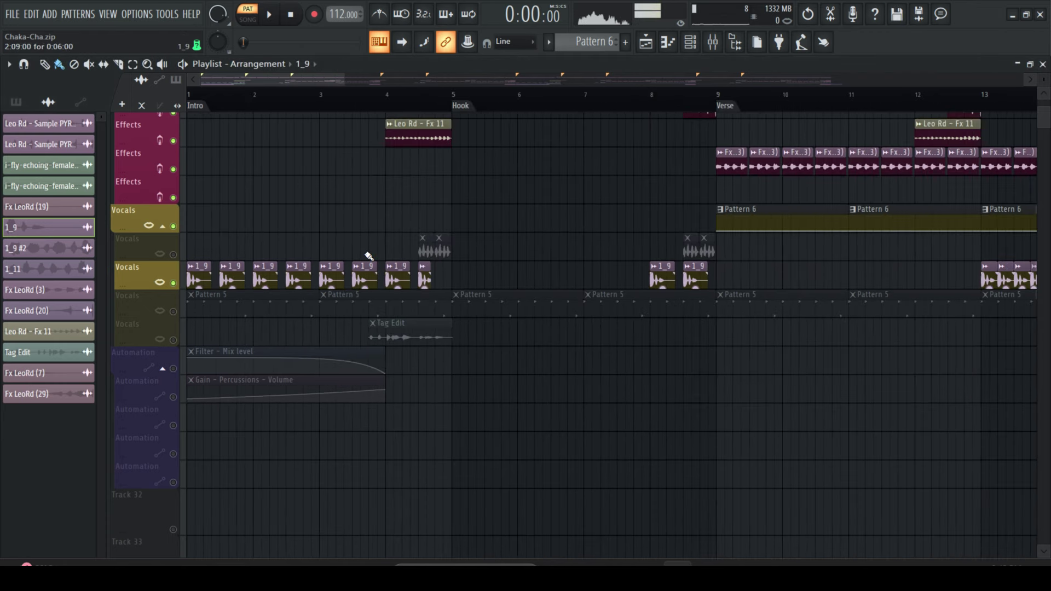
{"action": "scroll", "coordinate": [439, 101], "scroll_direction": "up", "scroll_amount": 4}
{"action": "left_click", "coordinate": [356, 94]}
{"action": "left_click", "coordinate": [173, 254]}
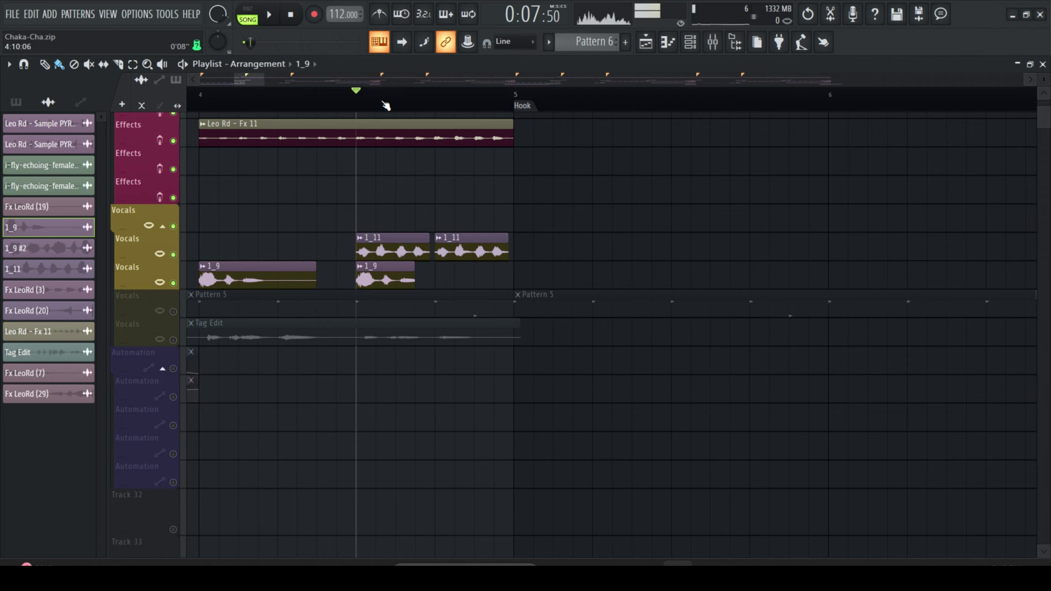
{"action": "double_click", "coordinate": [393, 249]}
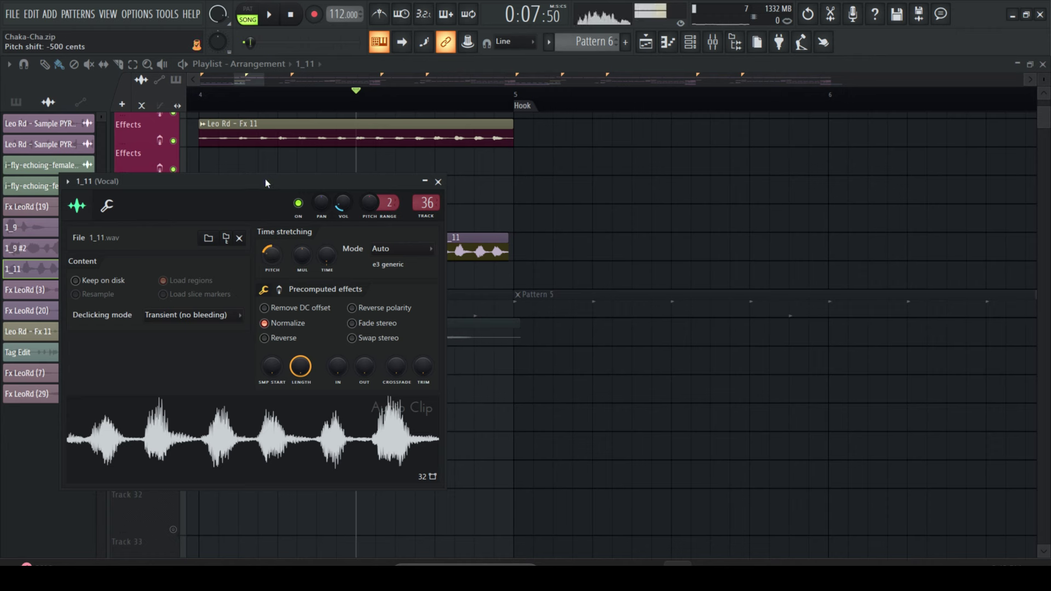
{"action": "left_click", "coordinate": [438, 182]}
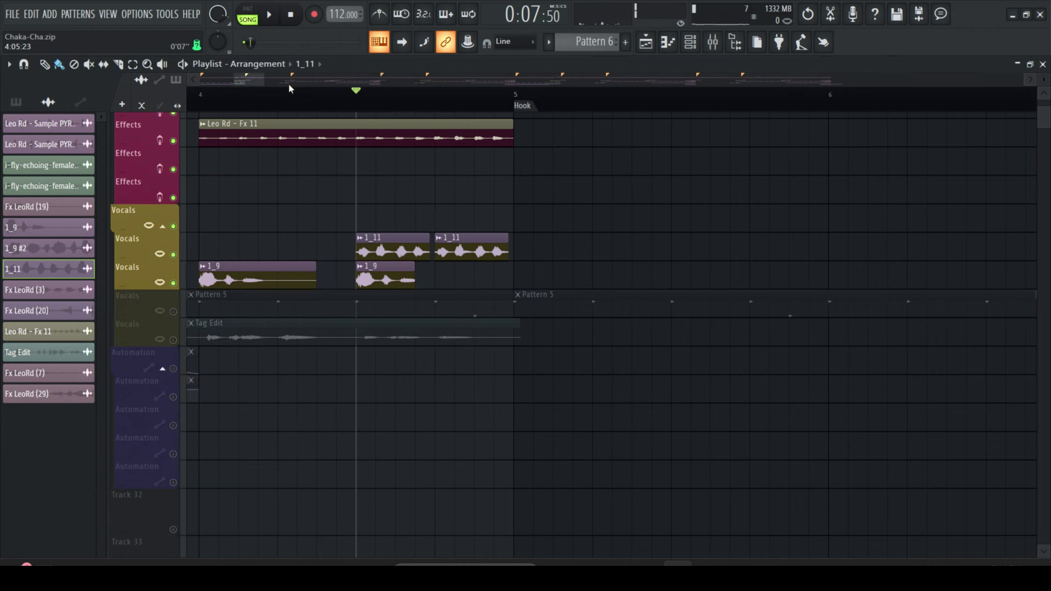
Play from the second beat of bar 4 into the Hook to hear the 1_11 and 1_9 vocal clips together, and stop.
{"action": "left_click", "coordinate": [278, 93]}
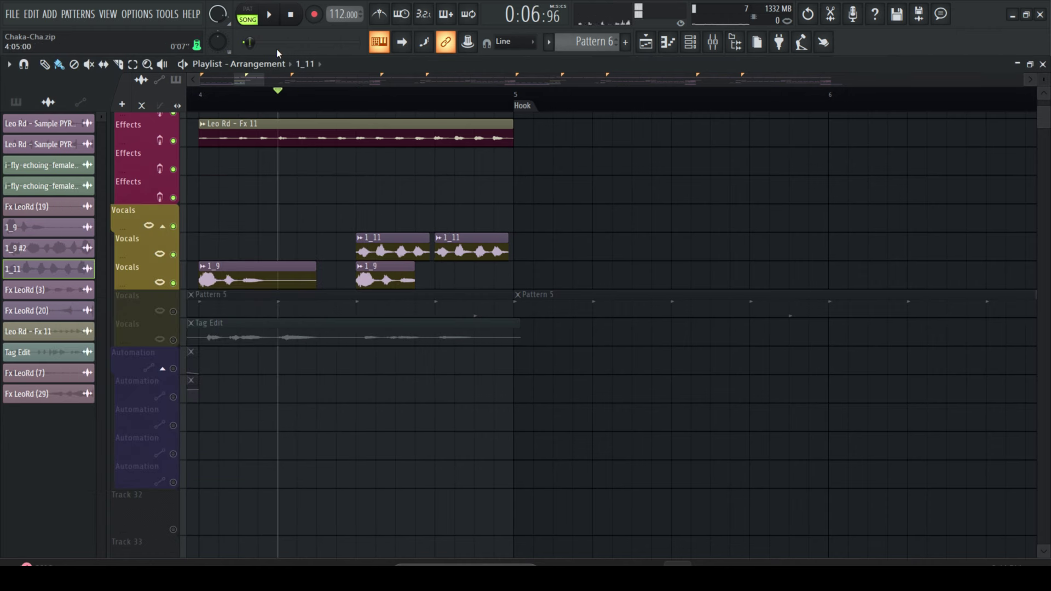
{"action": "left_click", "coordinate": [271, 17]}
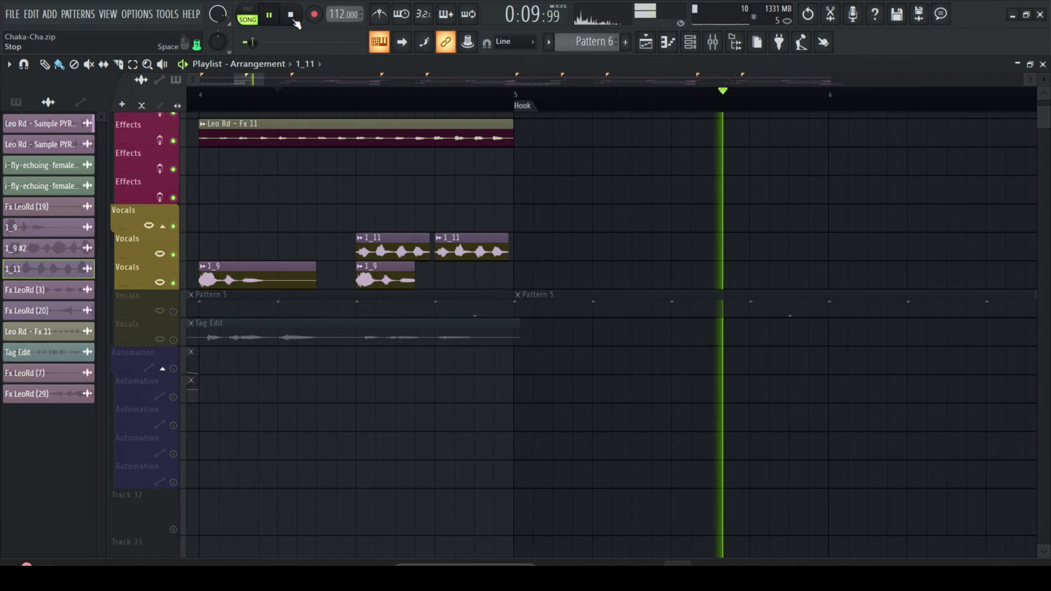
{"action": "left_click", "coordinate": [292, 17]}
Play the Intro from bar 1 to hear both vocal layers, stop playback and look over their repeats up to the second Verse.
{"action": "scroll", "coordinate": [363, 113], "scroll_direction": "down", "scroll_amount": 3}
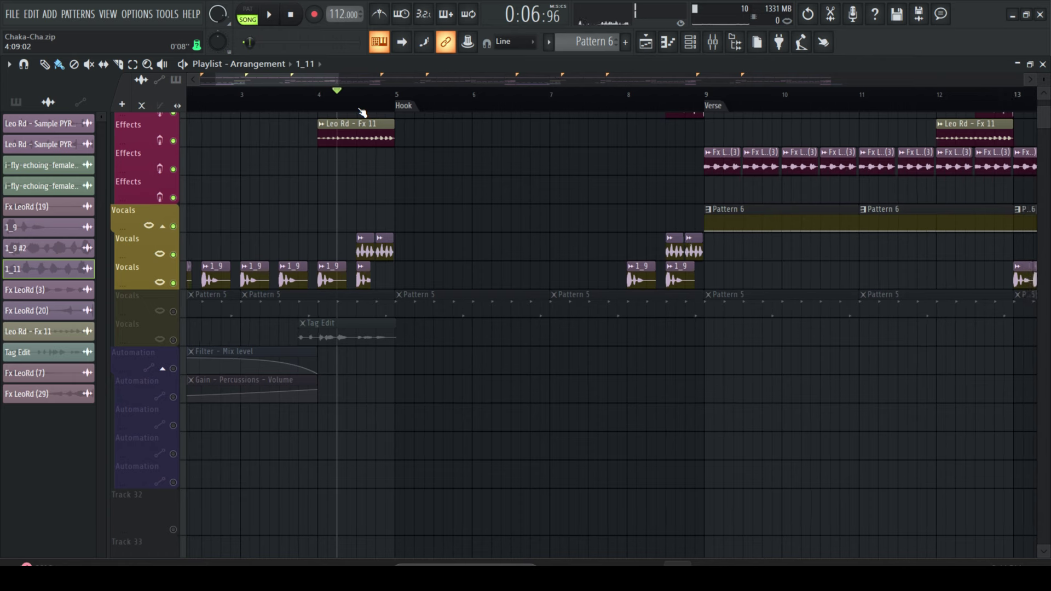
{"action": "left_click", "coordinate": [290, 18]}
{"action": "left_click", "coordinate": [274, 17]}
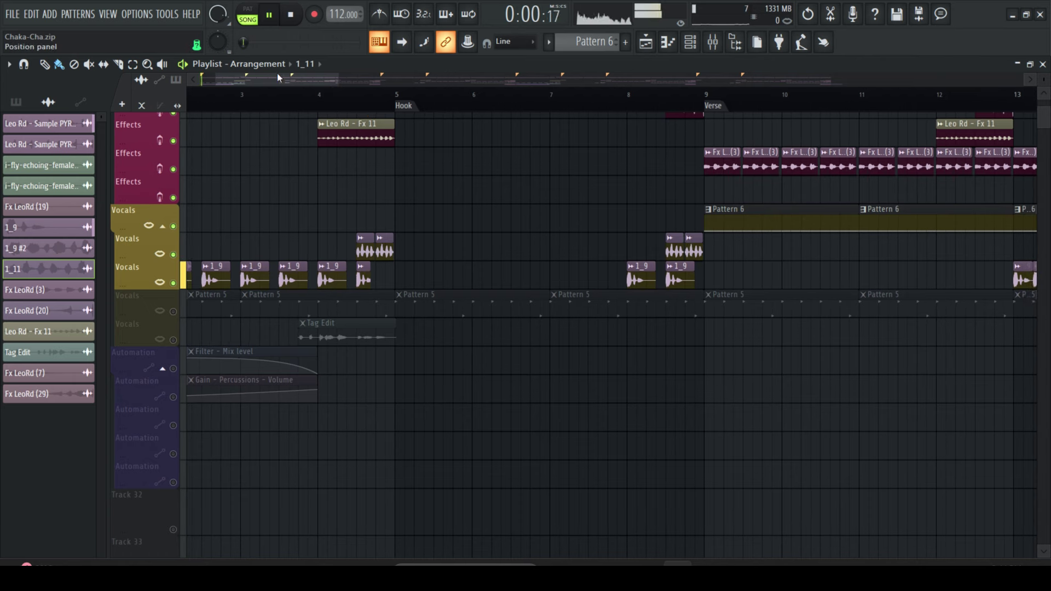
{"action": "left_click", "coordinate": [237, 75]}
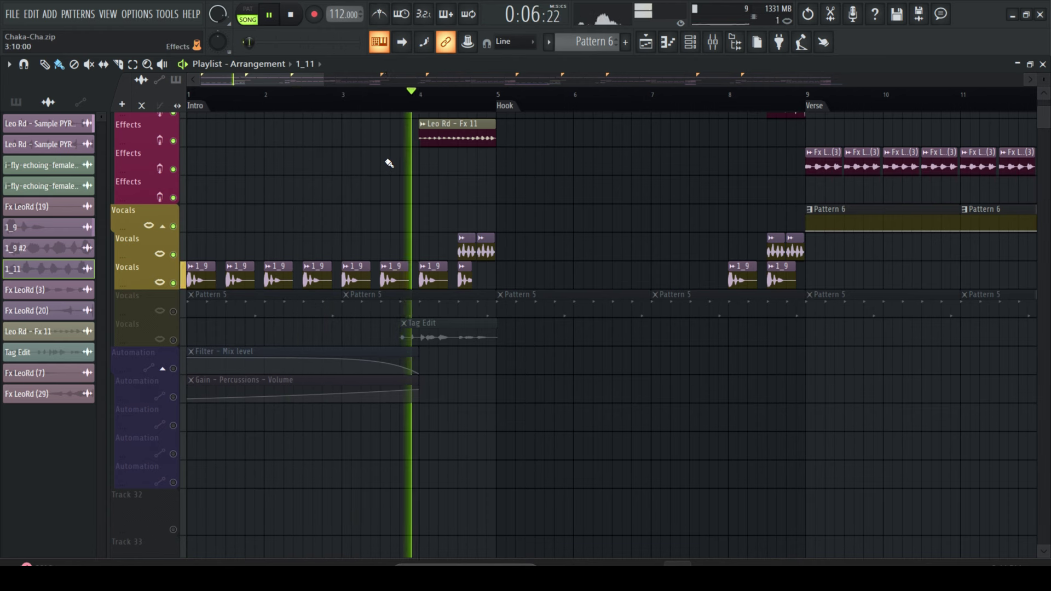
{"action": "left_click", "coordinate": [290, 15]}
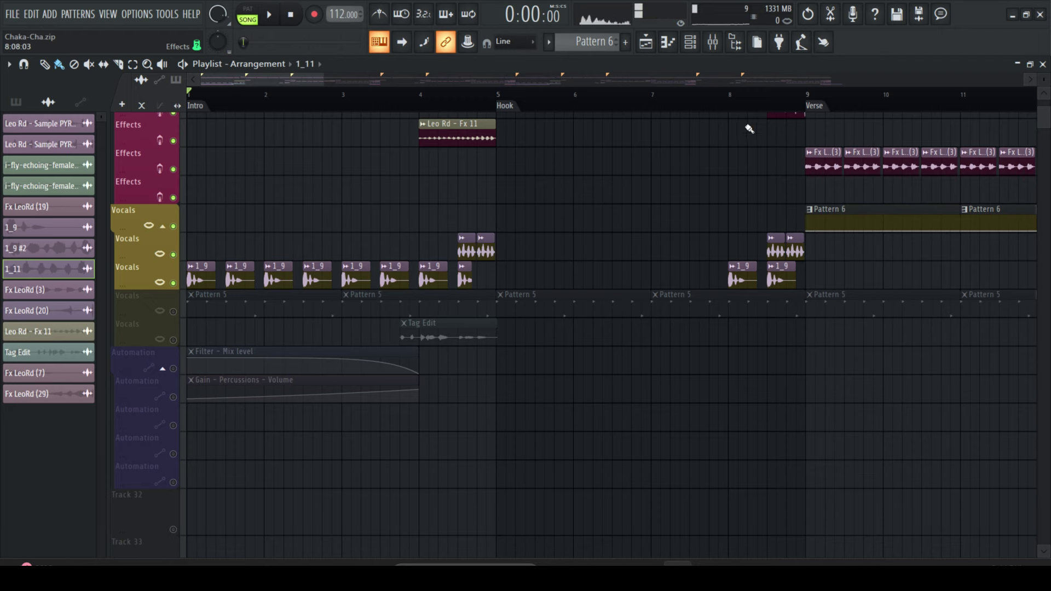
{"action": "scroll", "coordinate": [750, 103], "scroll_direction": "down", "scroll_amount": 5}
{"action": "scroll", "coordinate": [750, 103], "scroll_direction": "down", "scroll_amount": 2}
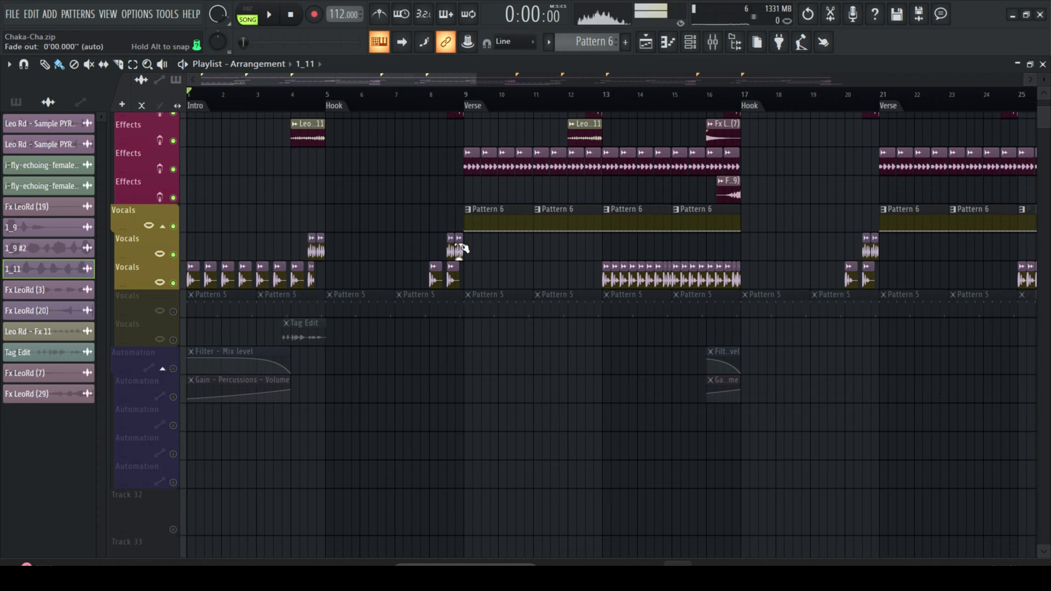
Play from bar 8 into the Verse at bar 9 to hear the vocal clips with the unmuted layers, and stop.
{"action": "left_click", "coordinate": [444, 105]}
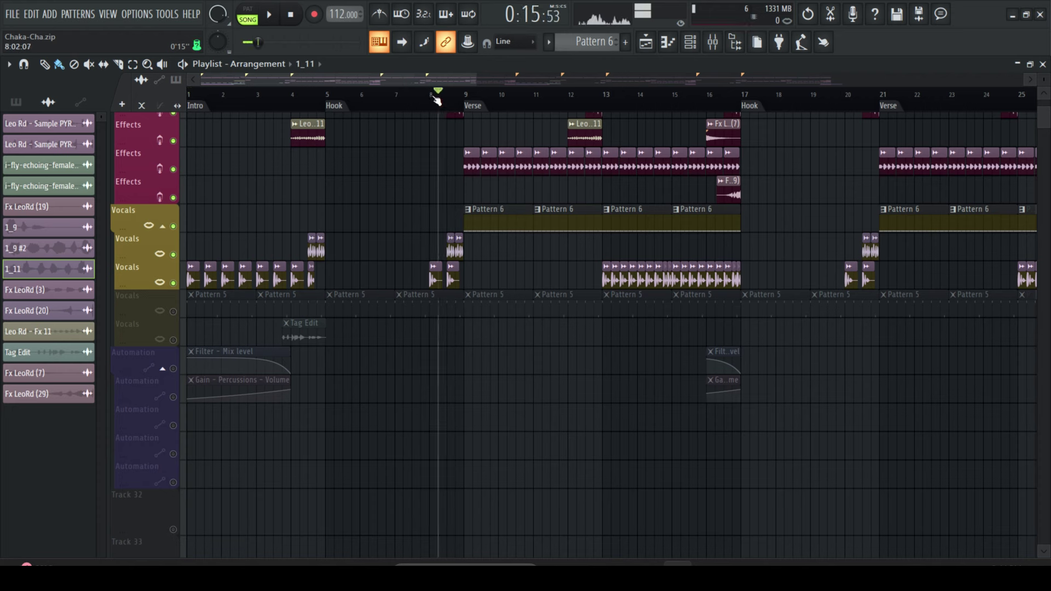
{"action": "key", "text": "space"}
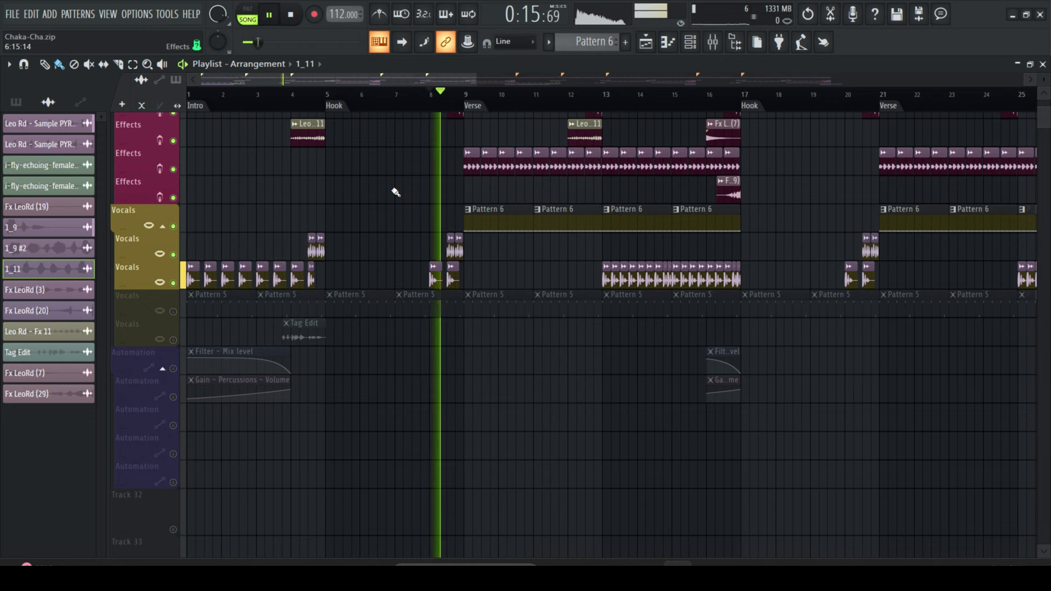
{"action": "scroll", "coordinate": [396, 191], "scroll_direction": "up", "scroll_amount": 3}
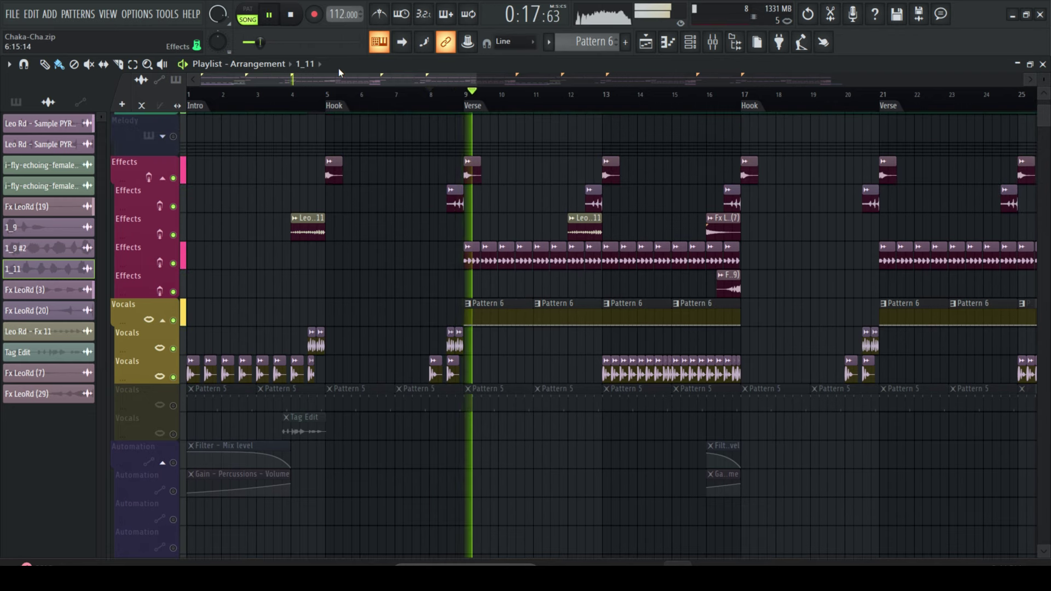
{"action": "left_click", "coordinate": [292, 17]}
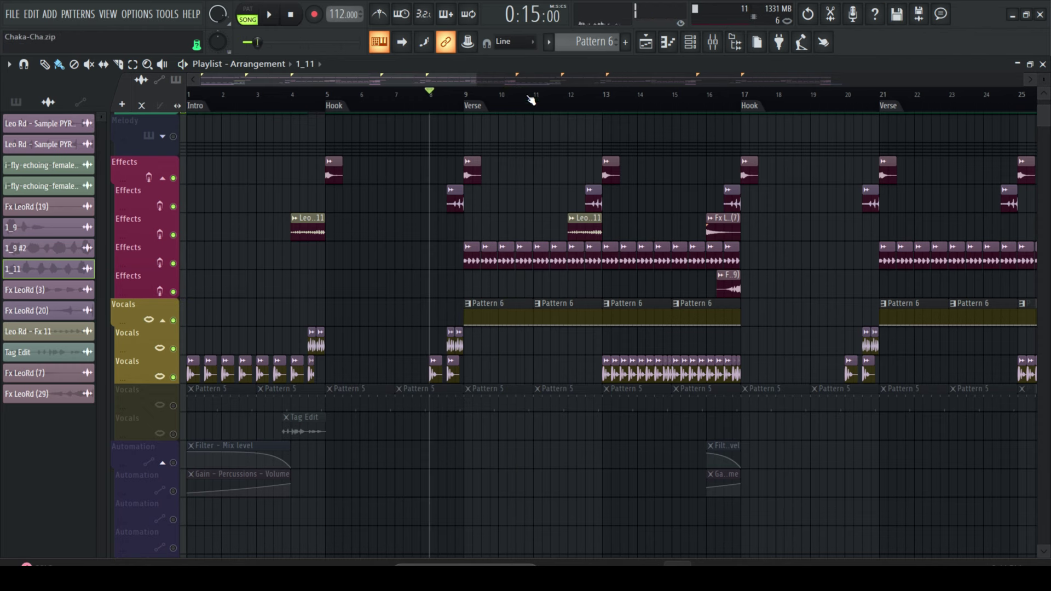
Look over the whole arrangement from the drum and bass tracks down to the effects, vocals and muted automation.
{"action": "scroll", "coordinate": [490, 152], "scroll_direction": "up", "scroll_amount": 8}
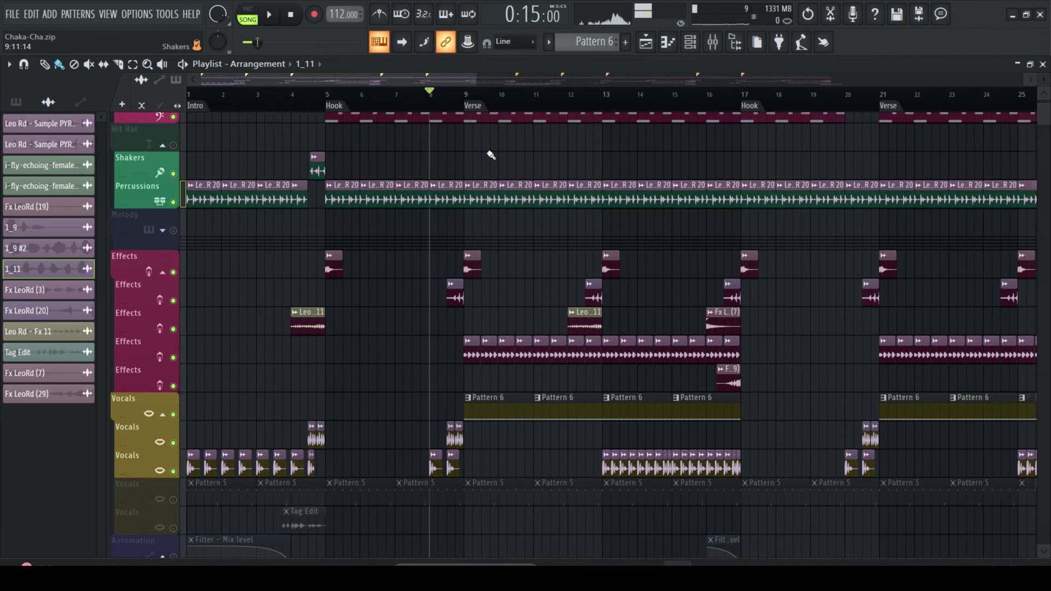
{"action": "scroll", "coordinate": [417, 100], "scroll_direction": "down", "scroll_amount": 5}
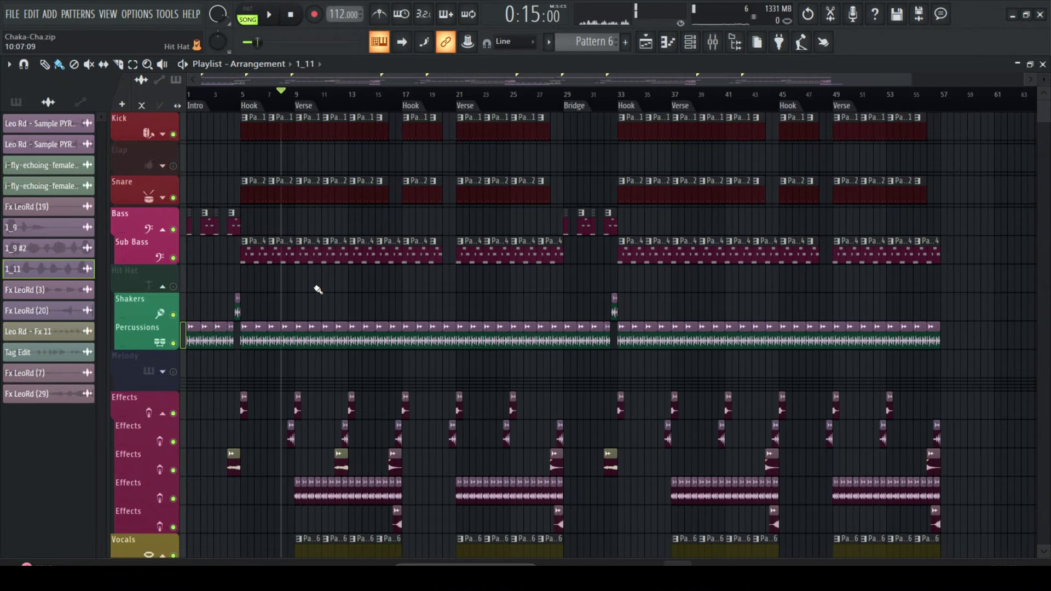
{"action": "scroll", "coordinate": [318, 289], "scroll_direction": "down", "scroll_amount": 3}
{"action": "scroll", "coordinate": [319, 263], "scroll_direction": "down", "scroll_amount": 3}
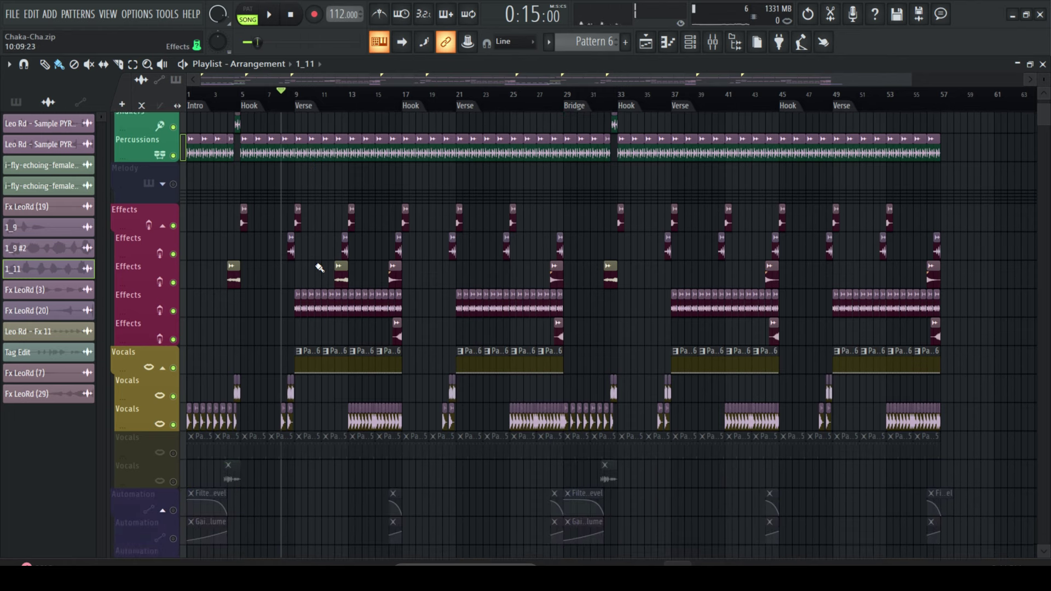
{"action": "scroll", "coordinate": [319, 268], "scroll_direction": "down", "scroll_amount": 2}
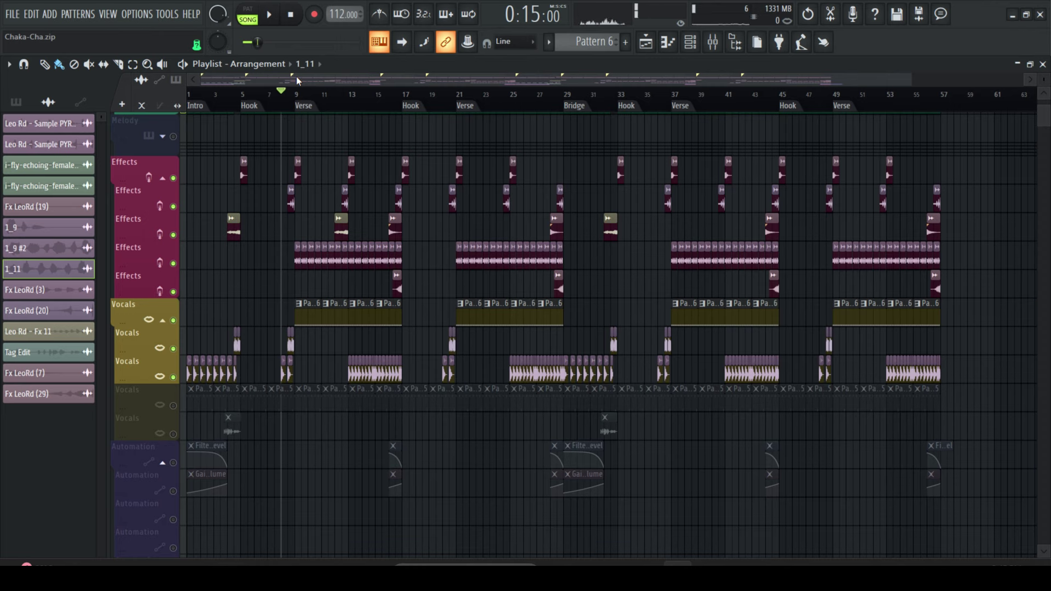
{"action": "scroll", "coordinate": [324, 149], "scroll_direction": "up", "scroll_amount": 5}
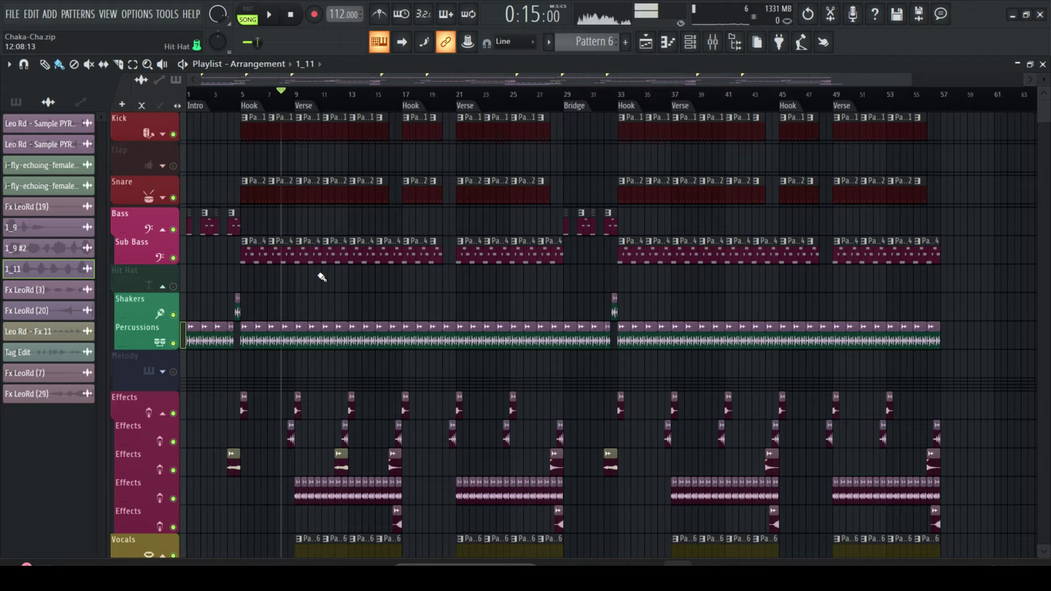
{"action": "scroll", "coordinate": [320, 275], "scroll_direction": "down", "scroll_amount": 5}
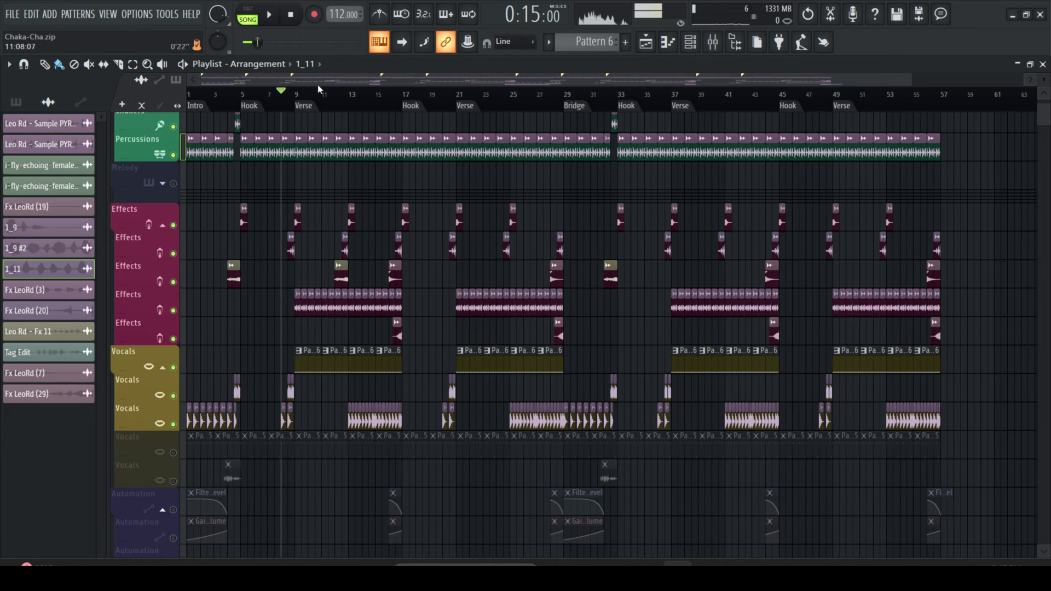
Solo the Kick track, unmute the Snare with it, and audition the two from the Verse at bar 9.
{"action": "left_click", "coordinate": [333, 355]}
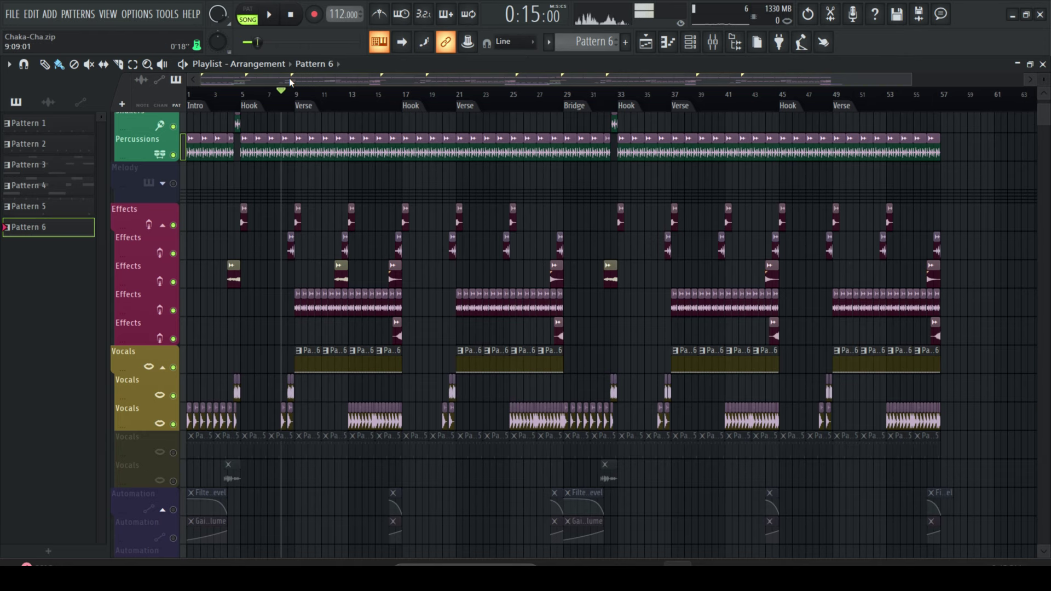
{"action": "key", "text": "space"}
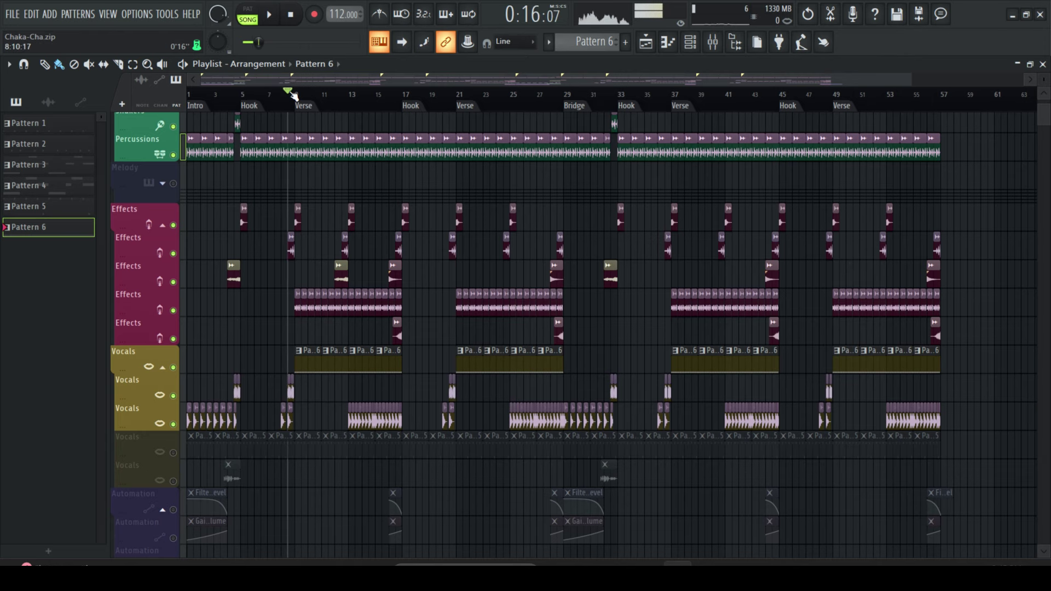
{"action": "scroll", "coordinate": [312, 176], "scroll_direction": "up", "scroll_amount": 5}
{"action": "right_click", "coordinate": [173, 134]}
{"action": "left_click", "coordinate": [173, 198]}
{"action": "left_click", "coordinate": [309, 109]}
{"action": "key", "text": "space"}
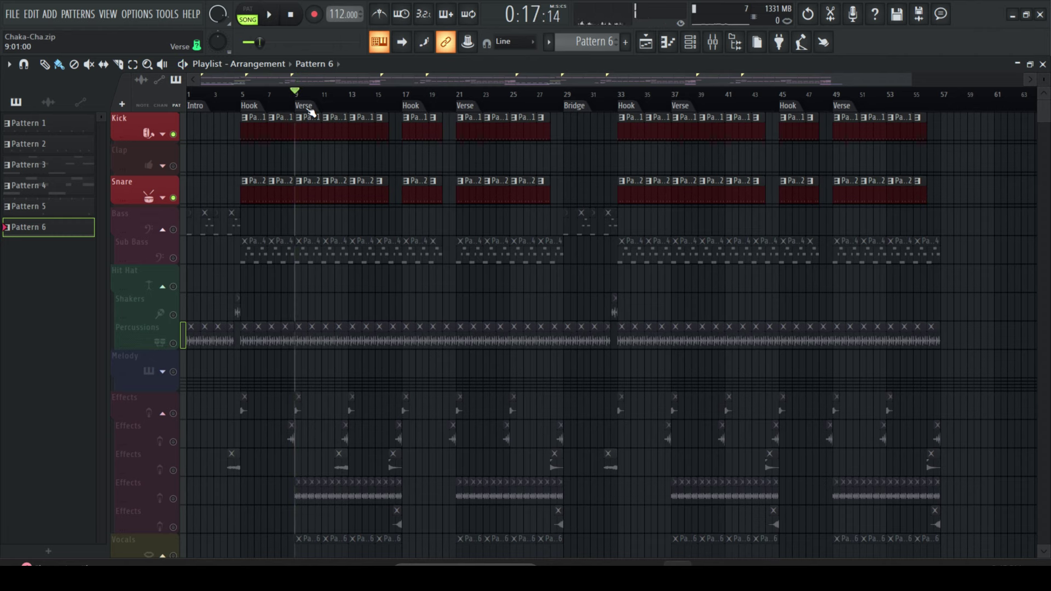
Unmute the upper four Vocals tracks and play them from the Verse at bar 9 with the Kick and Snare, and stop.
{"action": "scroll", "coordinate": [305, 150], "scroll_direction": "down", "scroll_amount": 5}
{"action": "scroll", "coordinate": [306, 151], "scroll_direction": "up", "scroll_amount": 5}
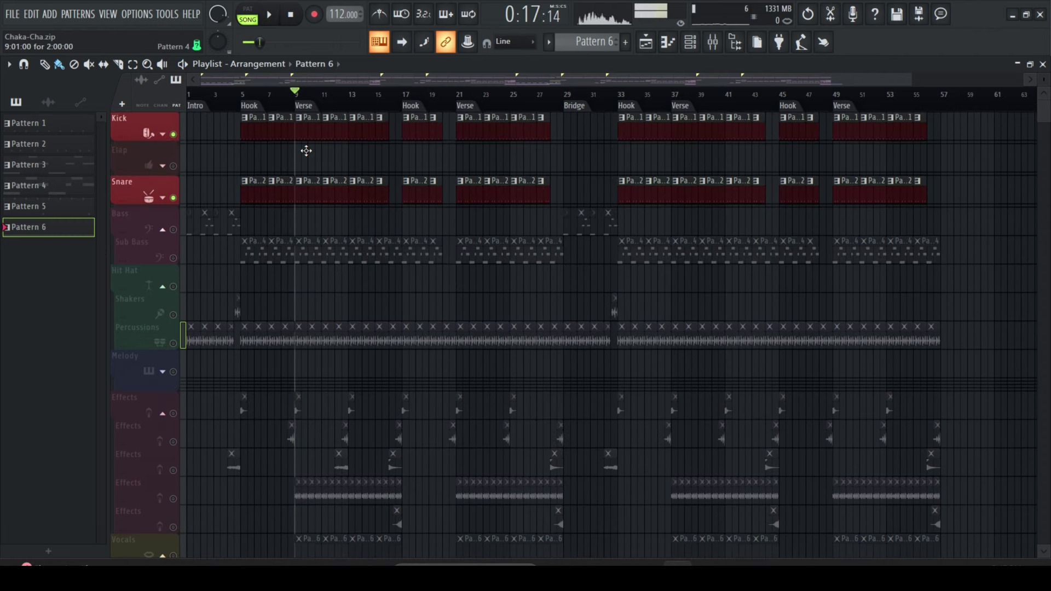
{"action": "scroll", "coordinate": [306, 151], "scroll_direction": "down", "scroll_amount": 12}
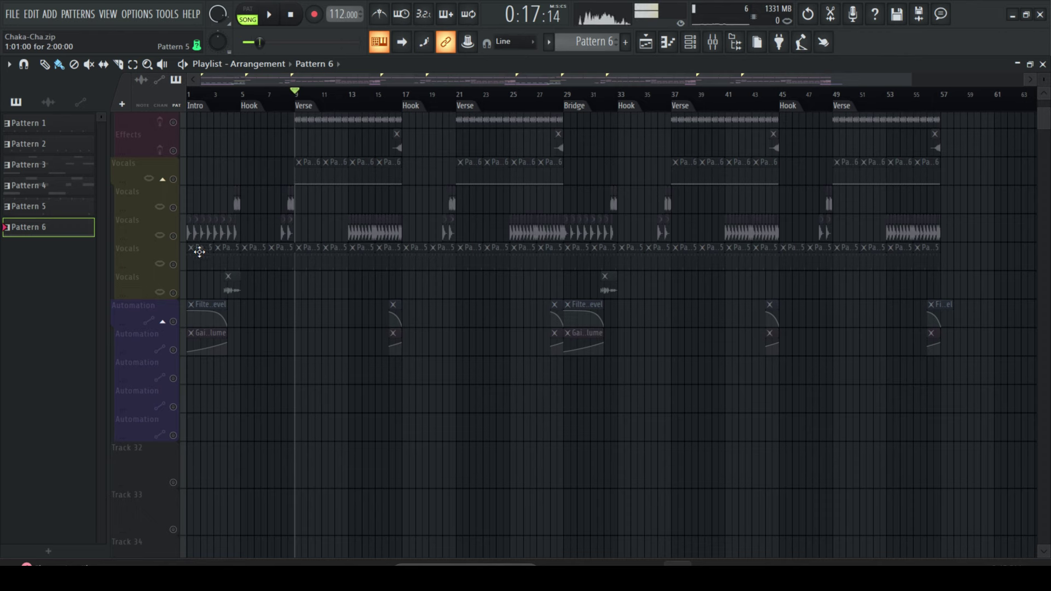
{"action": "scroll", "coordinate": [199, 251], "scroll_direction": "up", "scroll_amount": 4, "text": "ctrl"}
{"action": "left_click", "coordinate": [177, 265]}
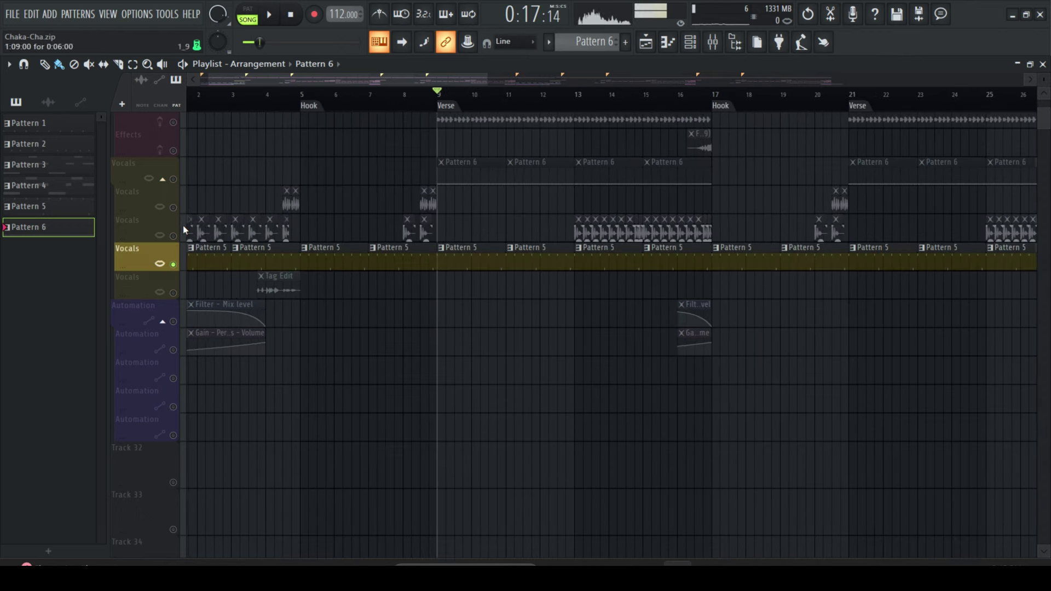
{"action": "left_click_drag", "start_coordinate": [175, 225], "coordinate": [176, 165]}
{"action": "key", "text": "space"}
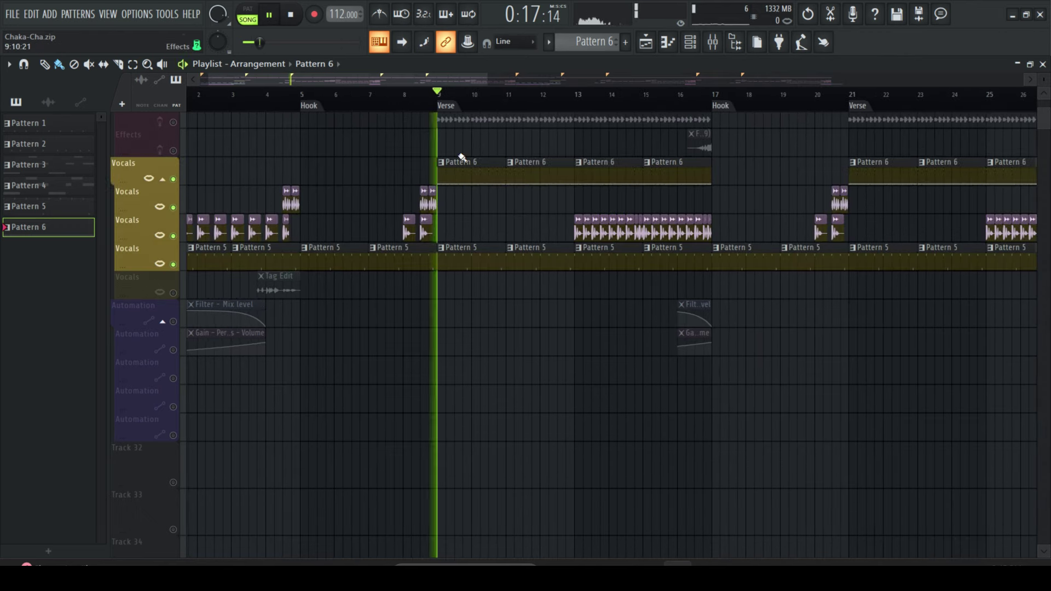
{"action": "key", "text": "space"}
Open the 1_10 notes of Pattern 5 in the piano roll, play the pattern alone, and stop.
{"action": "double_click", "coordinate": [451, 252]}
{"action": "left_click", "coordinate": [258, 24]}
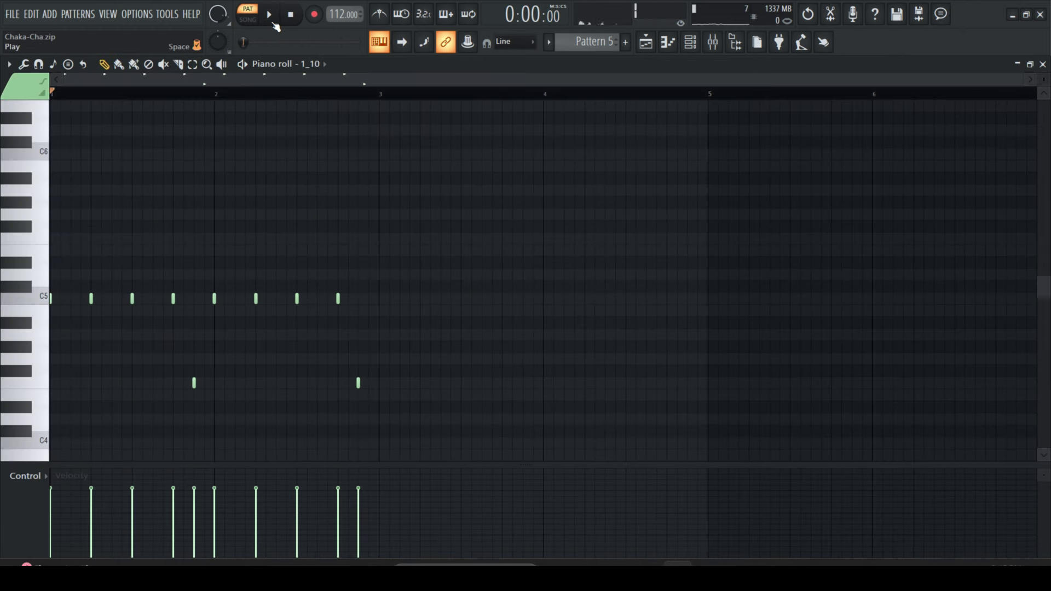
{"action": "left_click", "coordinate": [273, 22]}
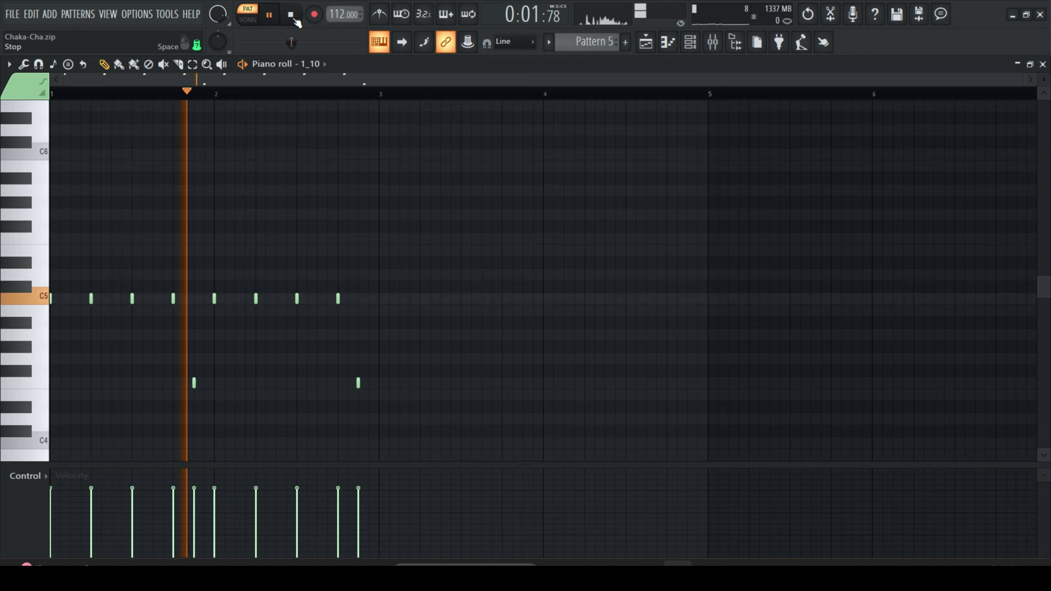
{"action": "left_click", "coordinate": [293, 16]}
Open the sampler settings of the 1_10 vocal channel and audition its sample several times.
{"action": "left_click", "coordinate": [690, 43]}
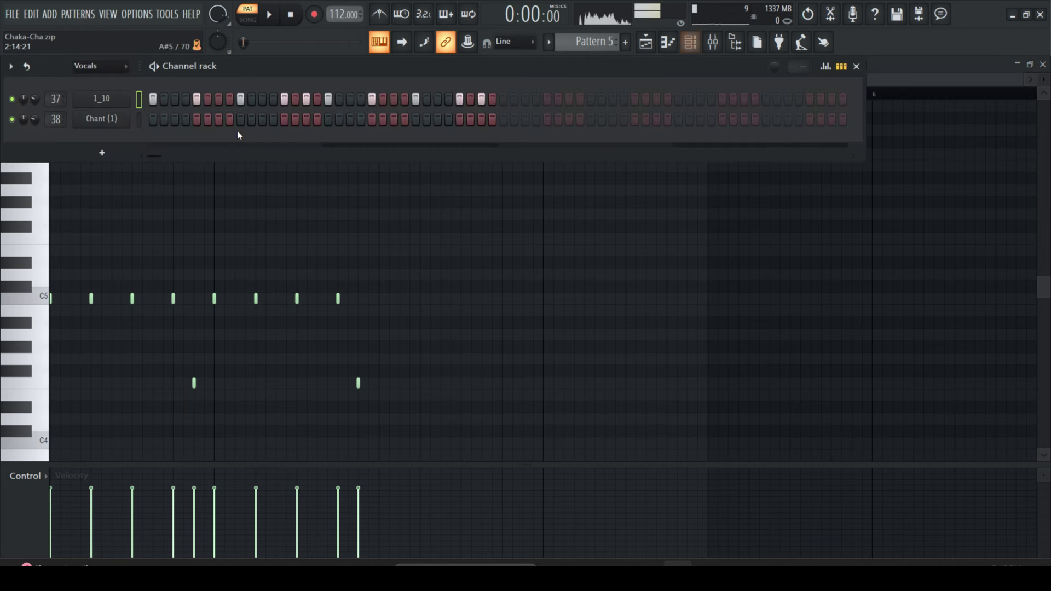
{"action": "left_click", "coordinate": [101, 99]}
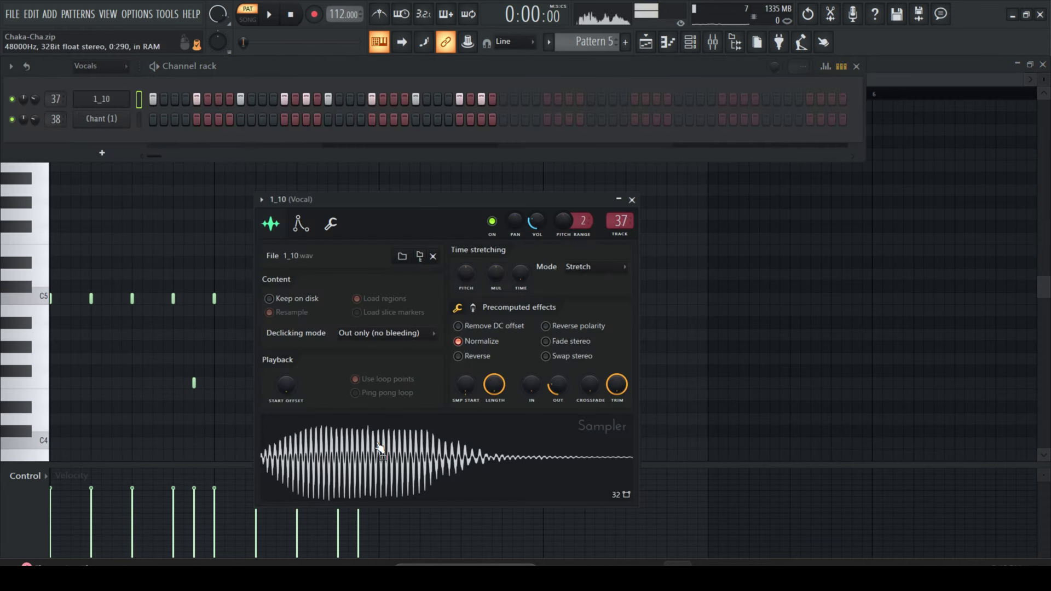
{"action": "left_click", "coordinate": [380, 449]}
{"action": "left_click", "coordinate": [379, 449]}
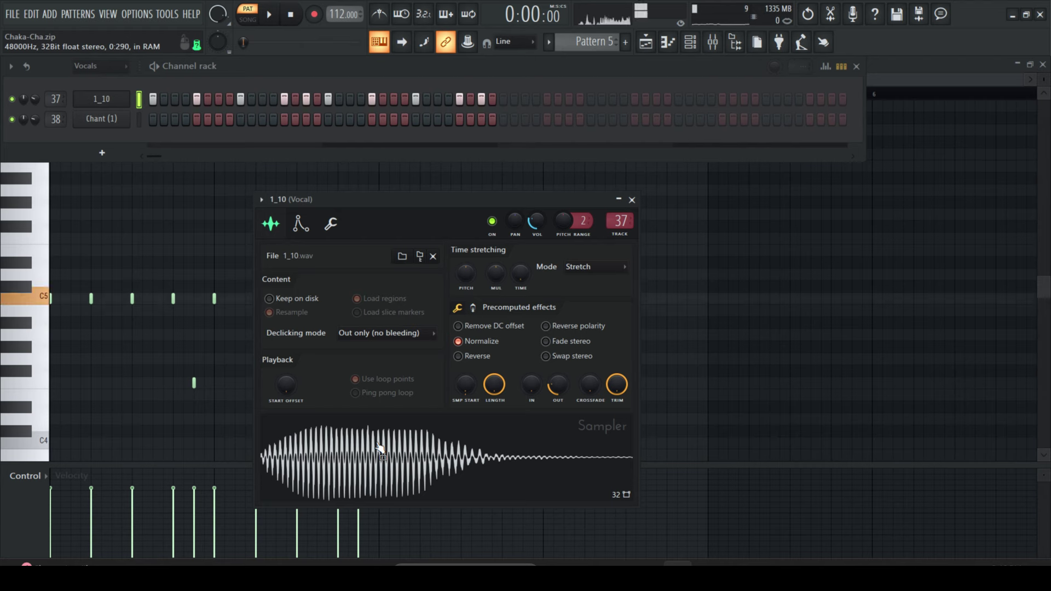
{"action": "left_click", "coordinate": [380, 449]}
Return to the playlist and save the project.
{"action": "left_click", "coordinate": [646, 43]}
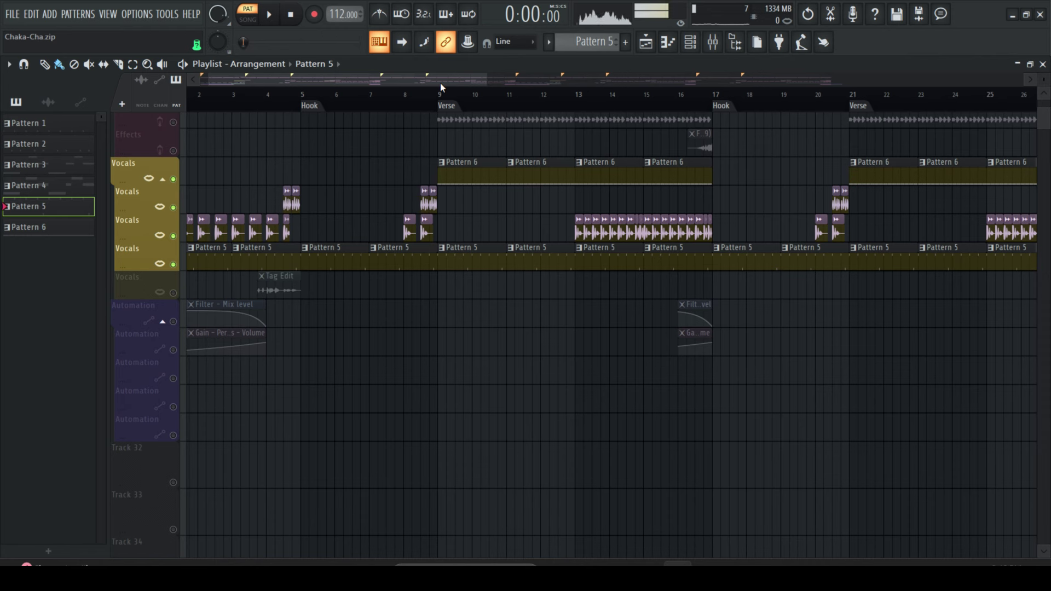
{"action": "key", "text": "ctrl+s"}
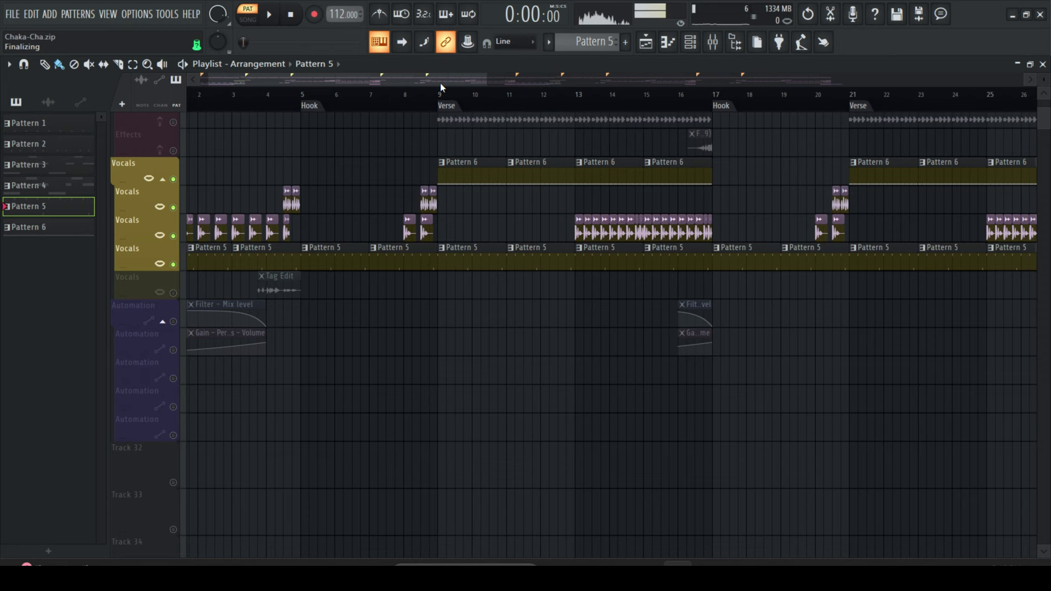
Unmute the first two Automation tracks and pick out the Gain - Percussions - Volume and Filter - Mix level clips in the Intro.
{"action": "scroll", "coordinate": [441, 90], "scroll_direction": "down", "scroll_amount": 3}
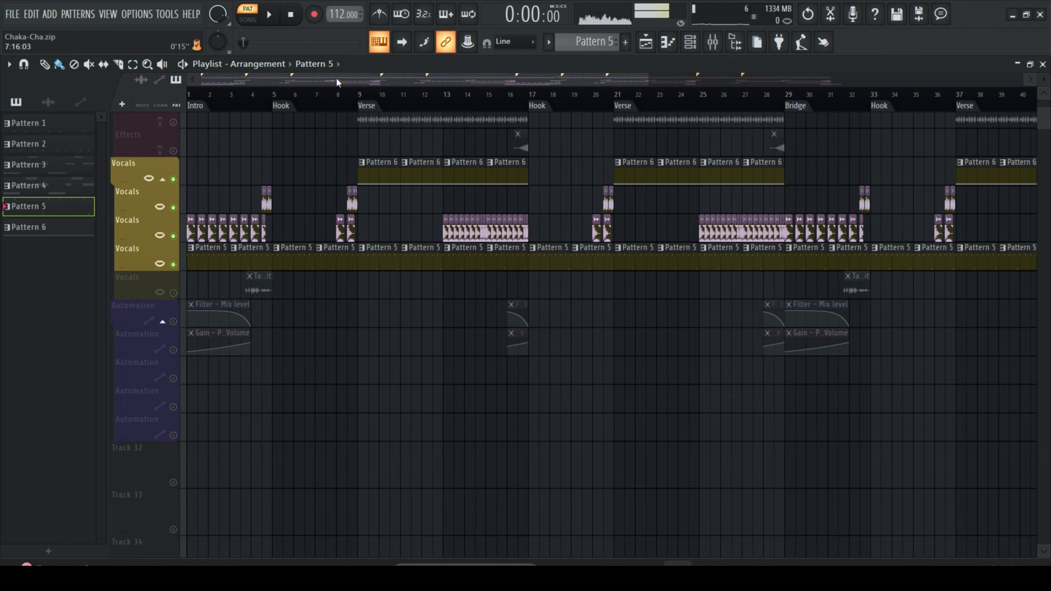
{"action": "scroll", "coordinate": [291, 258], "scroll_direction": "down", "scroll_amount": 2}
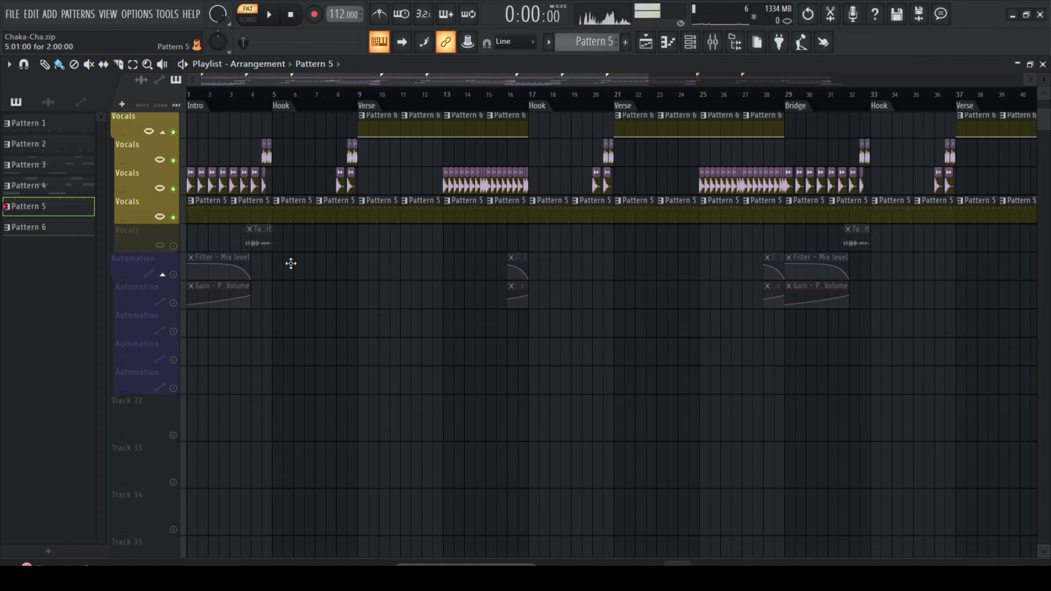
{"action": "left_click", "coordinate": [173, 275]}
{"action": "left_click", "coordinate": [173, 302]}
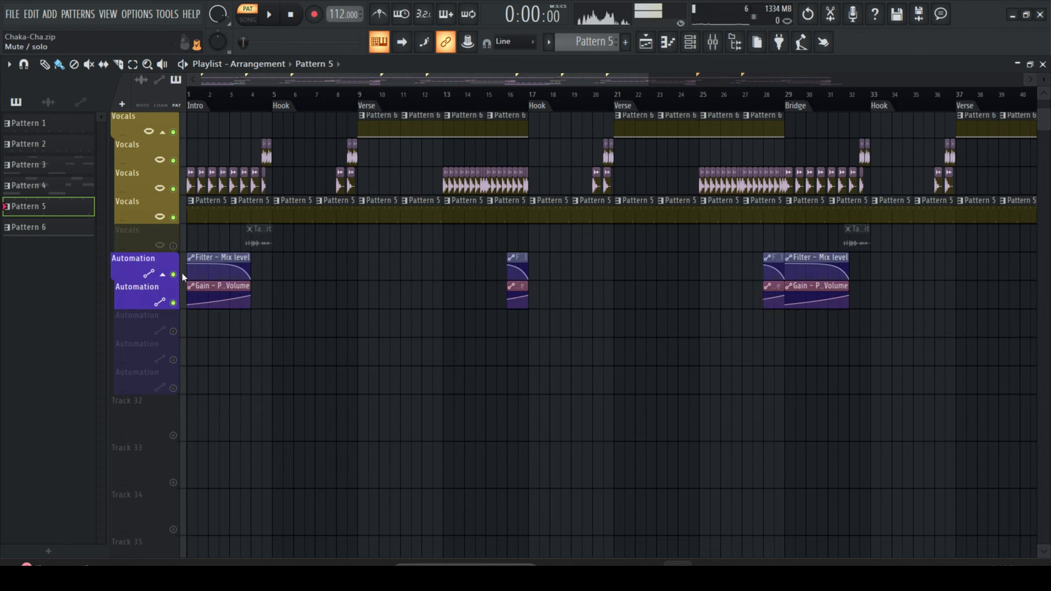
{"action": "scroll", "coordinate": [207, 287], "scroll_direction": "up", "scroll_amount": 3}
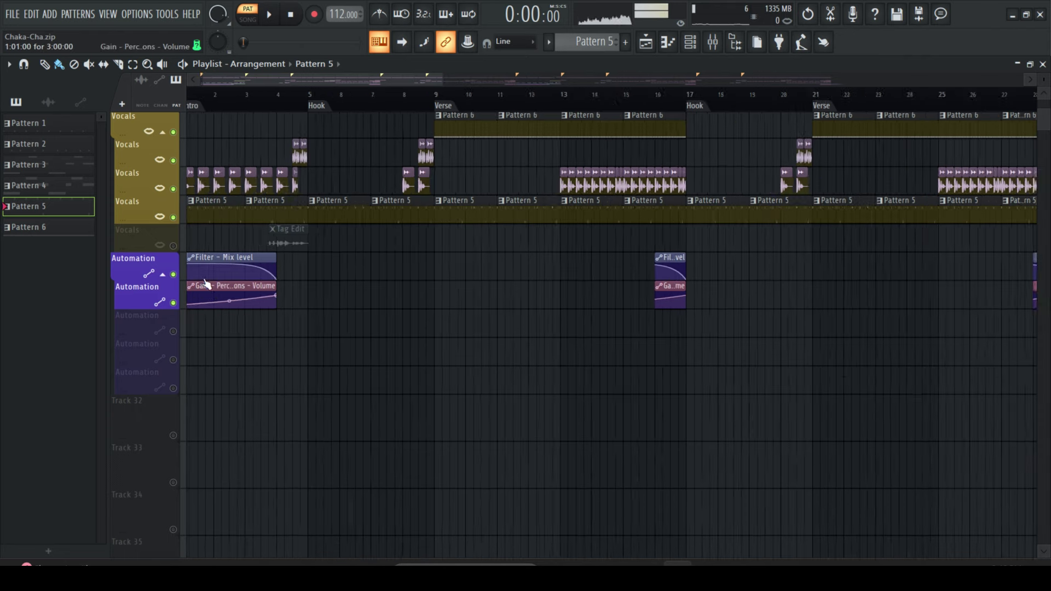
{"action": "left_click", "coordinate": [284, 286]}
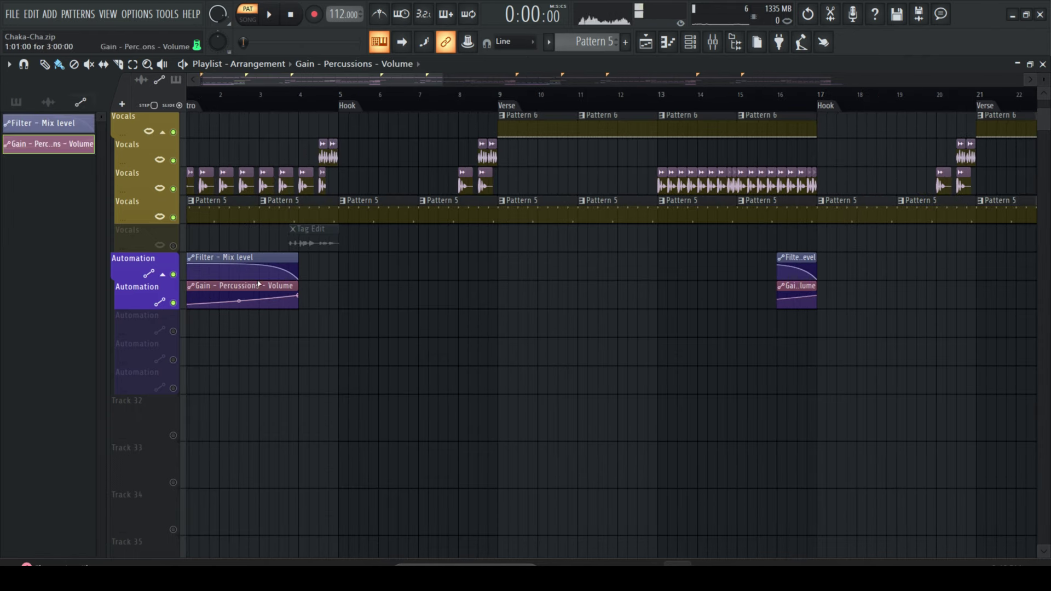
{"action": "left_click", "coordinate": [240, 256]}
Solo the Kick track and release the solo so that every playlist track is unmuted.
{"action": "scroll", "coordinate": [280, 270], "scroll_direction": "up", "scroll_amount": 6}
{"action": "scroll", "coordinate": [279, 269], "scroll_direction": "up", "scroll_amount": 5}
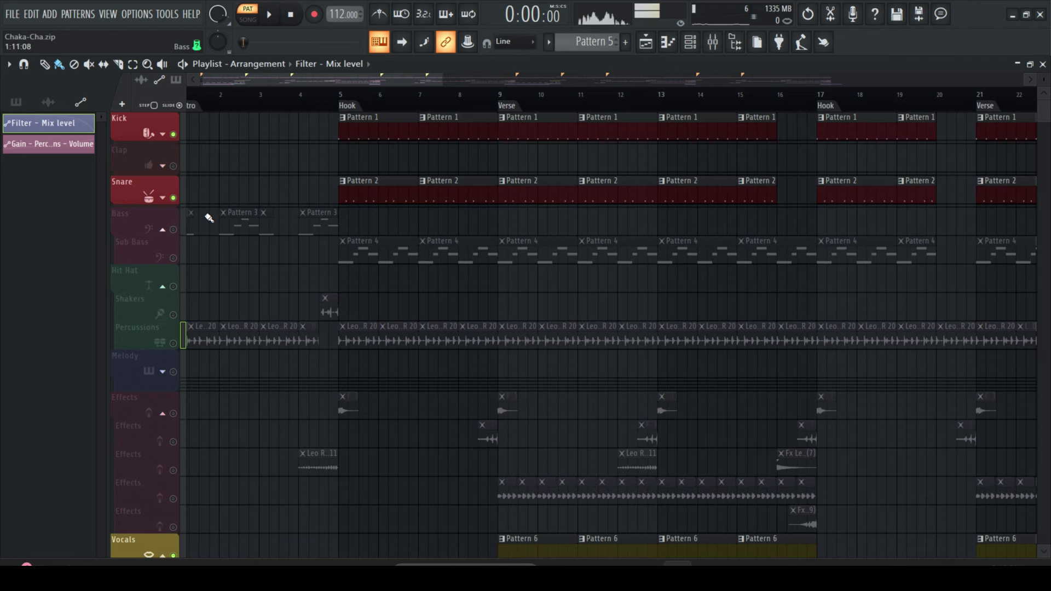
{"action": "scroll", "coordinate": [247, 92], "scroll_direction": "left", "scroll_amount": 1}
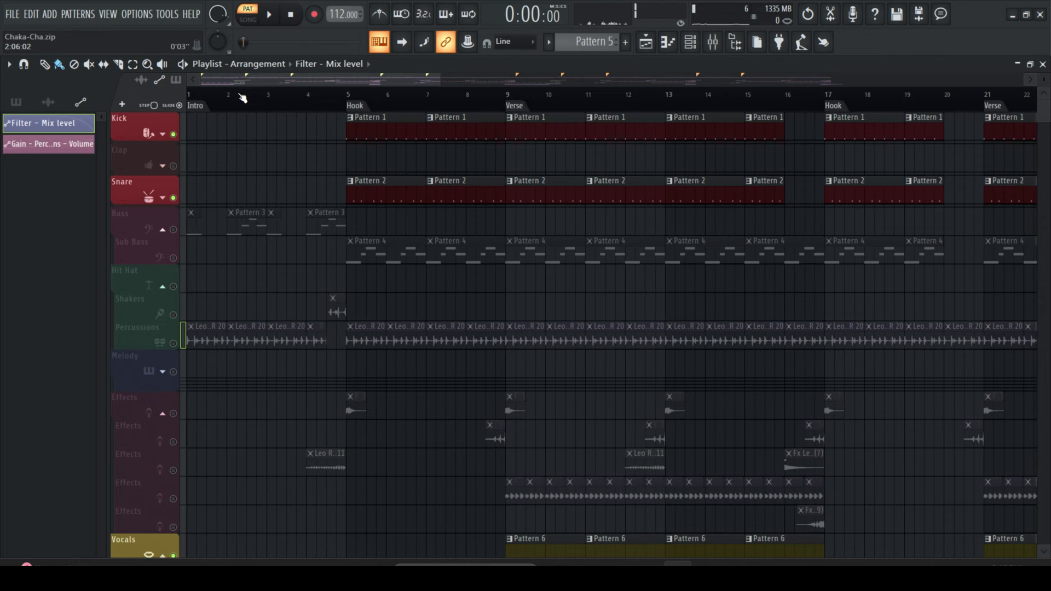
{"action": "right_click", "coordinate": [173, 134]}
{"action": "right_click", "coordinate": [177, 135]}
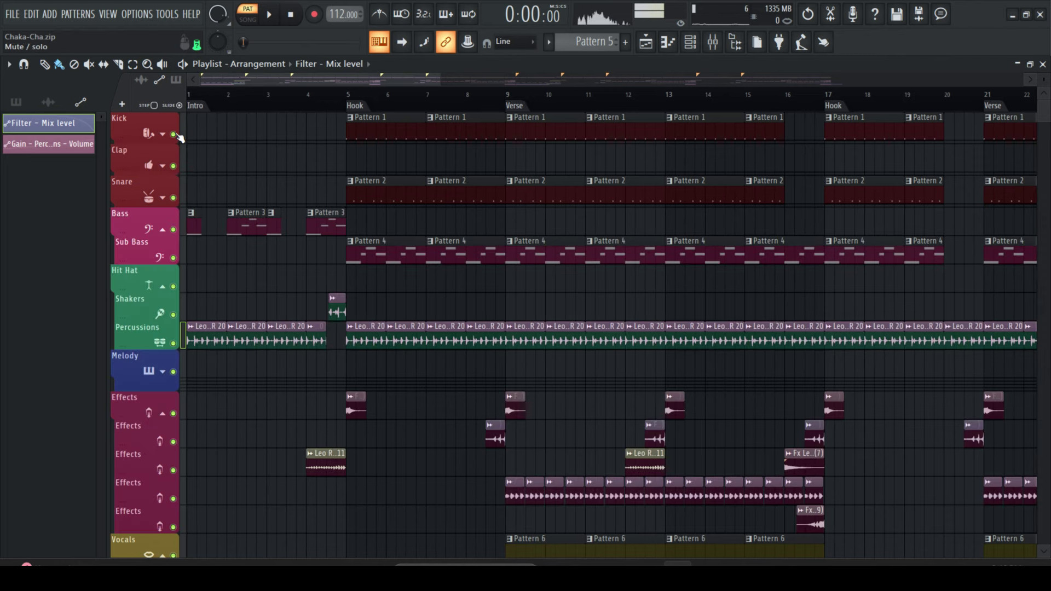
Look over the complete arrangement down to the Automation tracks, and open the mixer.
{"action": "scroll", "coordinate": [355, 162], "scroll_direction": "down", "scroll_amount": 4}
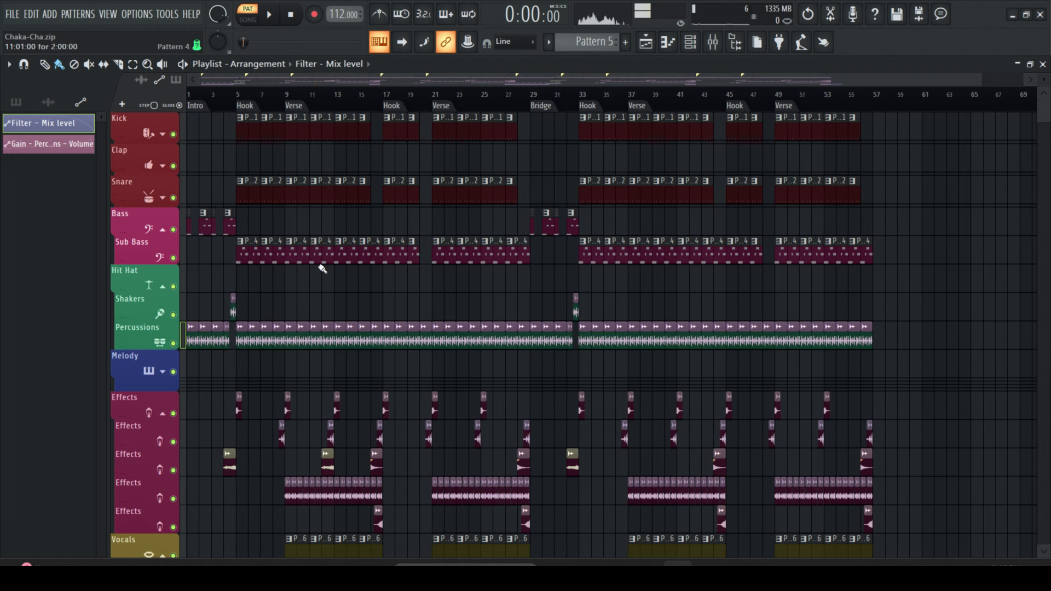
{"action": "scroll", "coordinate": [322, 268], "scroll_direction": "down", "scroll_amount": 8}
{"action": "scroll", "coordinate": [321, 269], "scroll_direction": "up", "scroll_amount": 3}
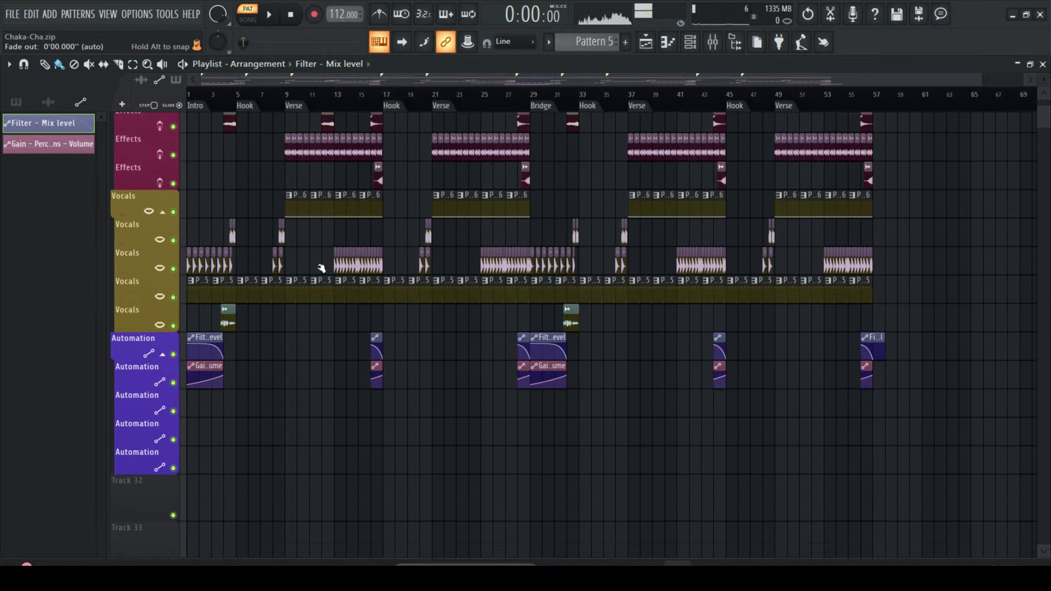
{"action": "scroll", "coordinate": [321, 269], "scroll_direction": "up", "scroll_amount": 2}
{"action": "left_click", "coordinate": [713, 42]}
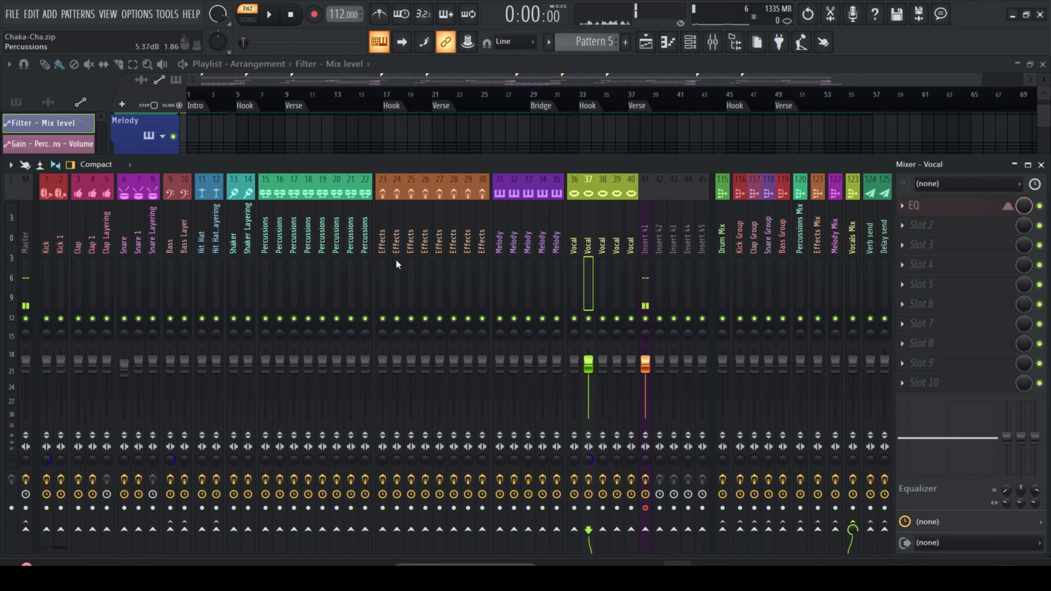
Go through the mixer's Effects, Melody and Vocal inserts, selecting individual tracks in each group to inspect their effect slots and routing.
{"action": "left_click", "coordinate": [426, 262]}
{"action": "left_click", "coordinate": [469, 263]}
{"action": "left_click", "coordinate": [483, 262]}
{"action": "left_click", "coordinate": [514, 262]}
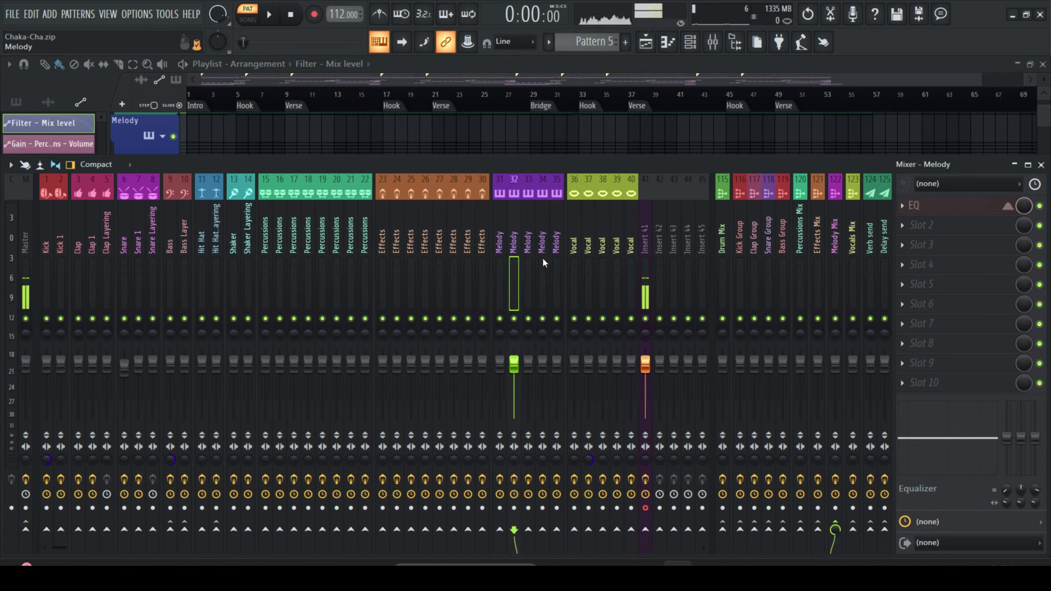
{"action": "left_click", "coordinate": [543, 262]}
{"action": "left_click", "coordinate": [589, 255]}
Inspect several Percussions inserts and Effects insert 24 in the mixer, selecting them one at a time.
{"action": "left_click", "coordinate": [265, 257]}
{"action": "left_click", "coordinate": [351, 257]}
{"action": "left_click", "coordinate": [396, 263]}
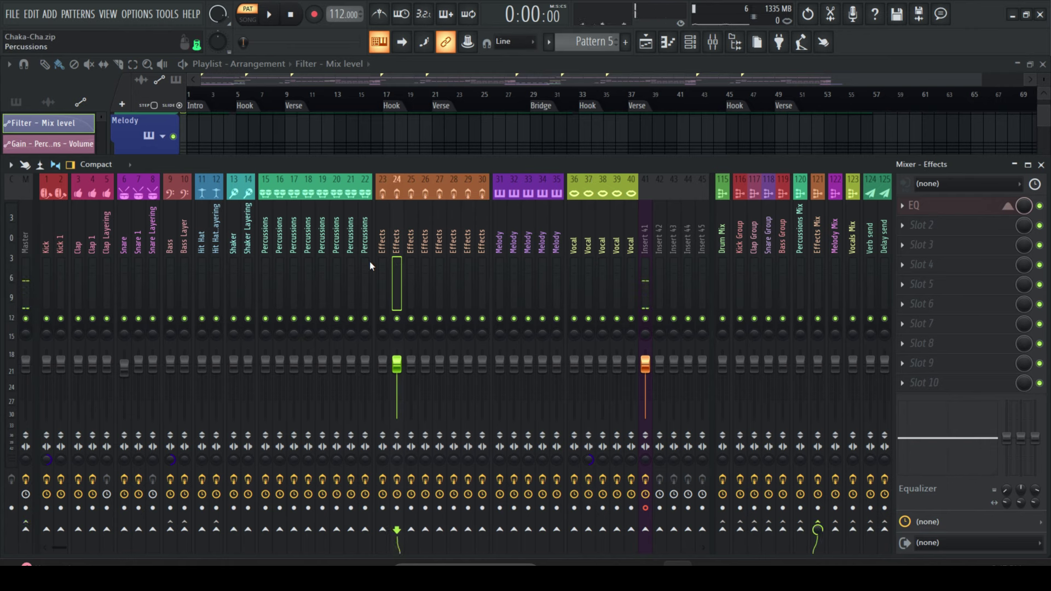
{"action": "left_click", "coordinate": [367, 264]}
{"action": "left_click", "coordinate": [337, 265]}
{"action": "left_click", "coordinate": [323, 263]}
Inspect the Shaker, Shaker Layering, Hit Hat Layering, Bass Layer, Snare, Snare 1 and Clap 1 mixer tracks in turn.
{"action": "left_click", "coordinate": [235, 257]}
{"action": "left_click", "coordinate": [247, 257]}
{"action": "left_click", "coordinate": [214, 256]}
{"action": "left_click", "coordinate": [185, 255]}
{"action": "left_click", "coordinate": [124, 252]}
{"action": "left_click", "coordinate": [139, 253]}
{"action": "left_click", "coordinate": [93, 253]}
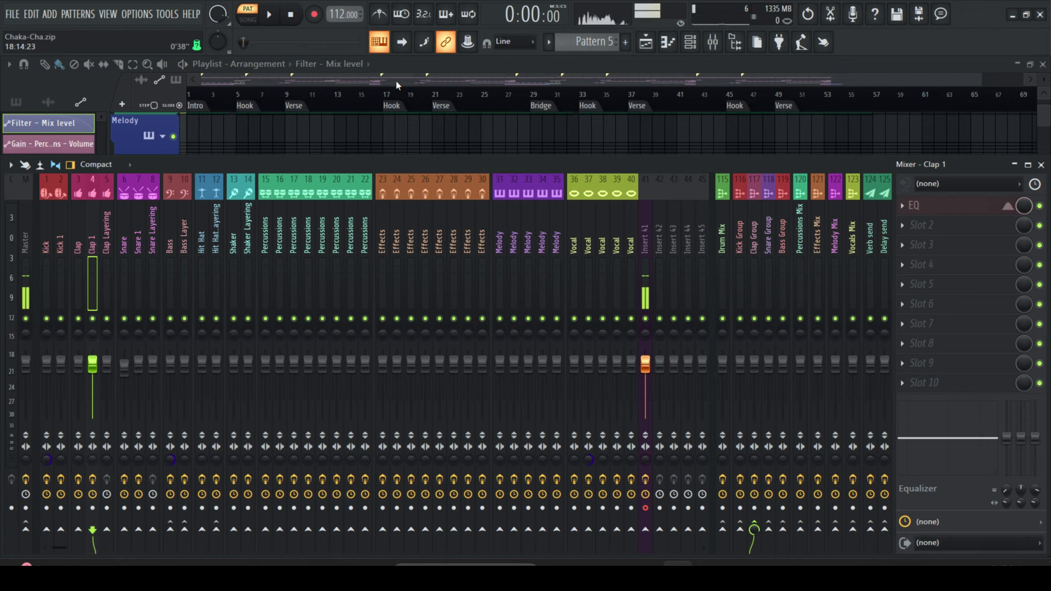
Close the mixer and look over the playlist arrangement from the Kick track down to the Automation tracks.
{"action": "key", "text": "F9"}
{"action": "scroll", "coordinate": [459, 255], "scroll_direction": "up", "scroll_amount": 1}
{"action": "scroll", "coordinate": [460, 254], "scroll_direction": "up", "scroll_amount": 4}
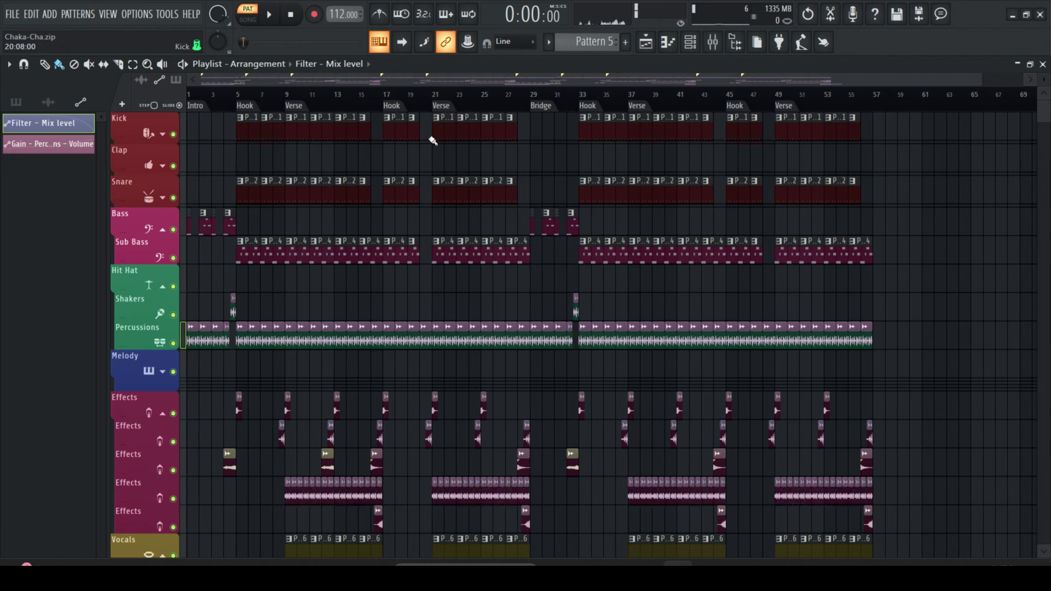
{"action": "scroll", "coordinate": [433, 142], "scroll_direction": "down", "scroll_amount": 3}
{"action": "scroll", "coordinate": [433, 141], "scroll_direction": "down", "scroll_amount": 5}
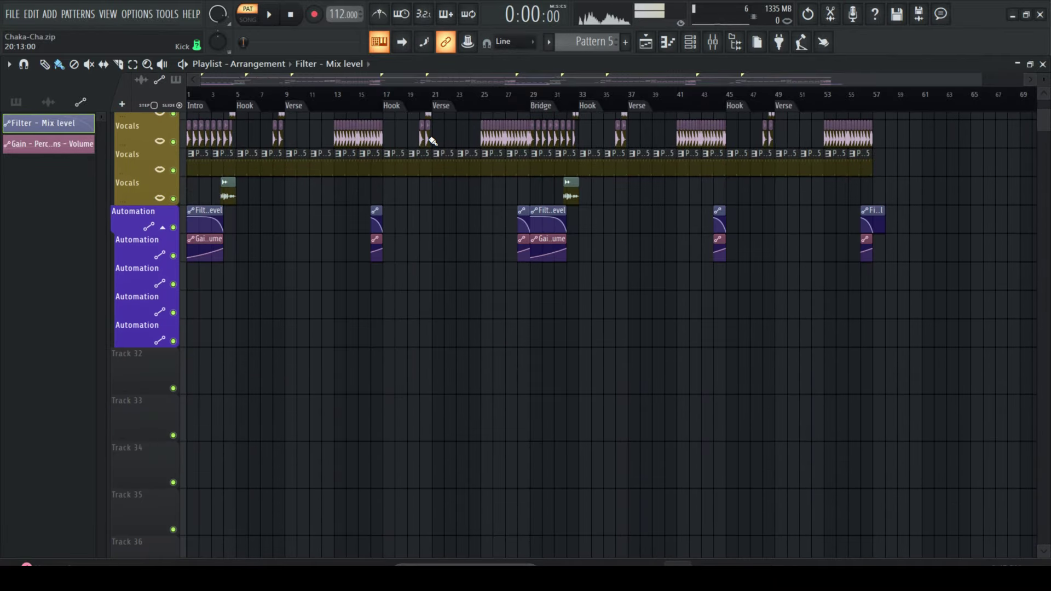
Save the Chaka-Cha project and return to the Kick track at the start of the track list.
{"action": "scroll", "coordinate": [432, 141], "scroll_direction": "up", "scroll_amount": 2}
{"action": "key", "text": "ctrl+s"}
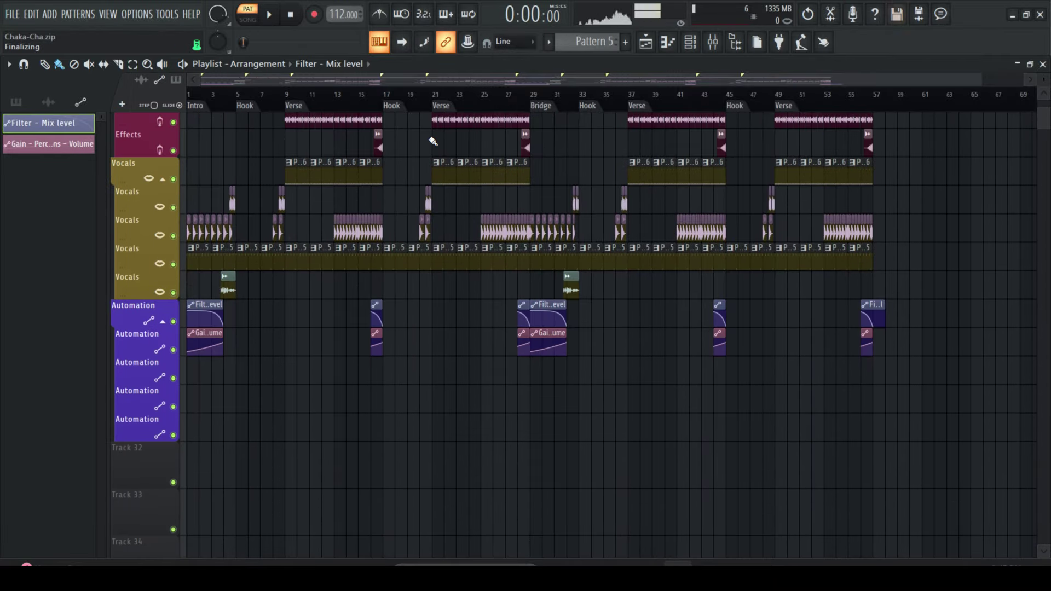
{"action": "scroll", "coordinate": [433, 141], "scroll_direction": "up", "scroll_amount": 6}
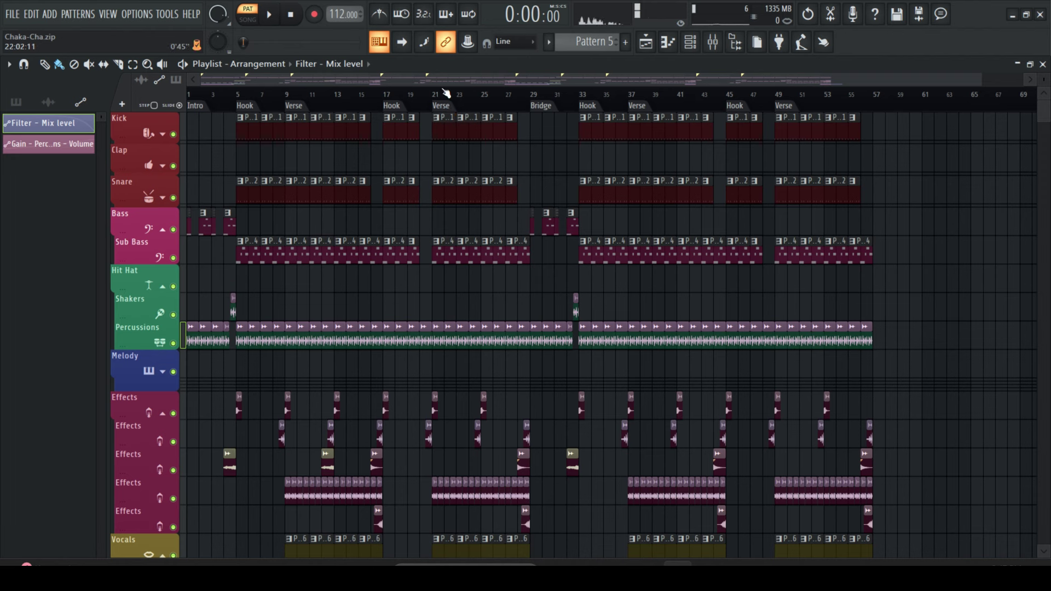